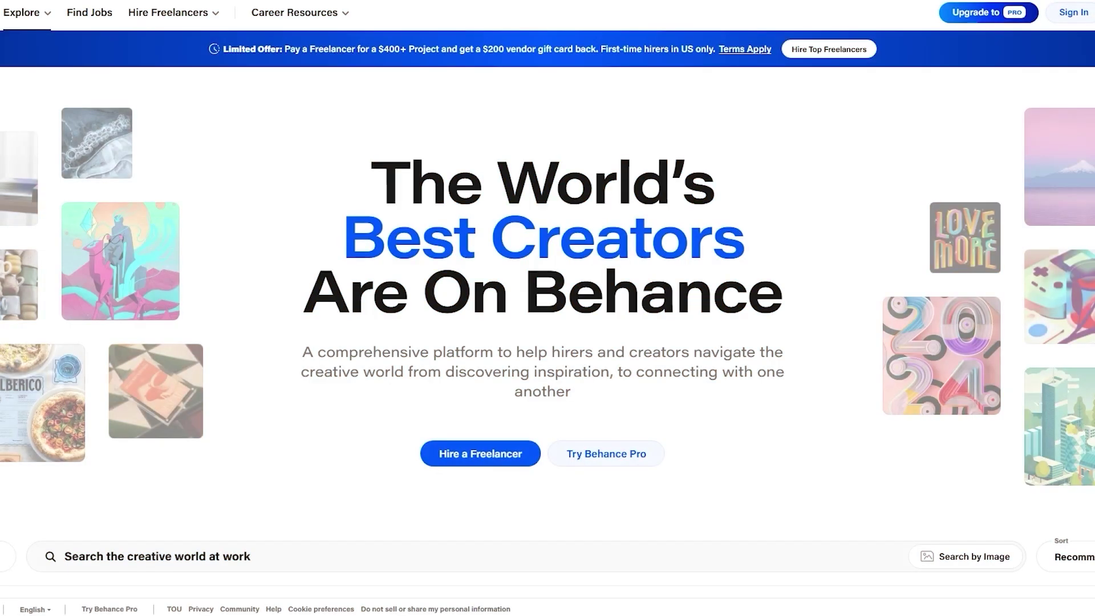
From the Sign In prompt, choose Create an account to register a new Behance account.
scroll(128, 341, "down", 8)
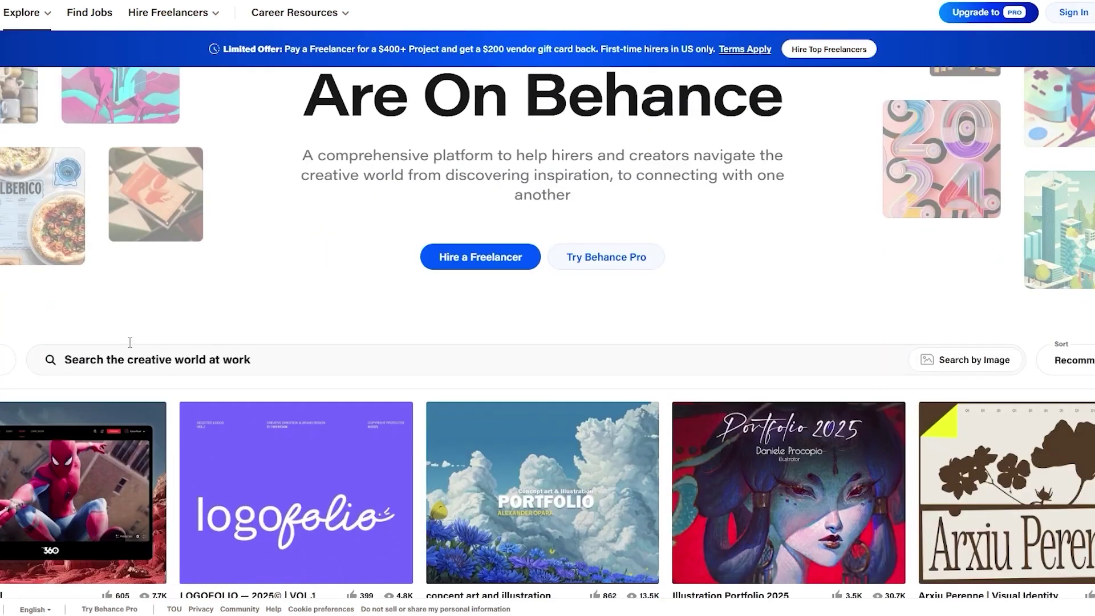
scroll(128, 341, "up", 3)
scroll(803, 355, "up", 5)
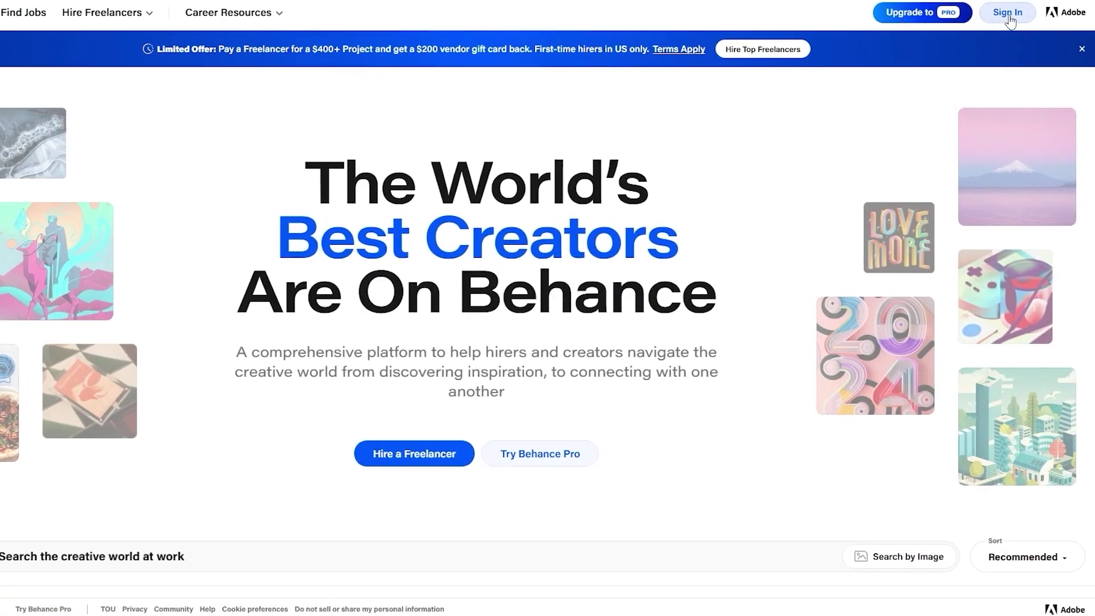
left_click(1008, 14)
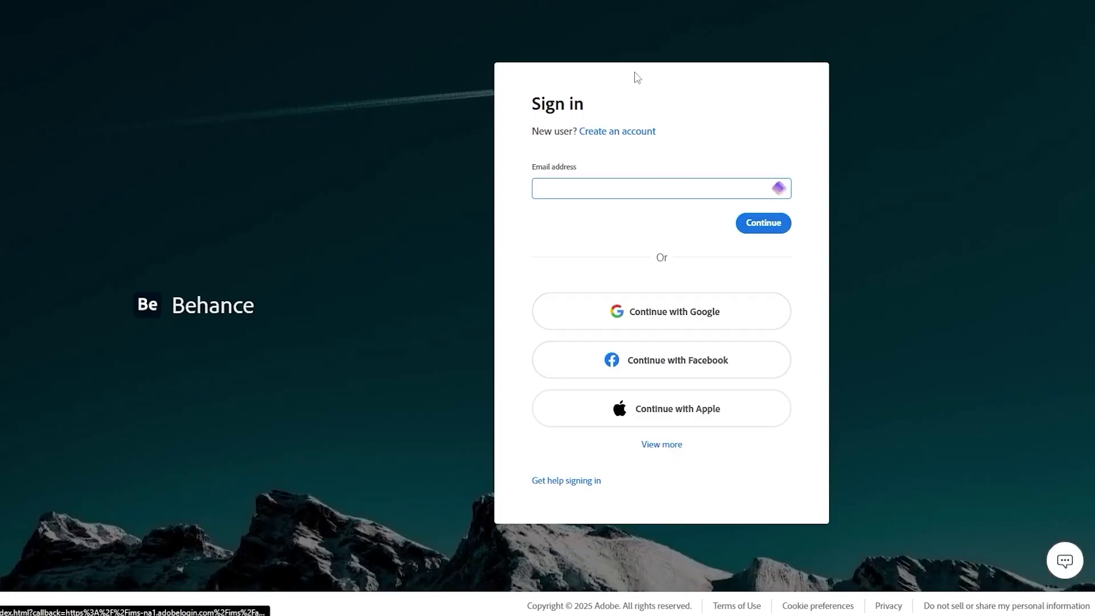
left_click(618, 133)
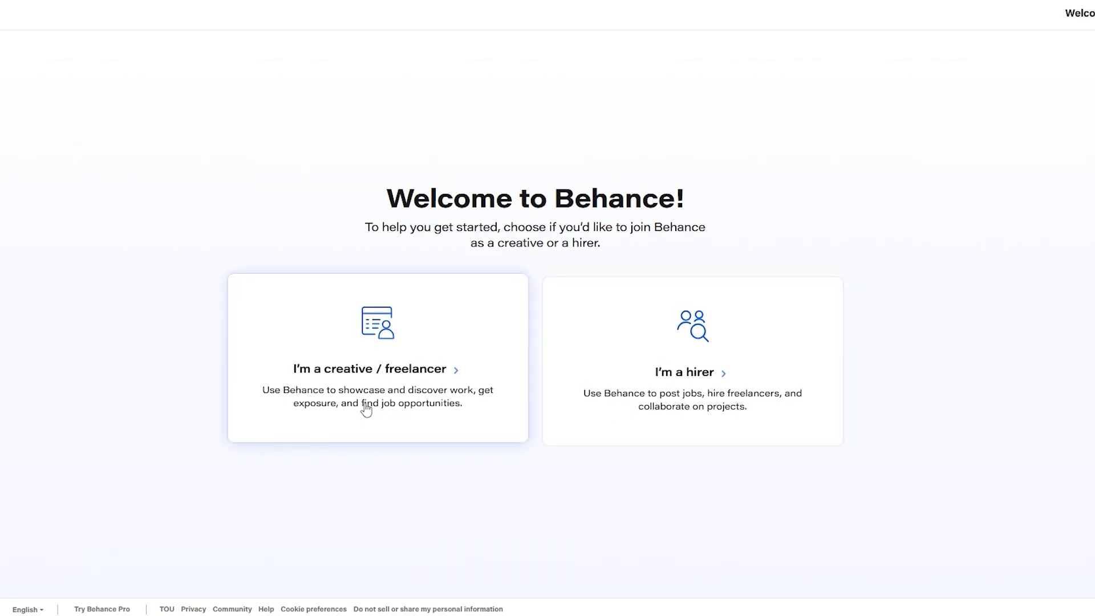
Join Behance as a creative / freelancer and look over the topic picker.
left_click(349, 436)
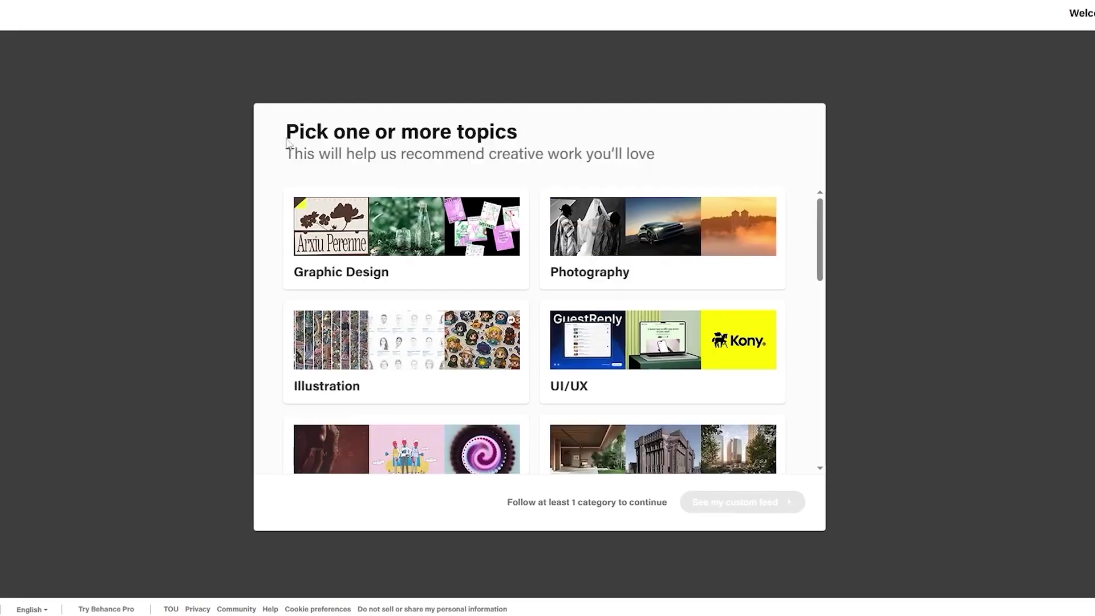
left_click_drag(303, 131, 543, 129)
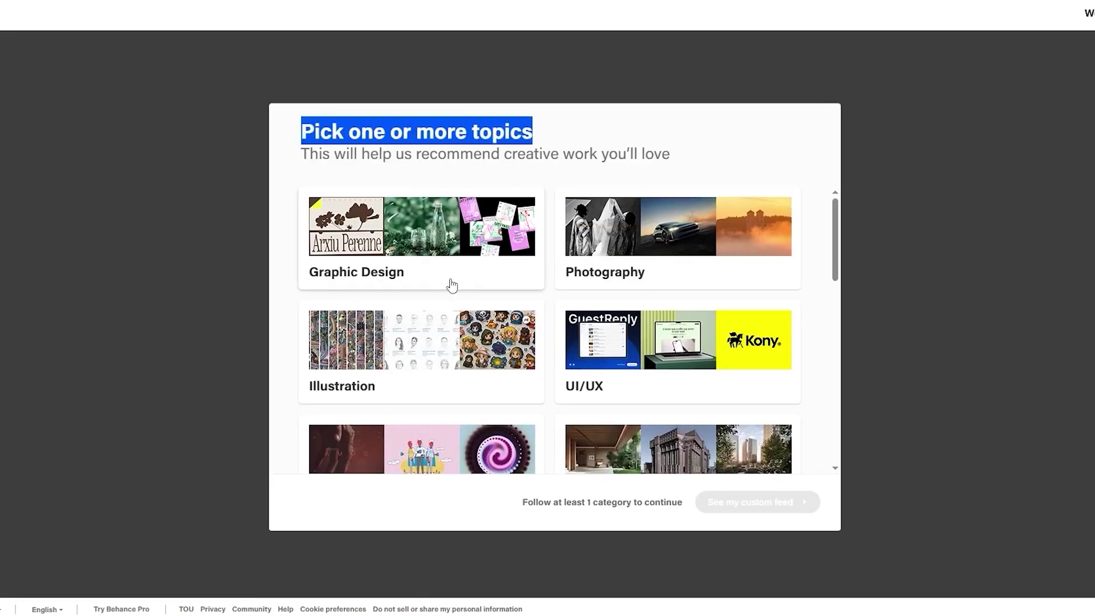
scroll(452, 282, "down", 1)
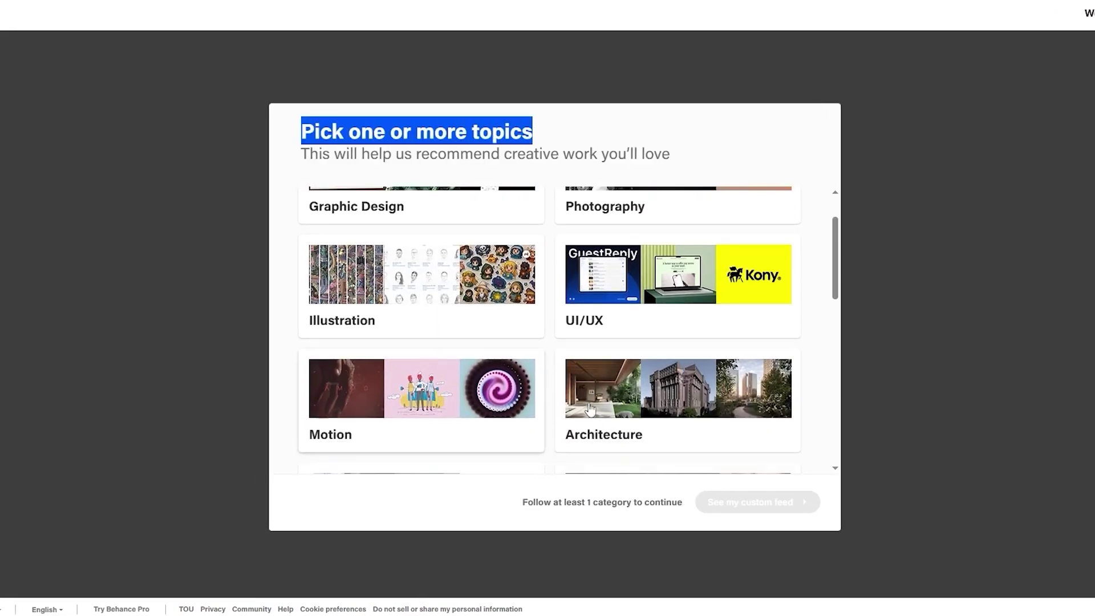
scroll(643, 305, "up", 1)
scroll(647, 303, "down", 5)
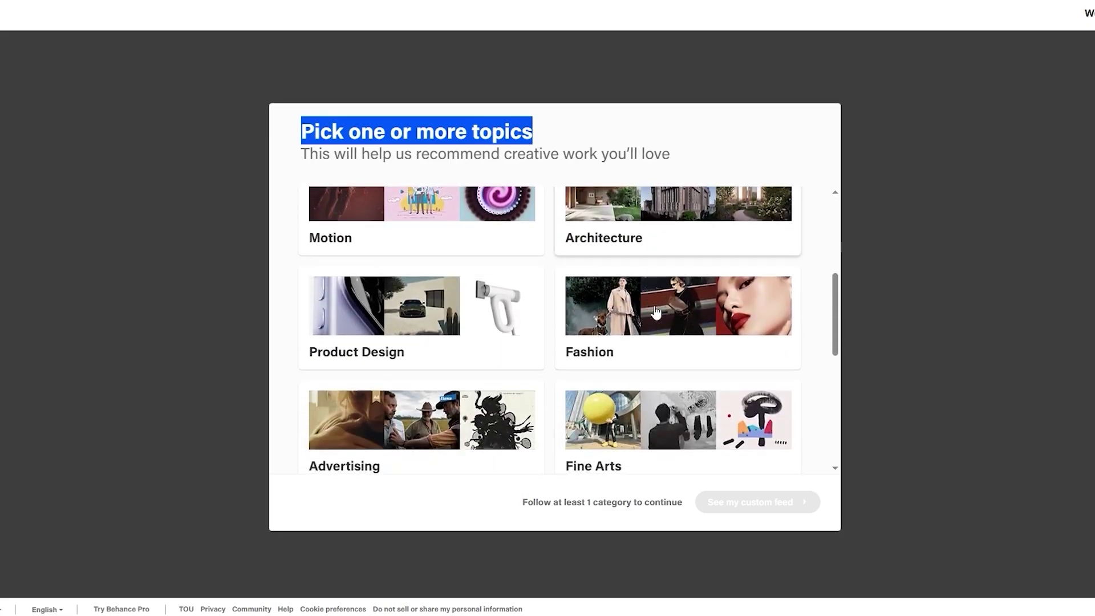
scroll(548, 373, "down", 2)
scroll(580, 372, "down", 3)
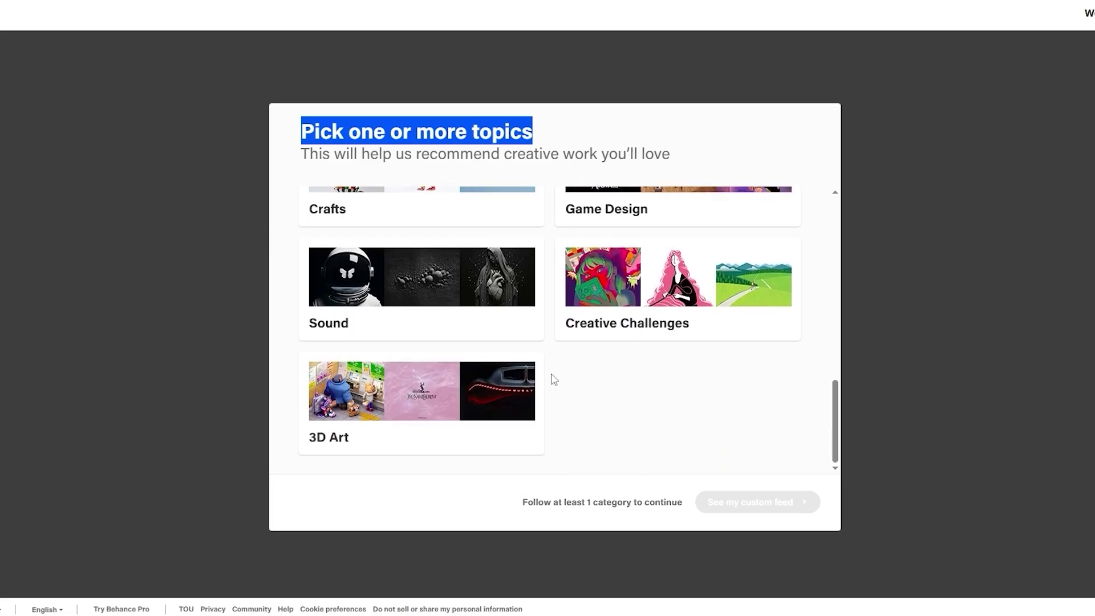
Follow the Photography topic to meet the one-category minimum, then continue to the custom feed.
left_click_drag(592, 501, 647, 502)
left_click(587, 502)
left_click_drag(558, 502, 629, 502)
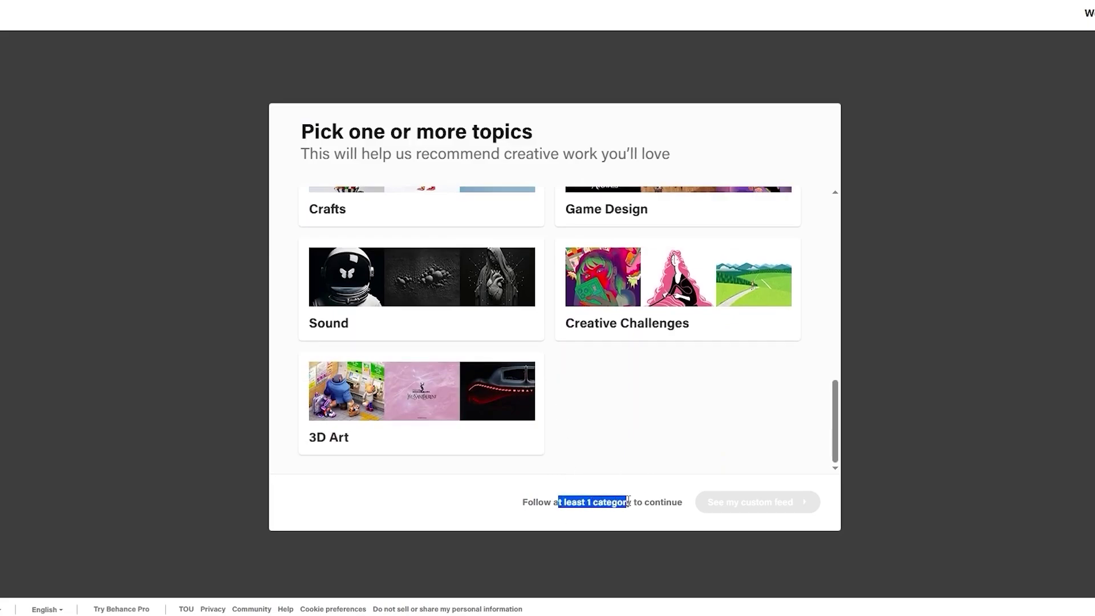
left_click(632, 469)
scroll(632, 469, "up", 12)
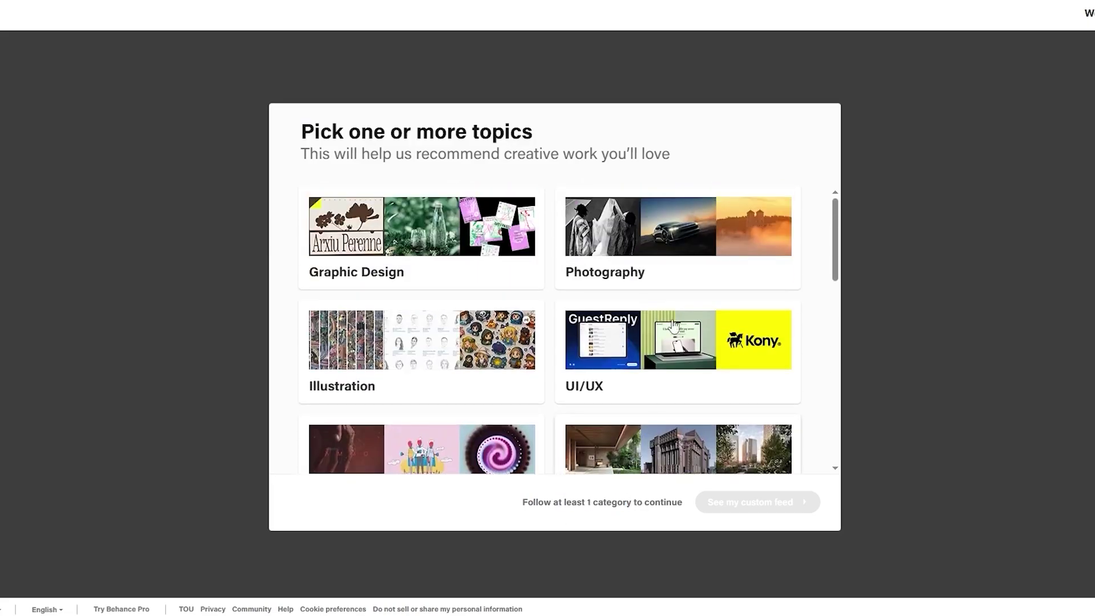
left_click(680, 270)
scroll(667, 436, "down", 10)
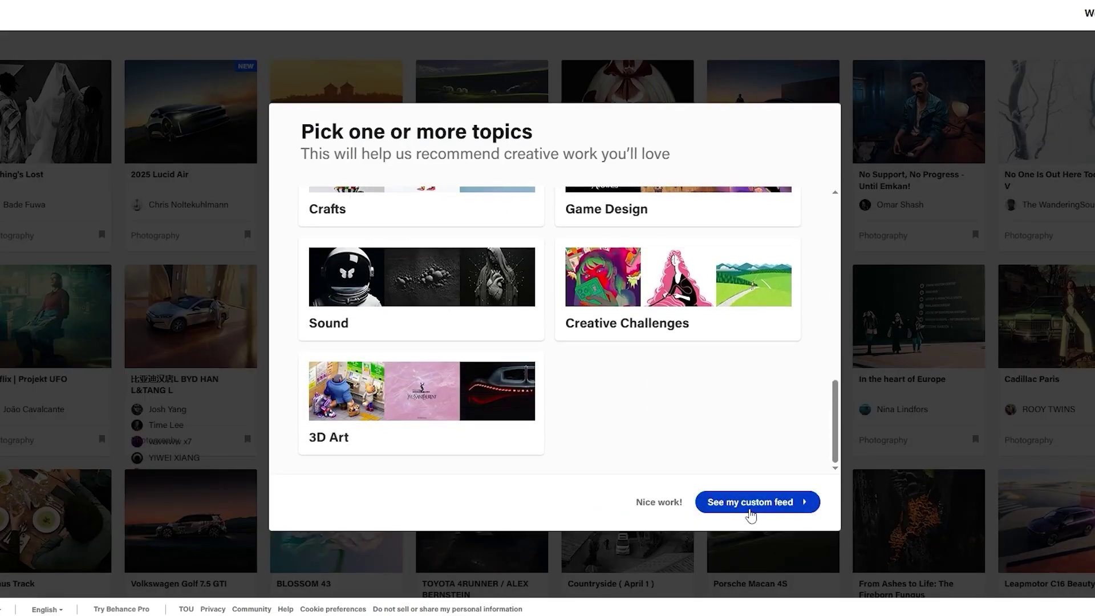
left_click(751, 512)
Choose Don't show this again on the Welcome to Behance panel in the For You feed.
scroll(523, 155, "down", 15)
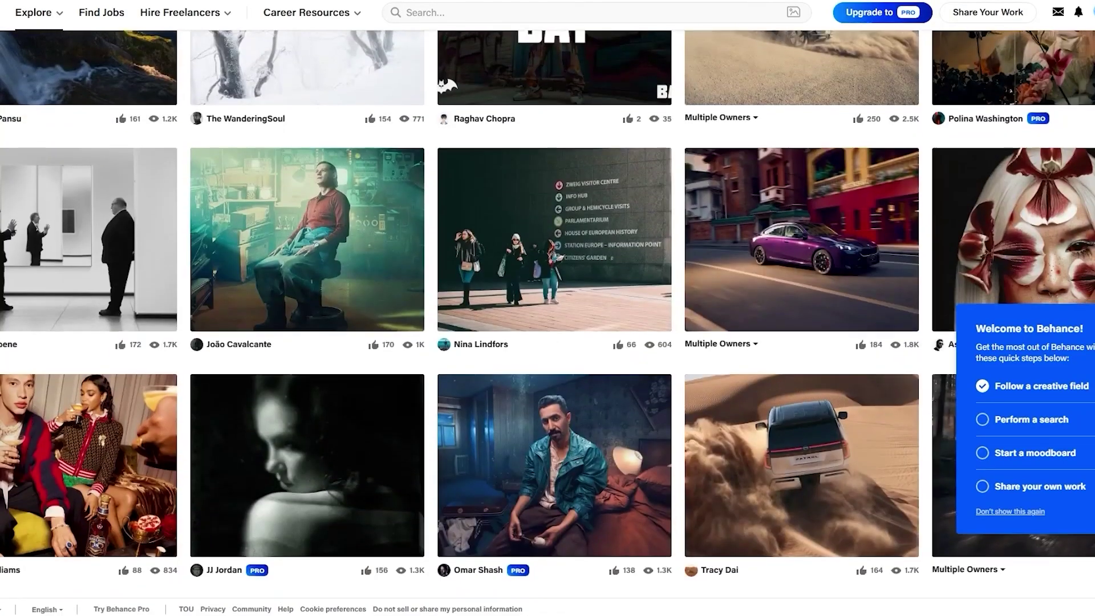
scroll(530, 238, "up", 5)
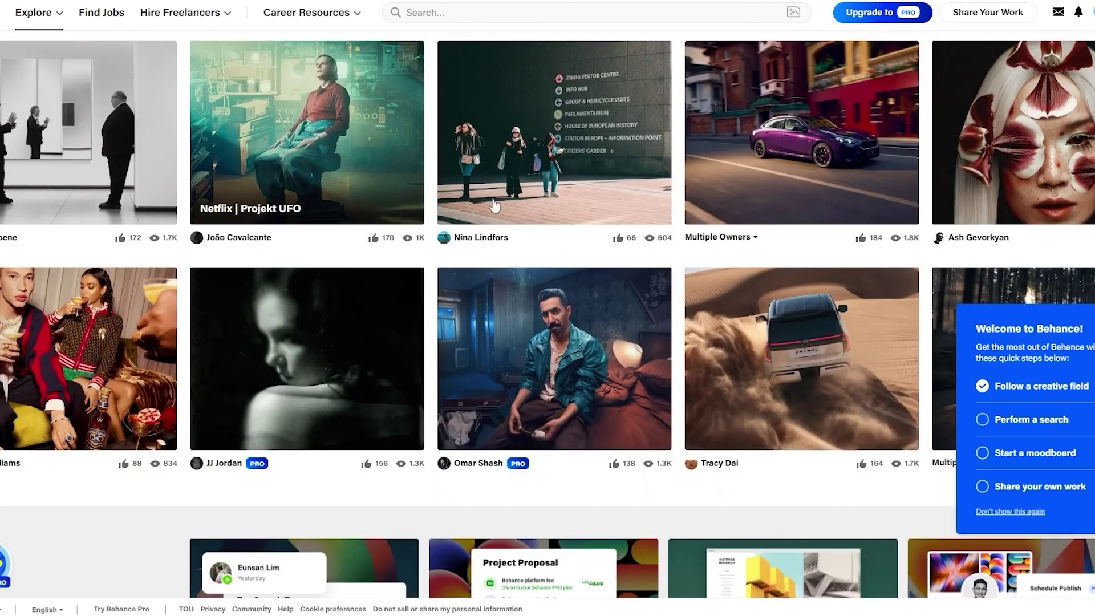
scroll(613, 348, "up", 10)
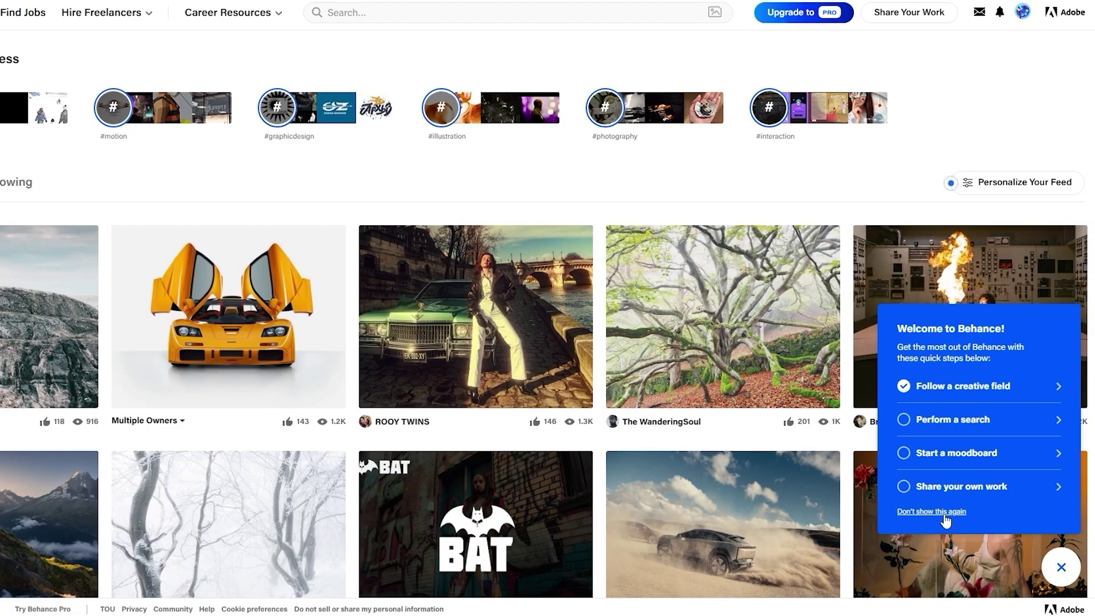
left_click(944, 512)
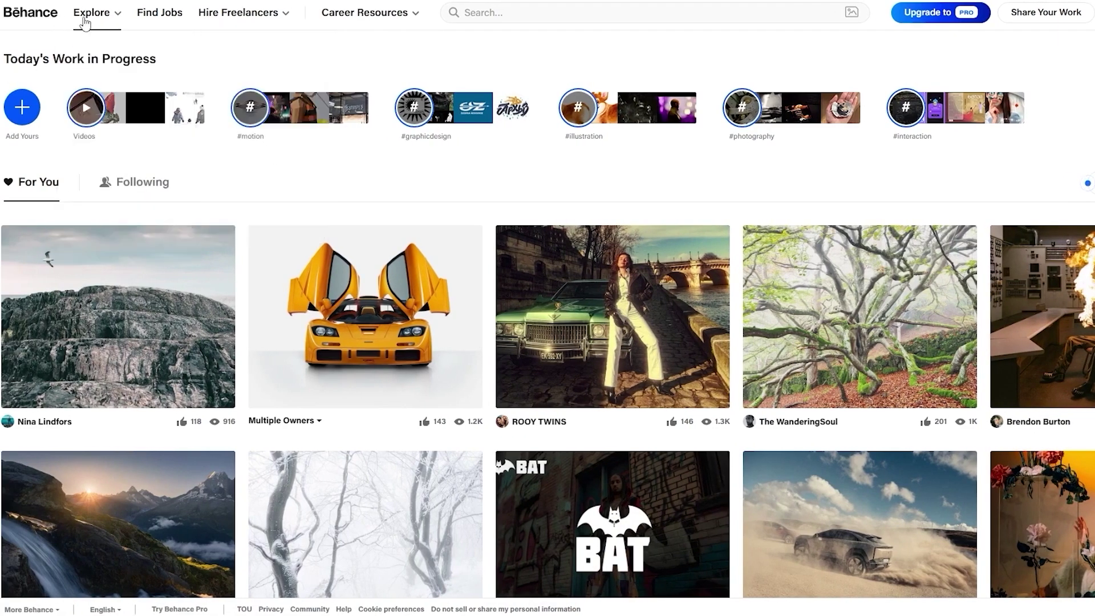
mouse_move(101, 20)
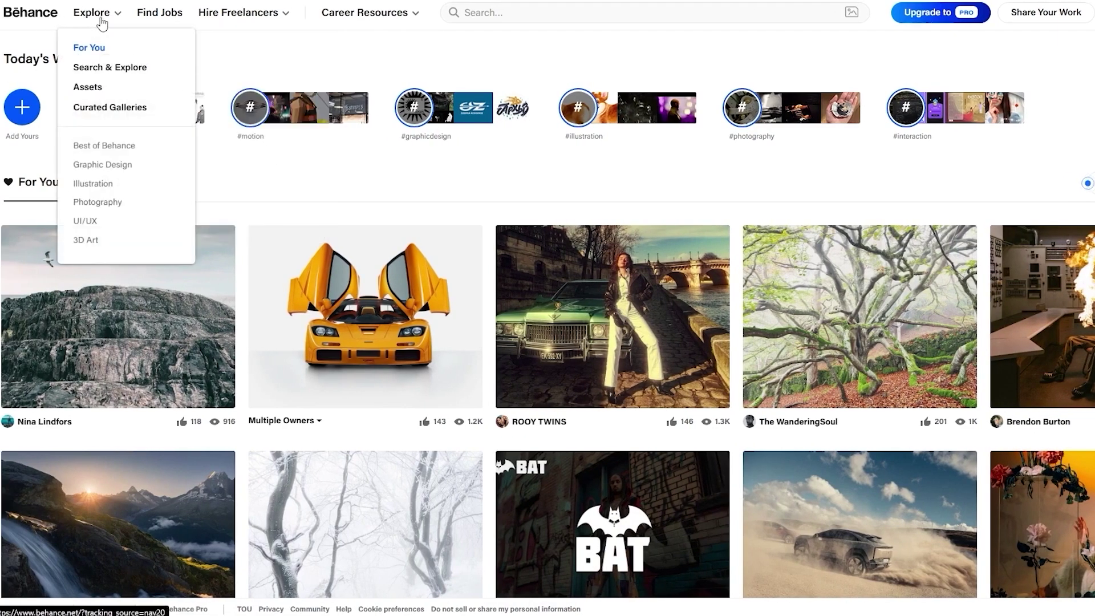
Rerun the recent 'portfolio' search from Search & Explore.
left_click(118, 75)
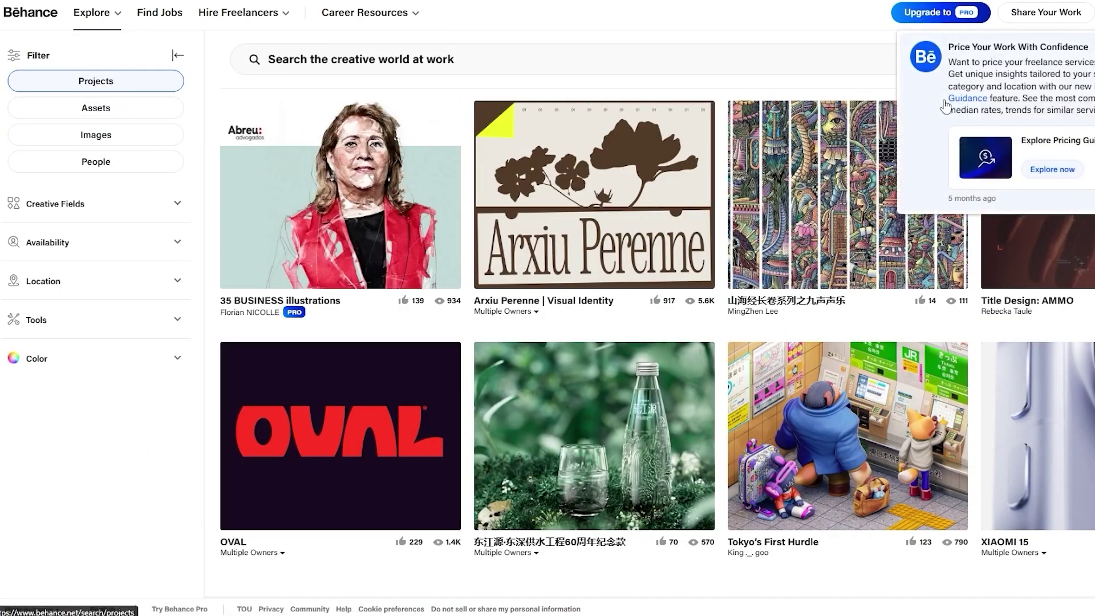
left_click(337, 57)
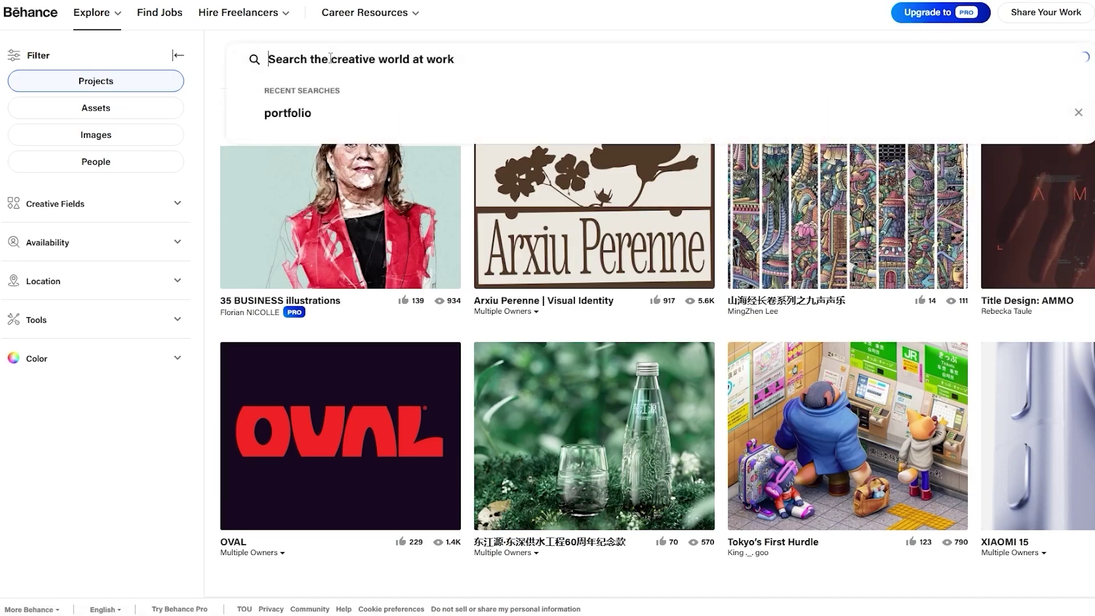
left_click(289, 125)
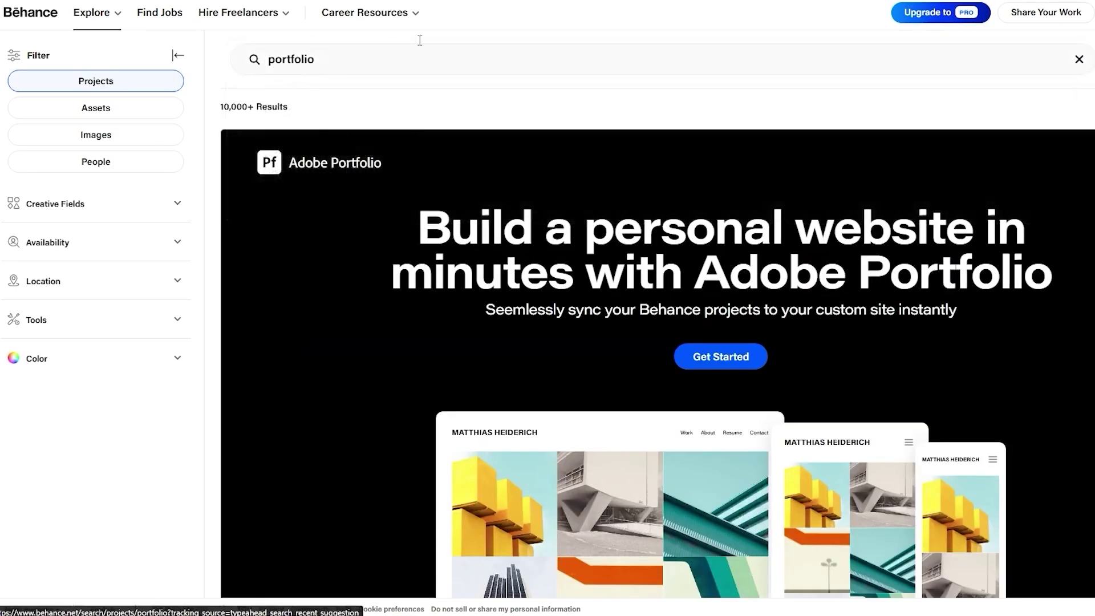
Scroll through the portfolio project results.
scroll(674, 166, "down", 8)
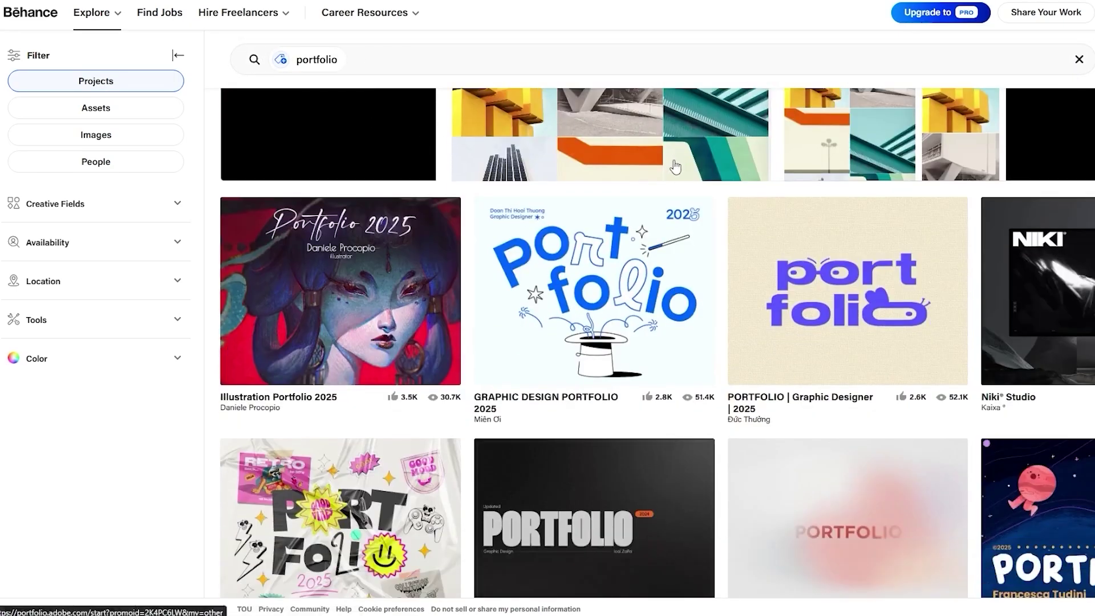
scroll(958, 325, "down", 4)
scroll(753, 316, "down", 12)
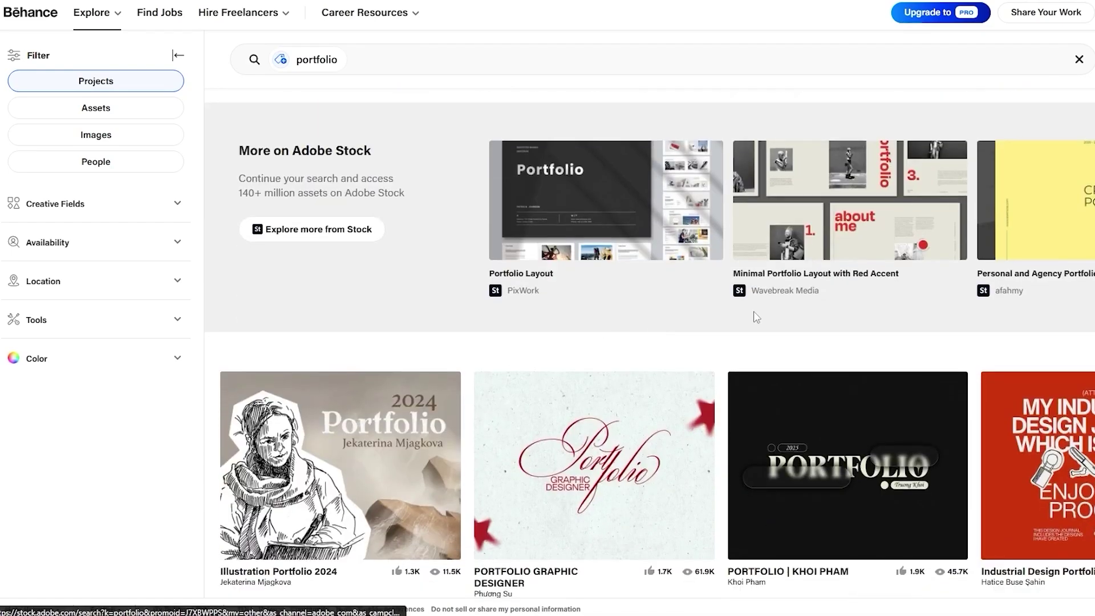
scroll(317, 336, "down", 6)
scroll(679, 402, "up", 10)
scroll(679, 402, "up", 8)
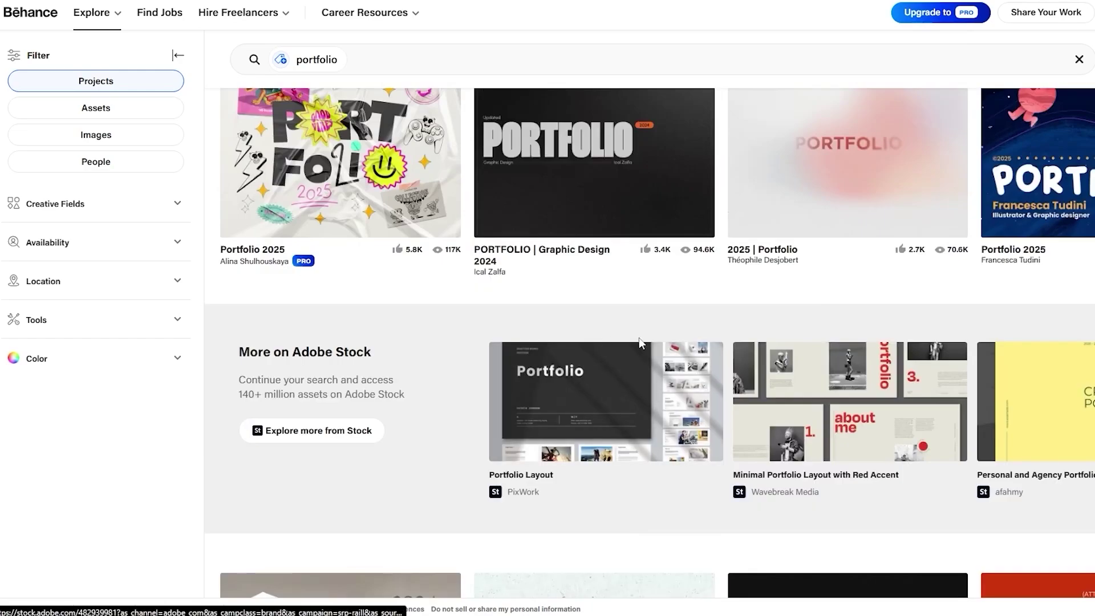
scroll(710, 348, "up", 2)
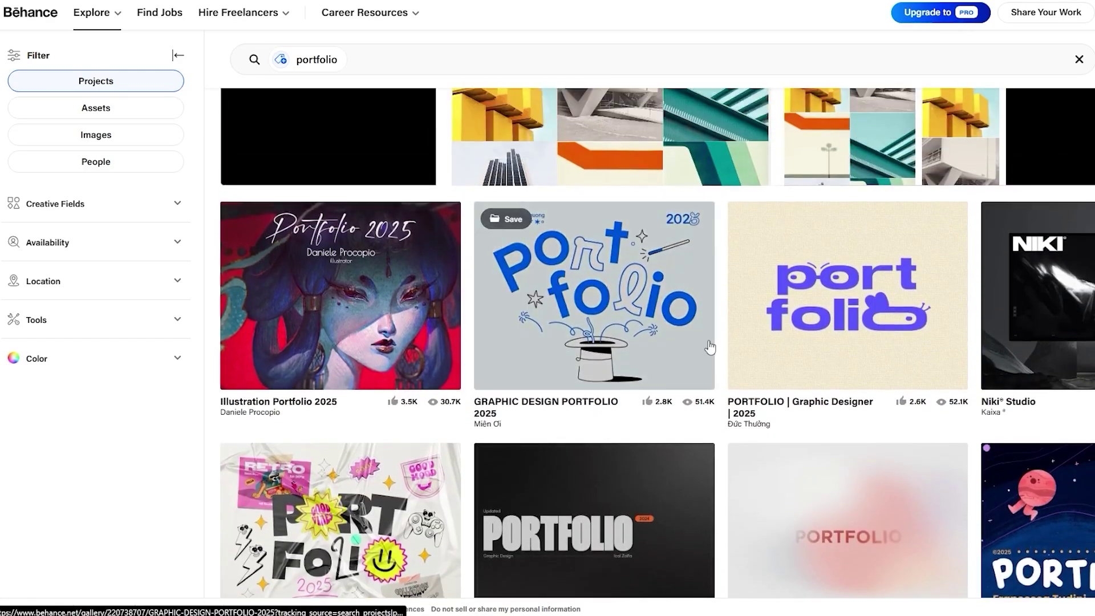
scroll(678, 353, "down", 5)
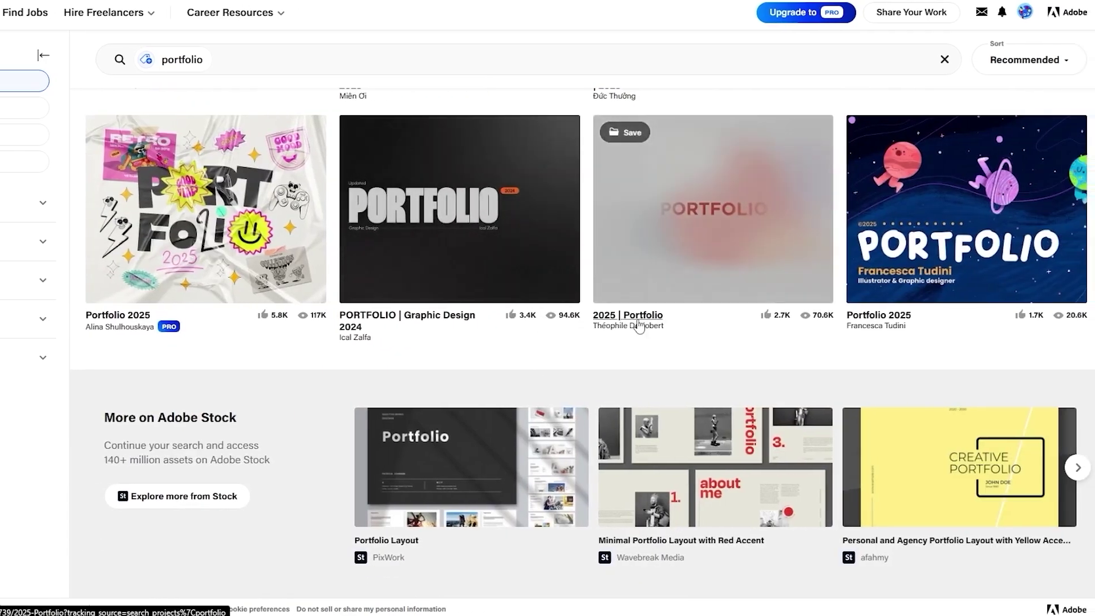
scroll(645, 326, "up", 8)
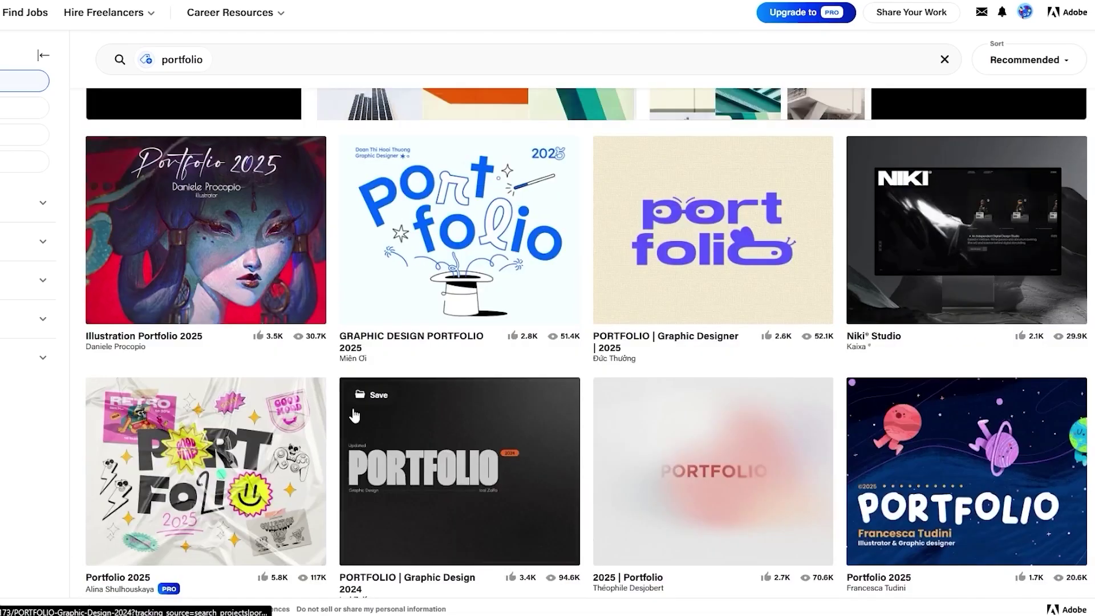
scroll(628, 413, "down", 5)
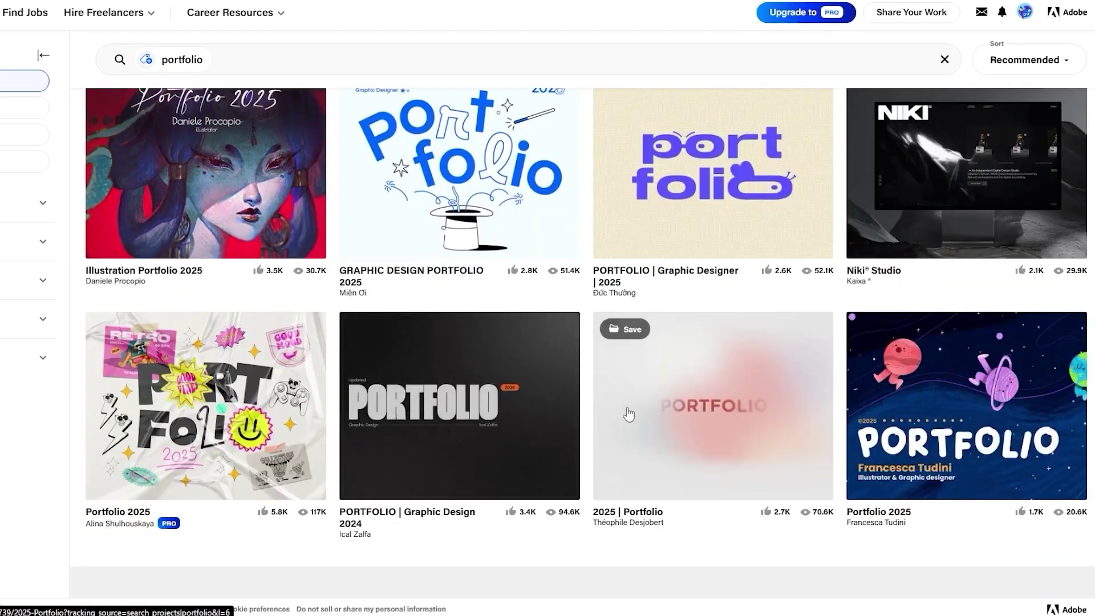
Open the 2025 | Portfolio project and scroll through its A350-1000 cabin renderings.
left_click(691, 402)
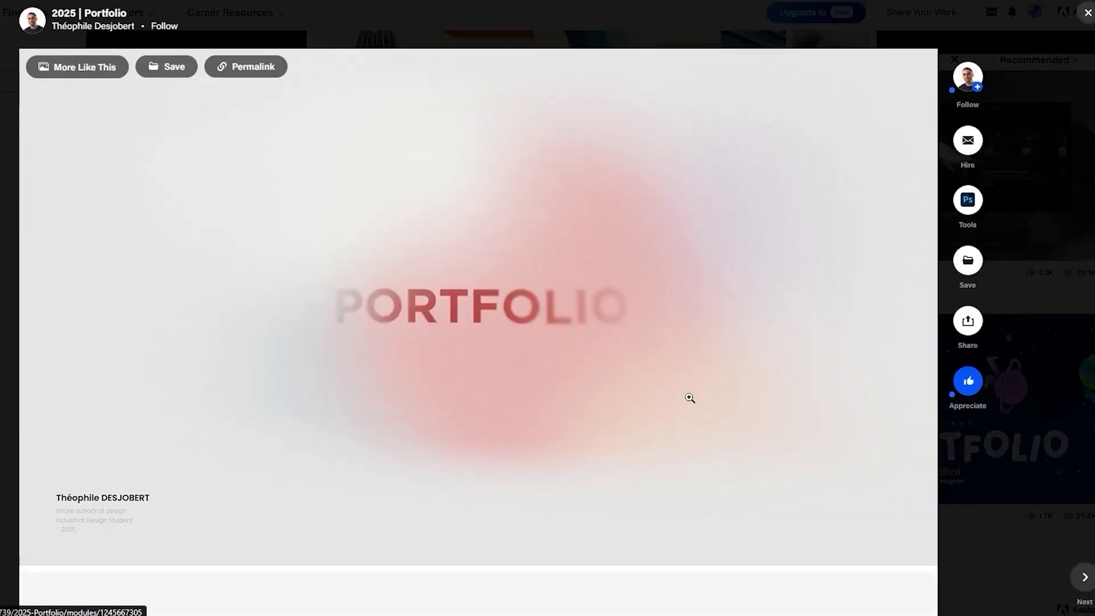
scroll(424, 377, "down", 8)
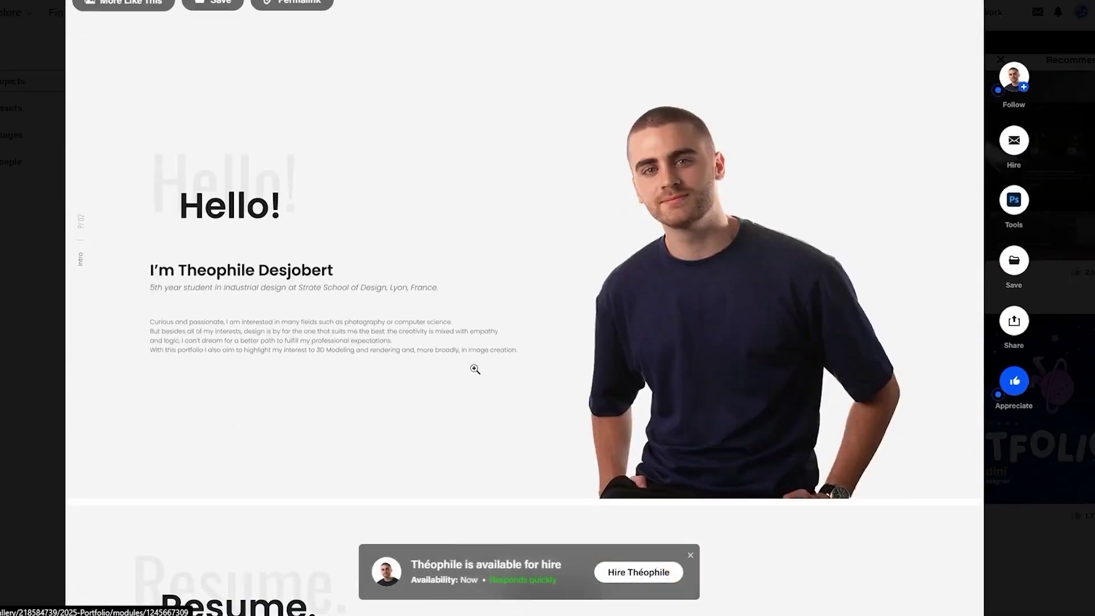
scroll(498, 277, "up", 10)
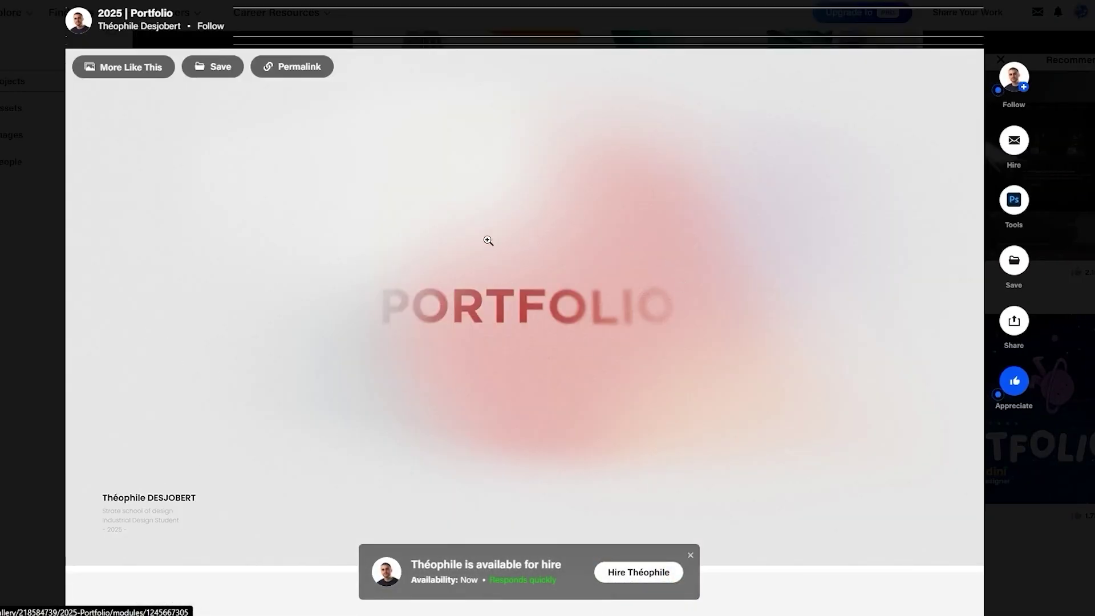
scroll(577, 312, "down", 3)
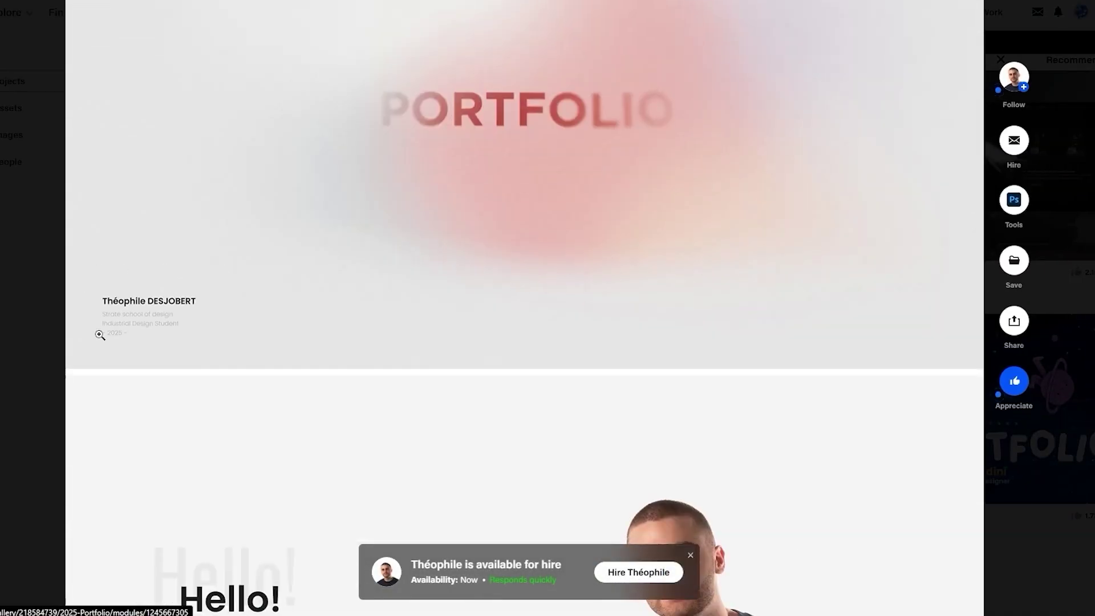
scroll(133, 330, "down", 5)
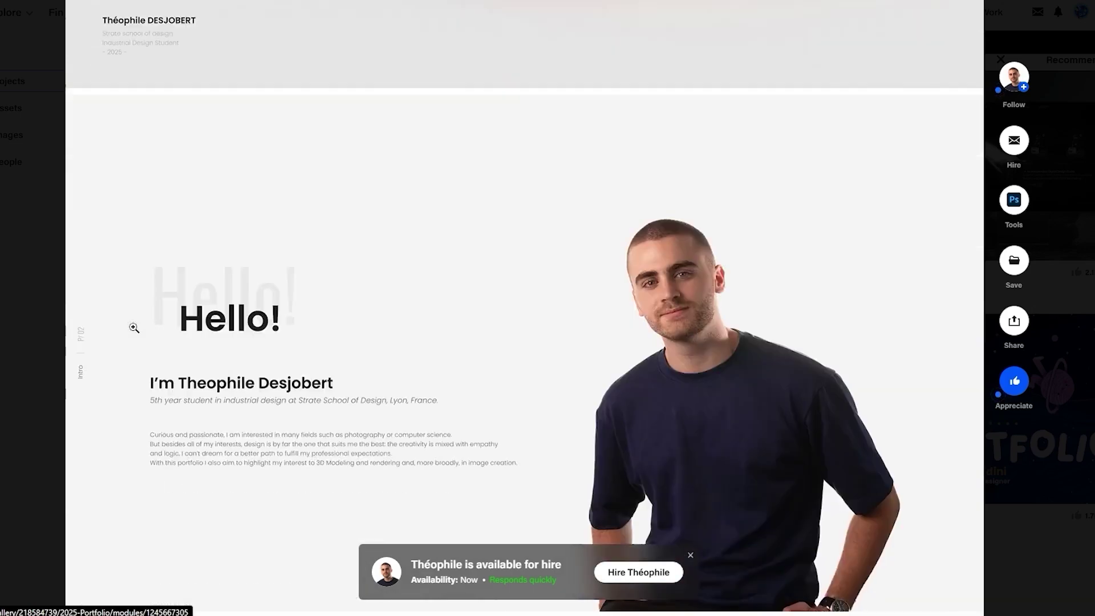
scroll(286, 342, "down", 5)
scroll(422, 316, "down", 5)
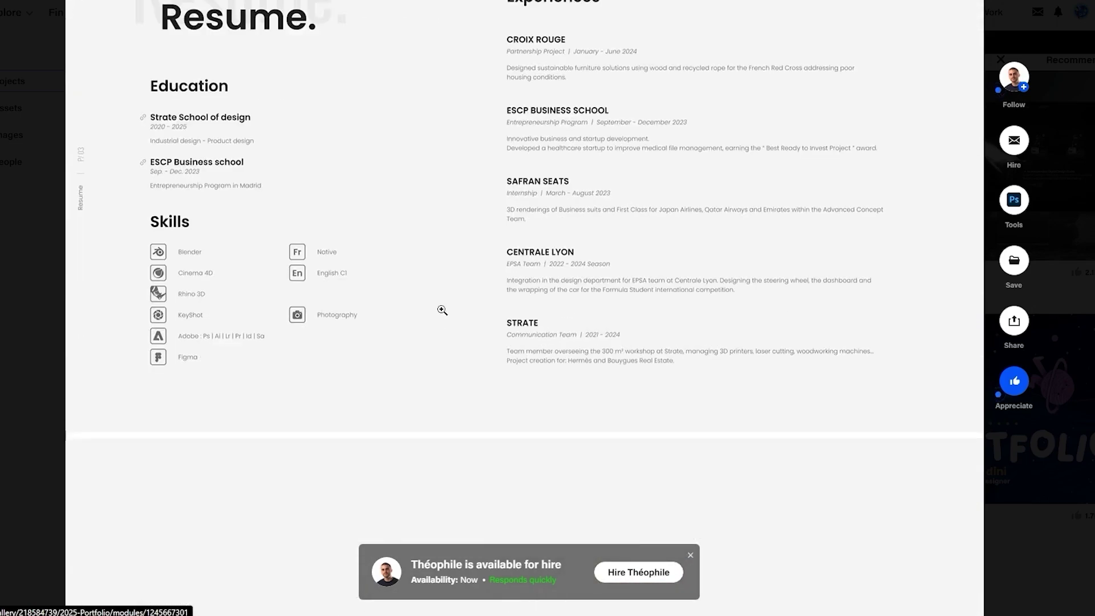
scroll(382, 435, "down", 5)
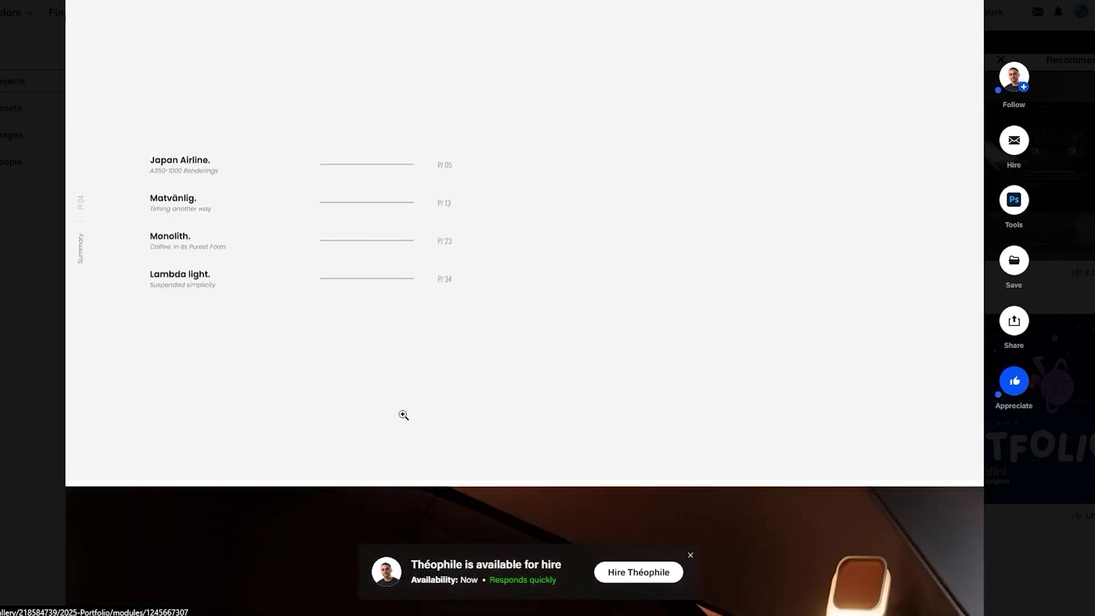
scroll(436, 294, "down", 15)
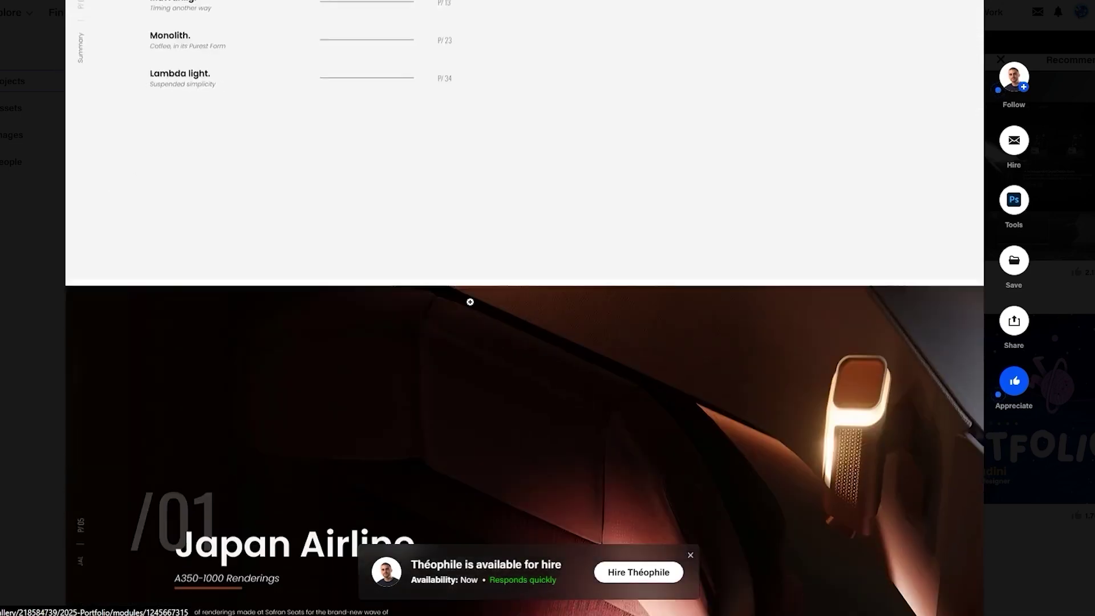
Scroll to the end of the 2025 | Portfolio project and close it.
scroll(798, 368, "up", 15)
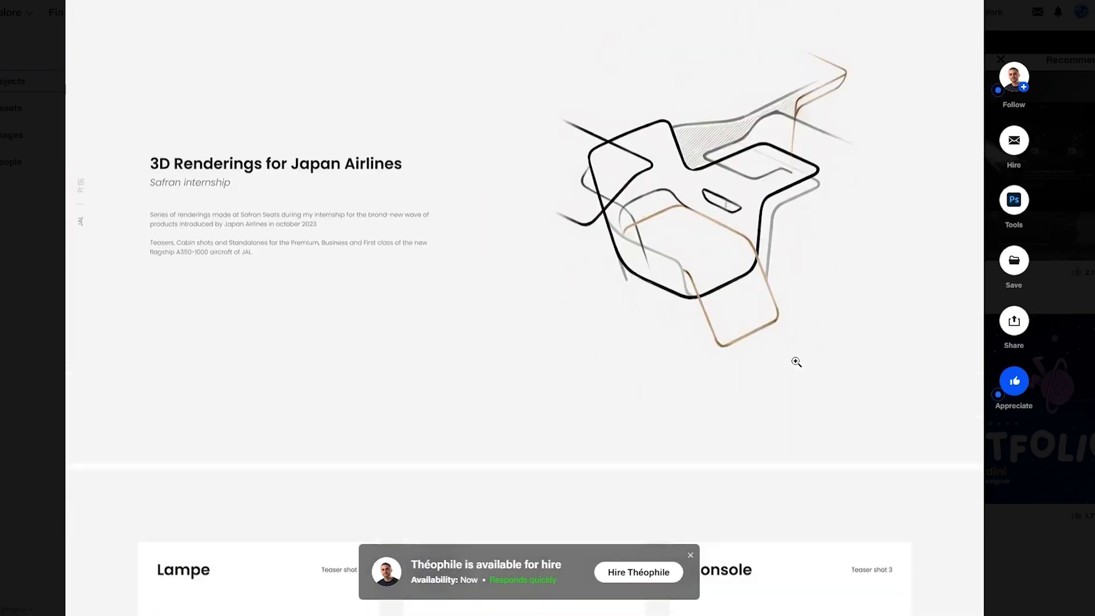
scroll(282, 357, "down", 3)
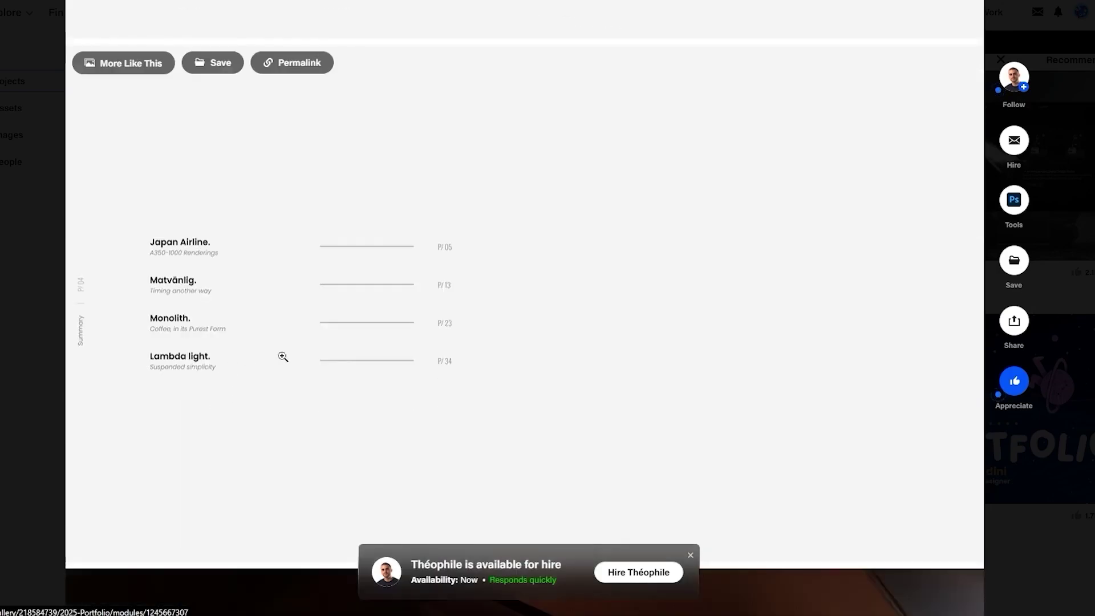
scroll(281, 290, "down", 5)
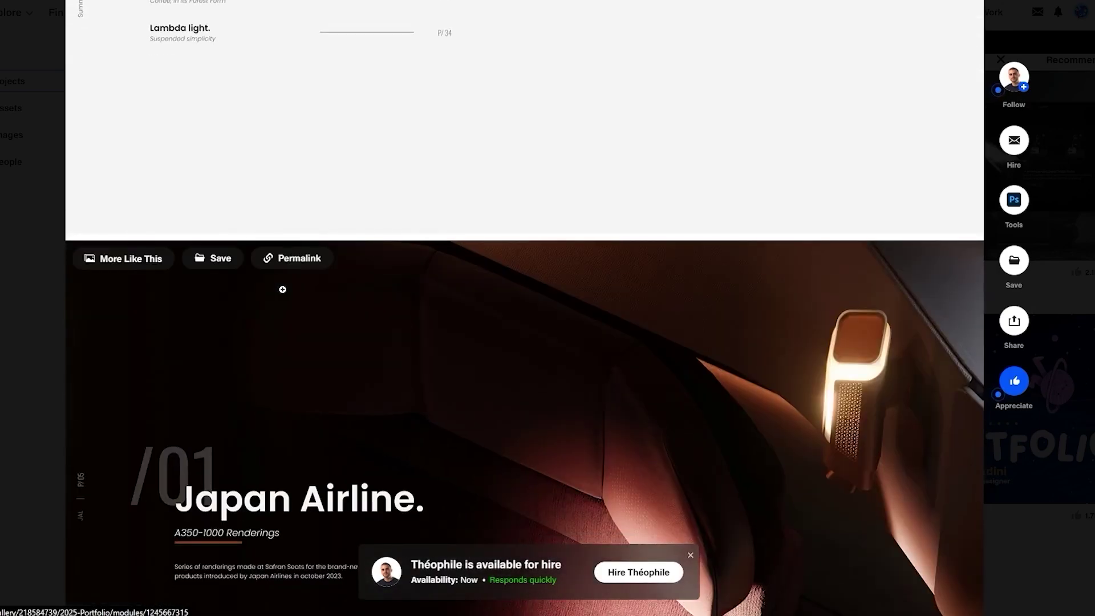
scroll(257, 318, "down", 4)
scroll(594, 252, "down", 15)
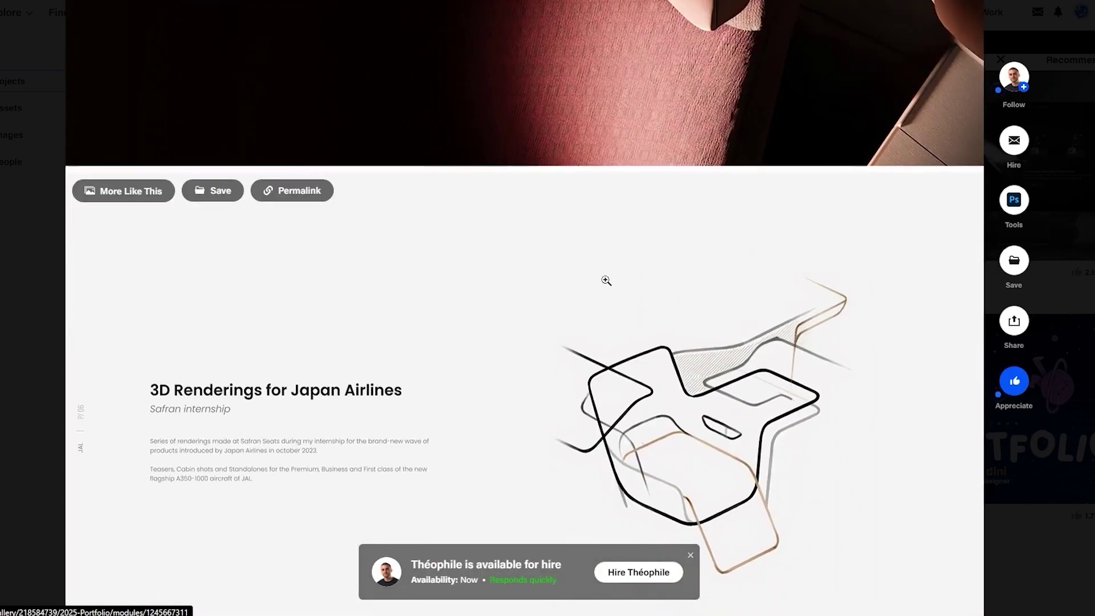
scroll(603, 282, "down", 15)
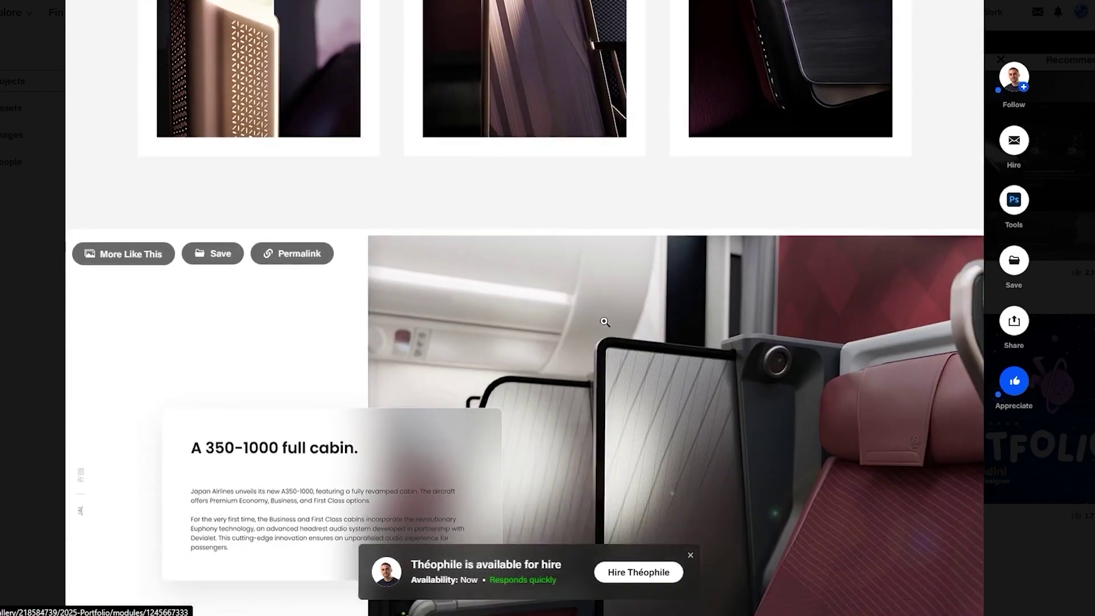
scroll(626, 324, "down", 4)
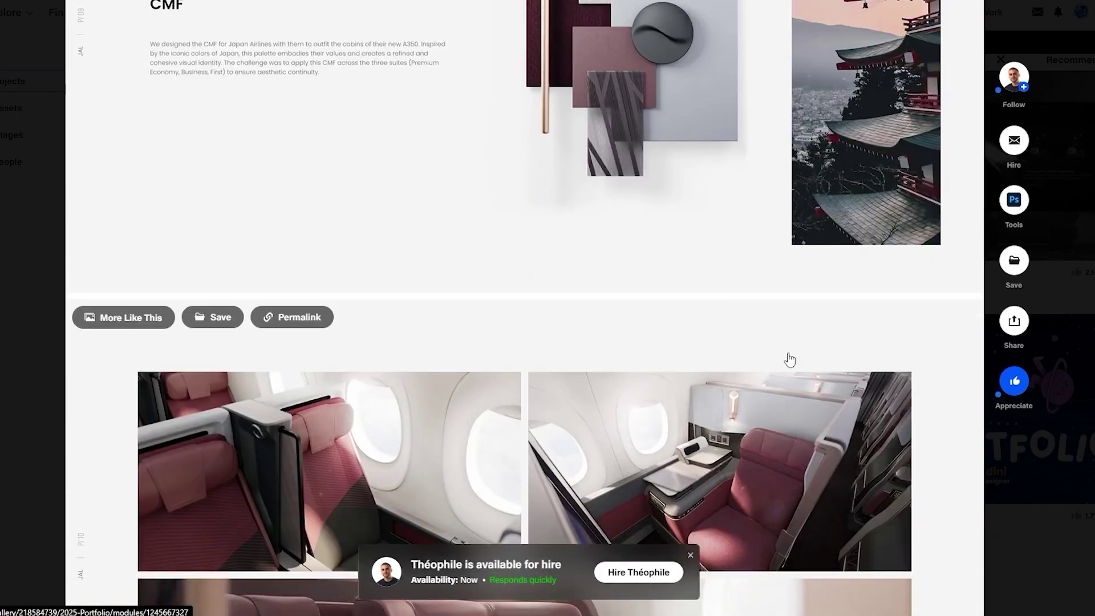
left_click(1029, 365)
Find the Portofolio 2025 - Graphic Design card in the results and open it.
scroll(484, 383, "up", 9)
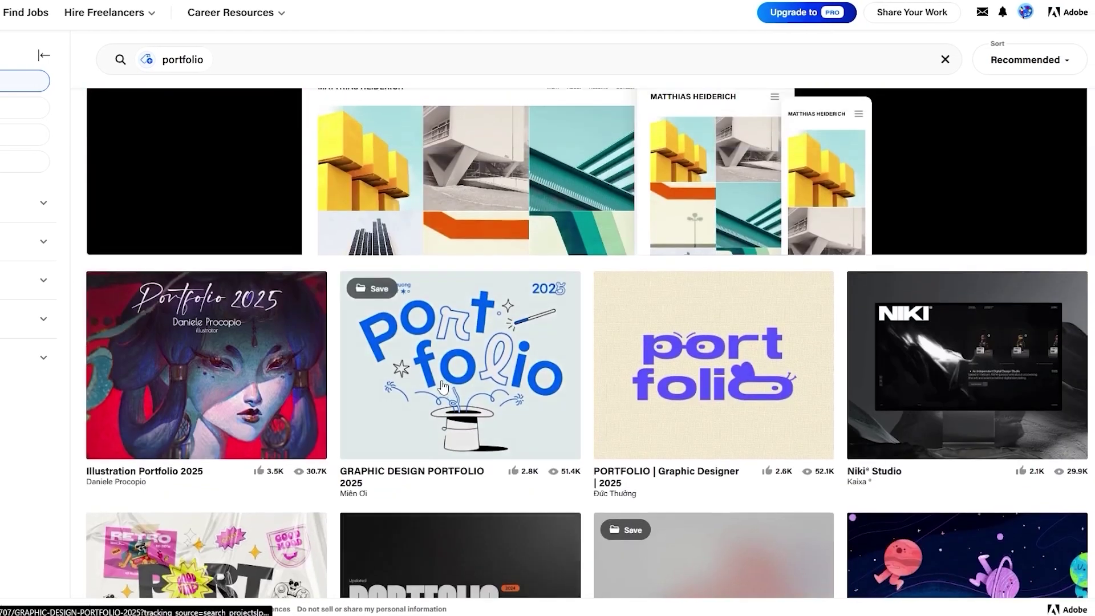
scroll(621, 387, "down", 4)
scroll(829, 411, "down", 5)
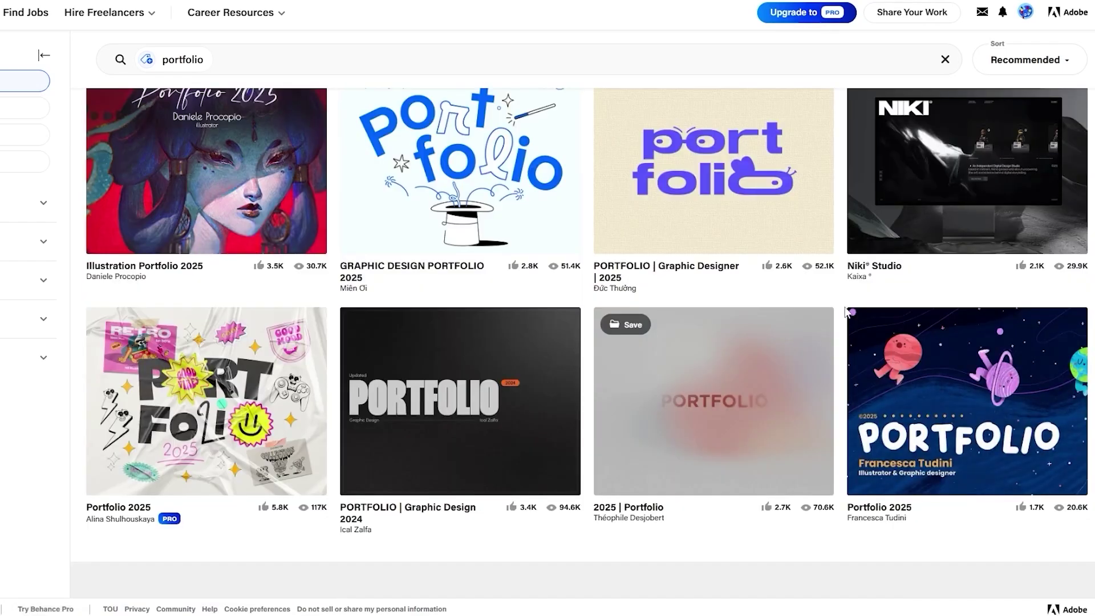
scroll(338, 320, "down", 13)
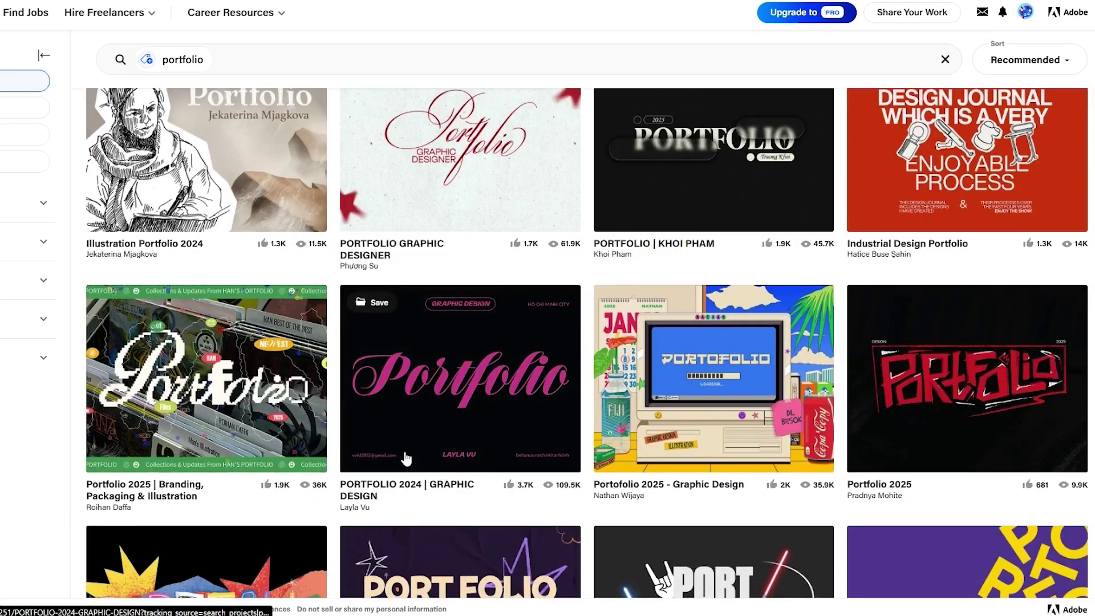
scroll(406, 456, "down", 3)
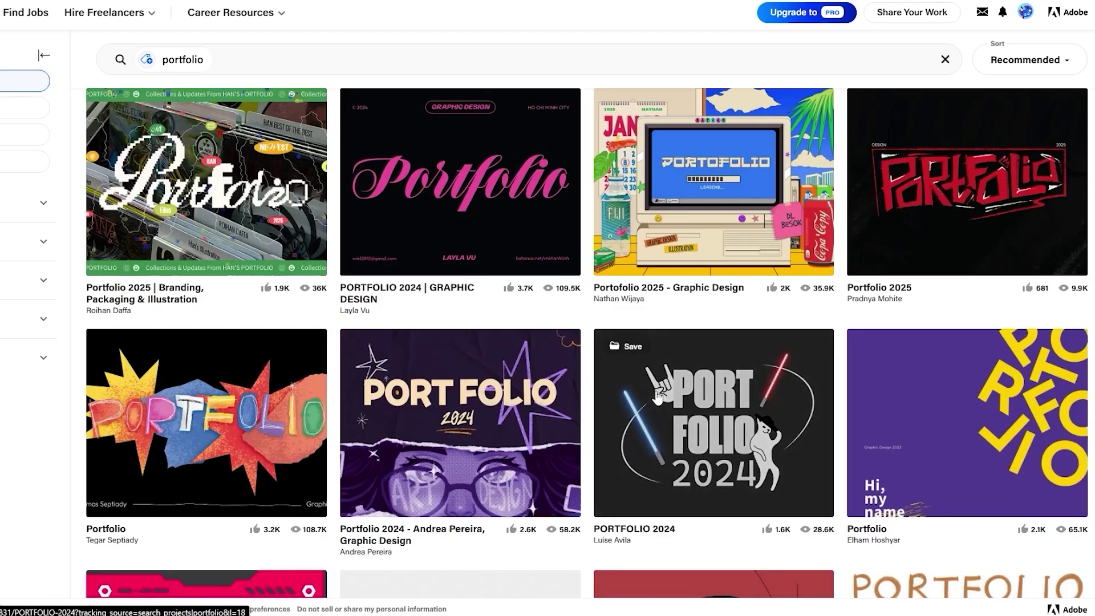
scroll(447, 448, "down", 7)
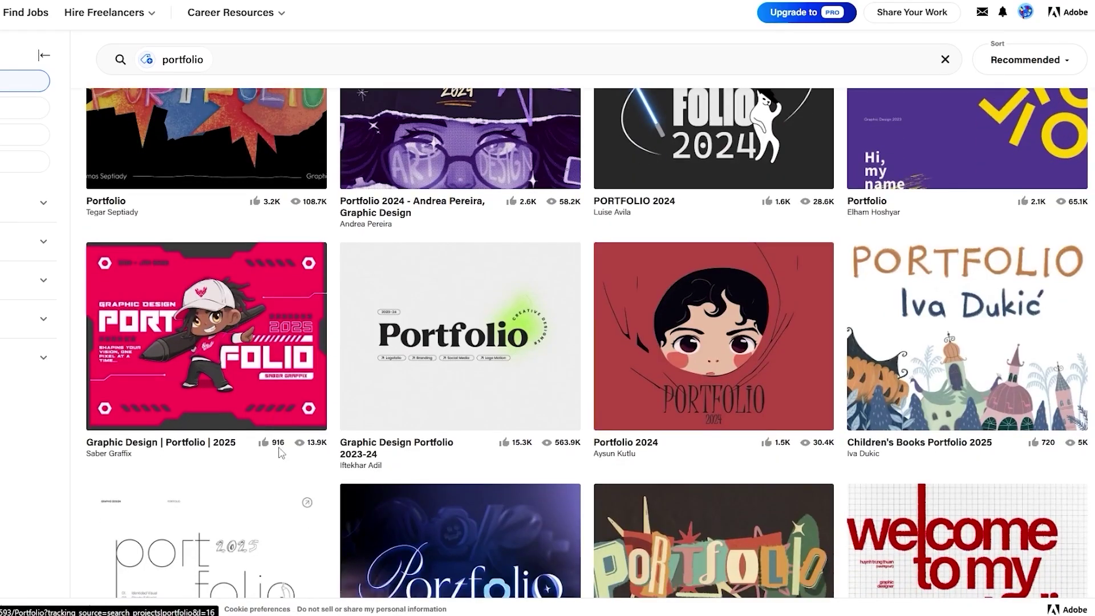
scroll(764, 388, "up", 7)
left_click(712, 182)
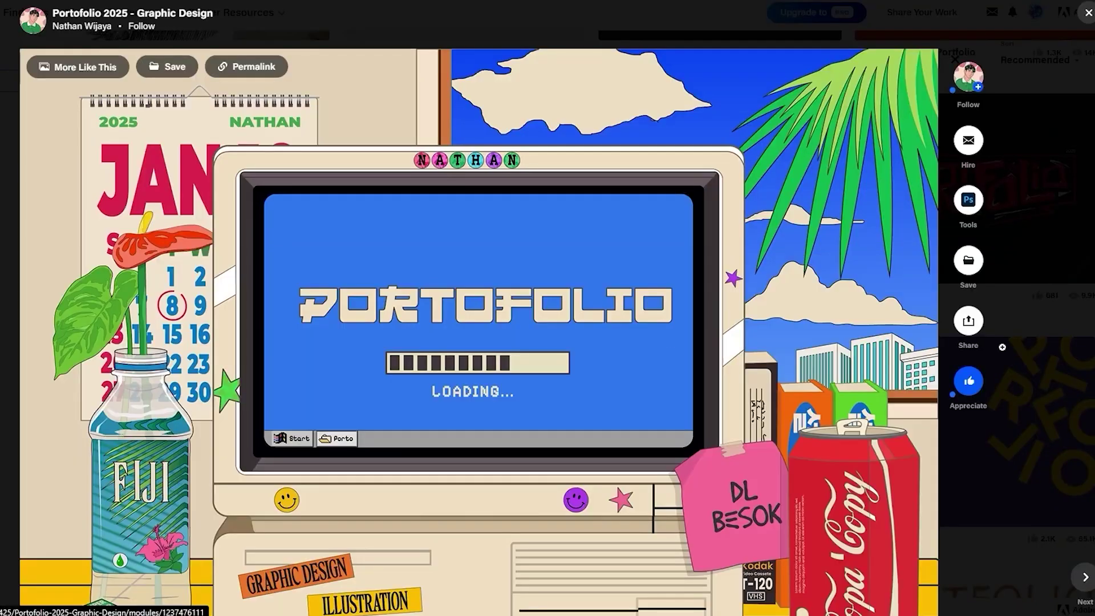
Scroll through the Portofolio 2025 - Graphic Design project pages.
mouse_move(966, 147)
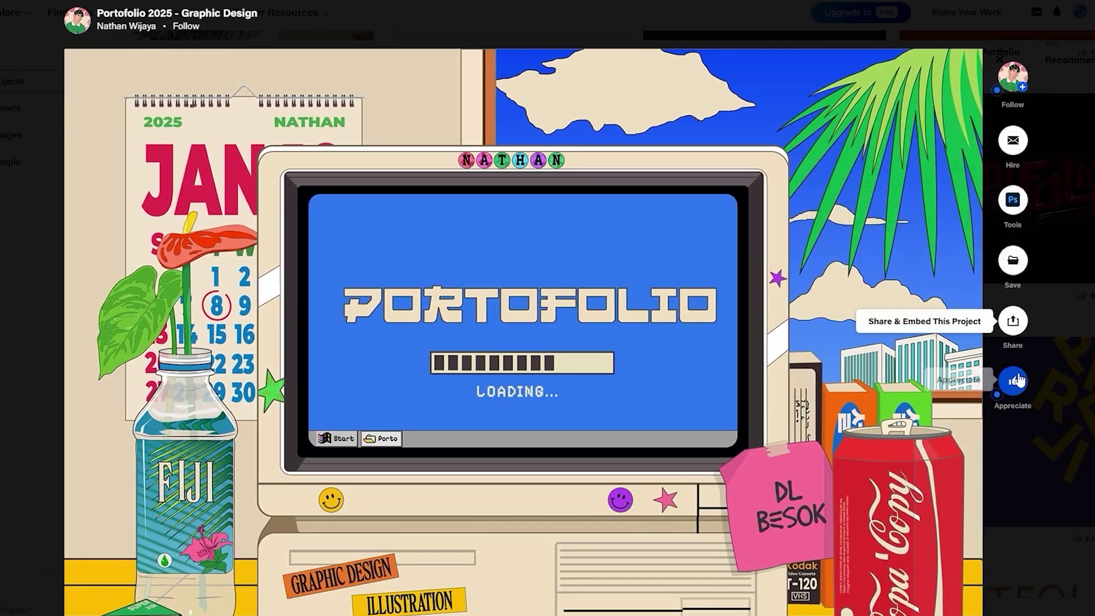
scroll(623, 370, "down", 20)
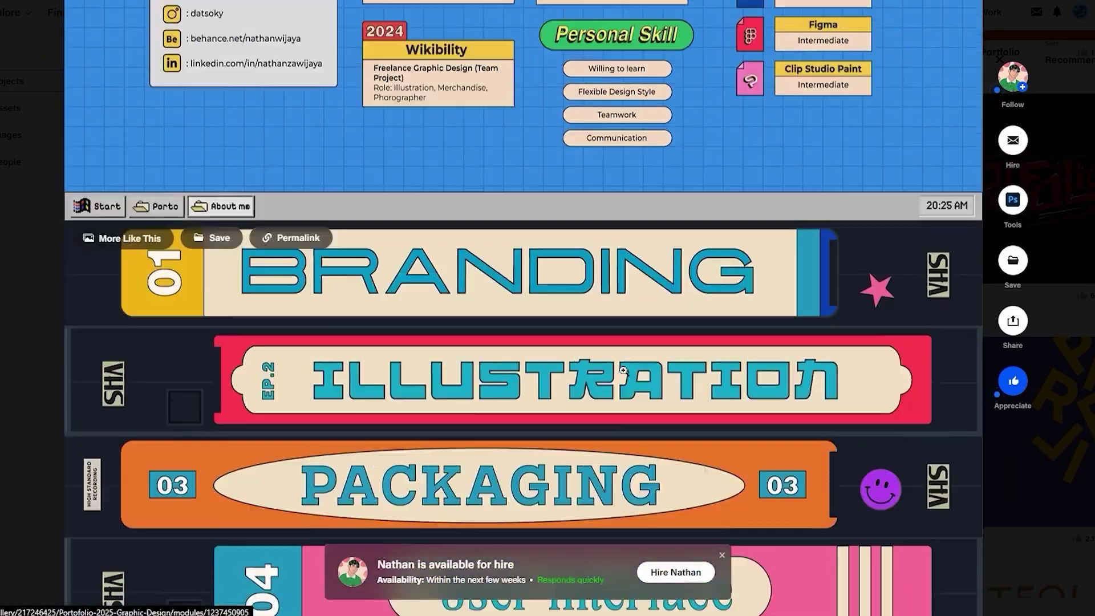
scroll(518, 288, "up", 7)
scroll(519, 288, "down", 1)
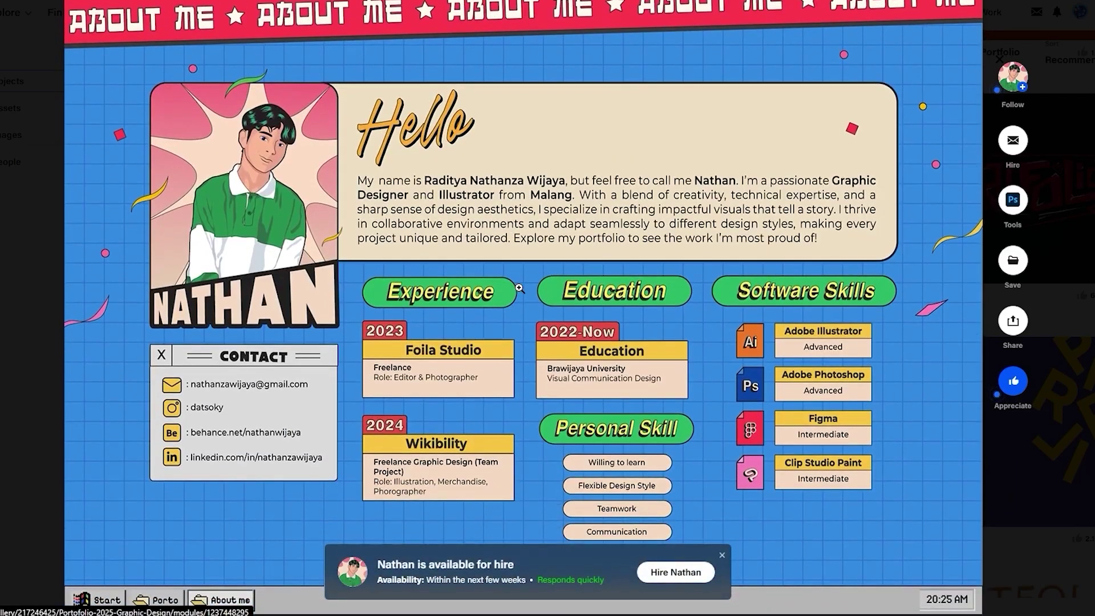
scroll(533, 291, "down", 1)
scroll(533, 292, "up", 2)
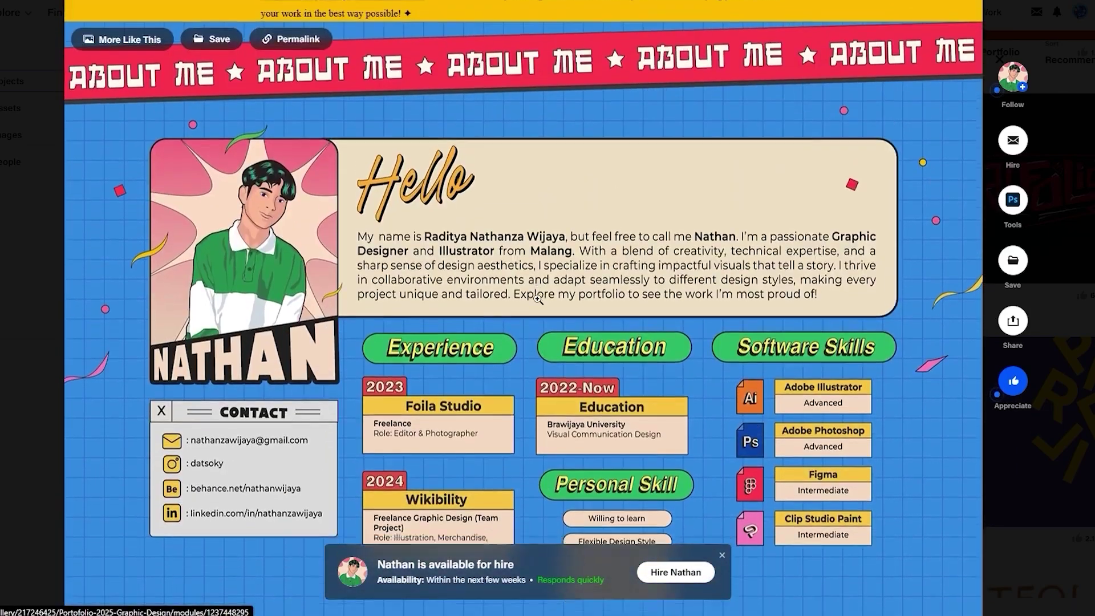
scroll(387, 282, "down", 10)
scroll(388, 282, "down", 15)
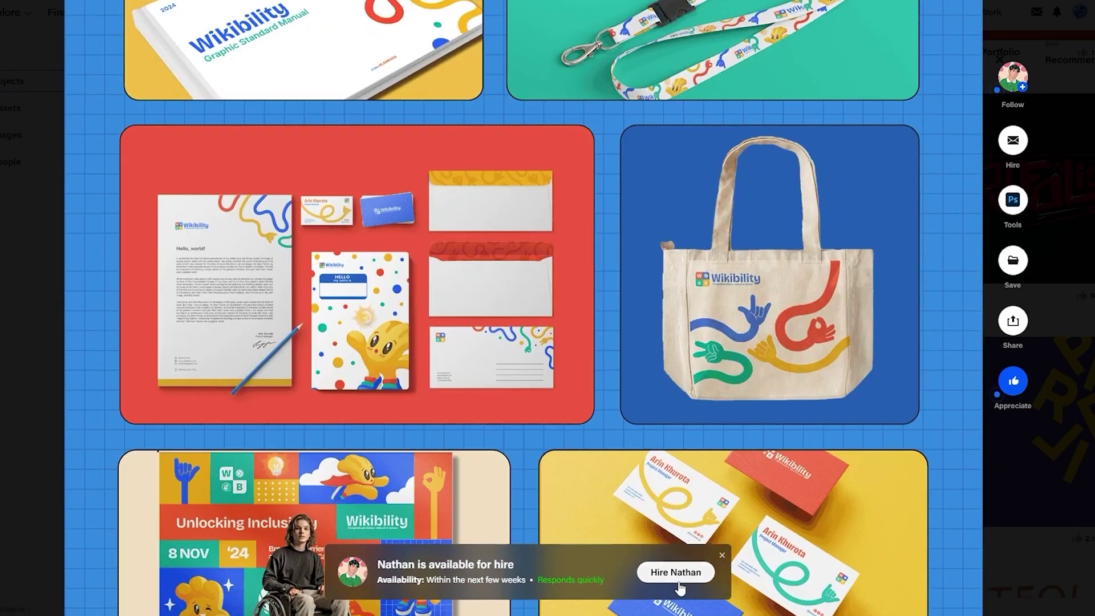
scroll(509, 272, "up", 10)
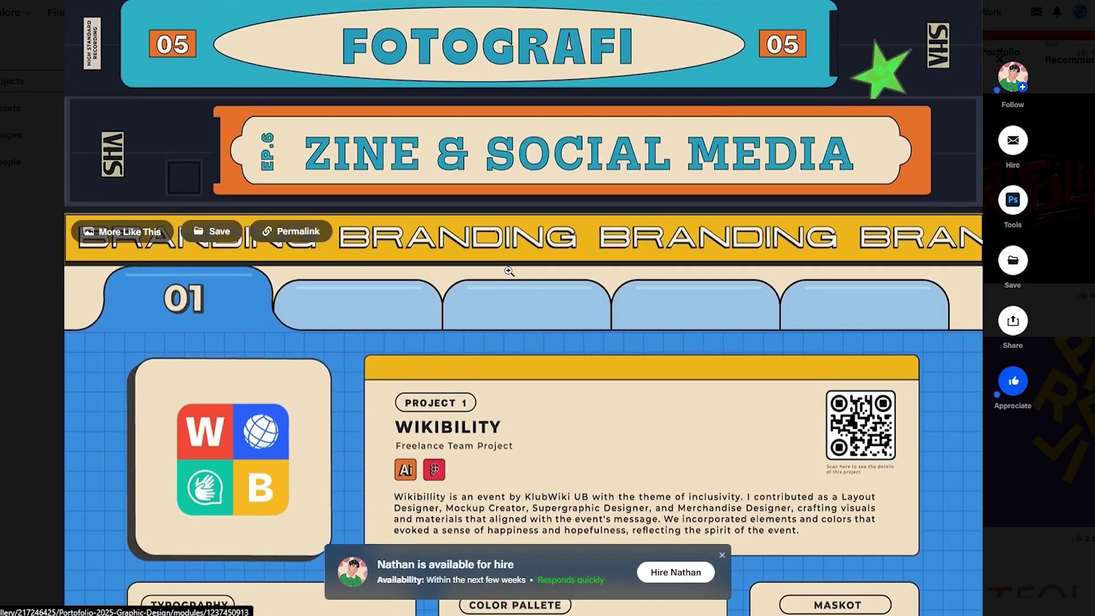
scroll(509, 272, "up", 5)
View the About Me image full size, step back to the loading screen, then close the viewer and project.
left_click(73, 236)
left_click(19, 233)
left_click(39, 228)
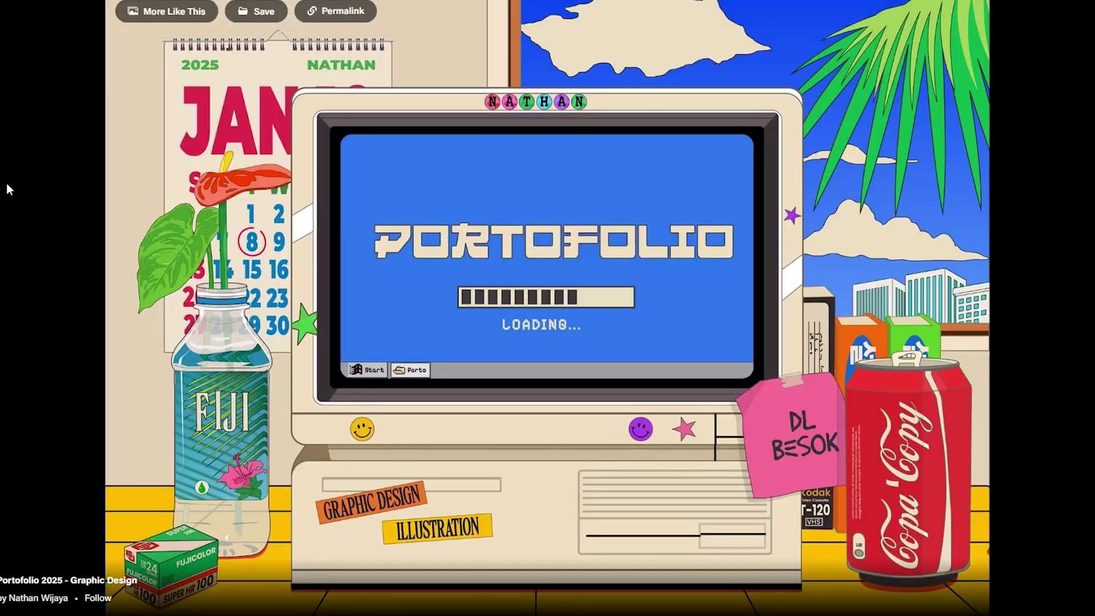
left_click(1065, 147)
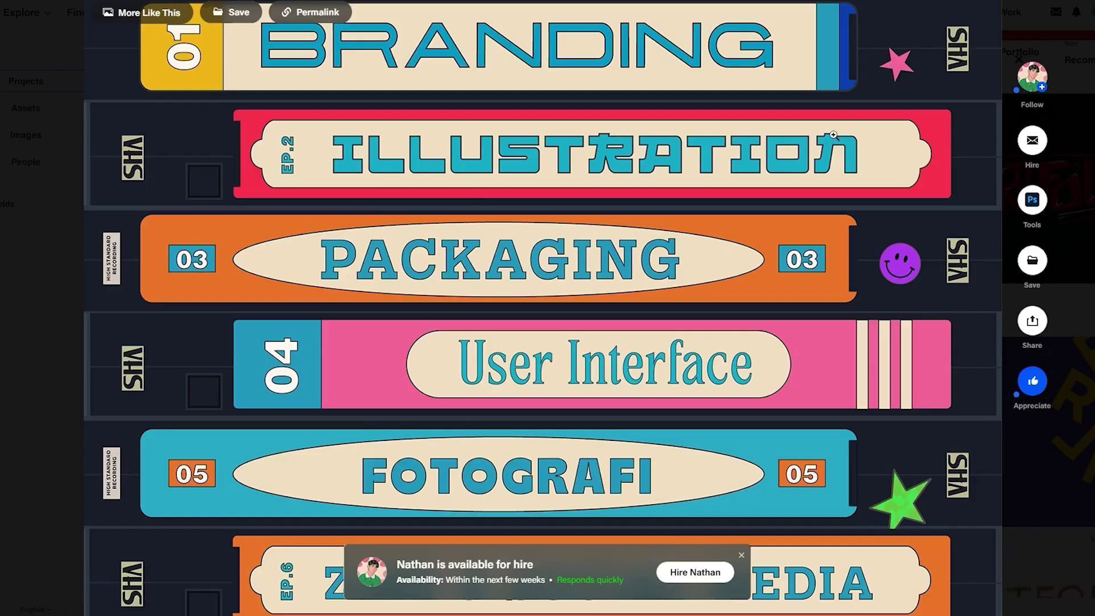
key("Escape")
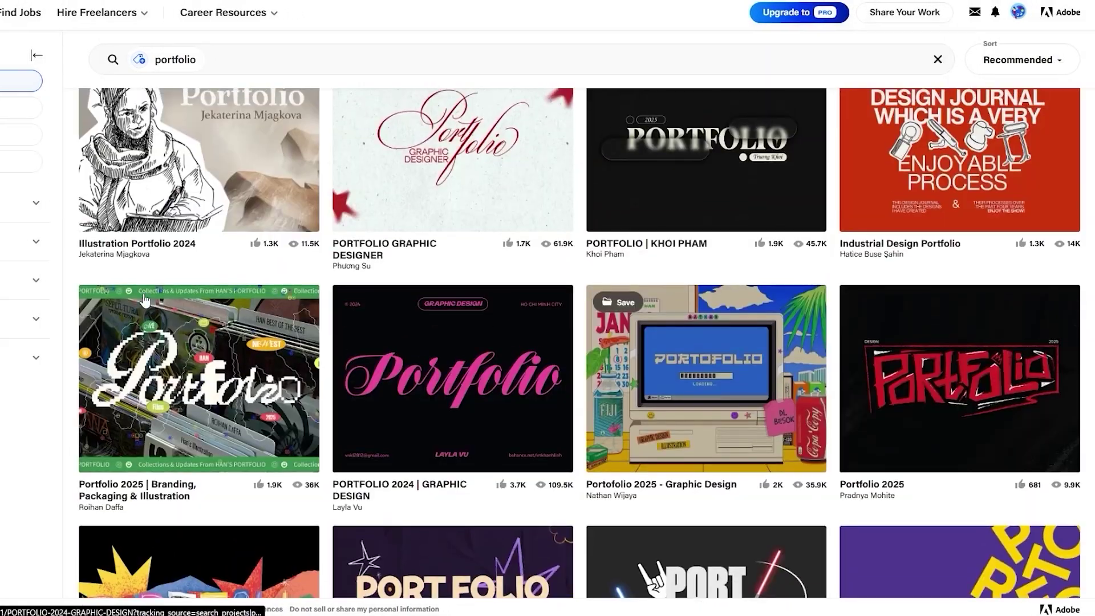
Go to your own Behance Profile from the avatar menu.
scroll(428, 306, "up", 15)
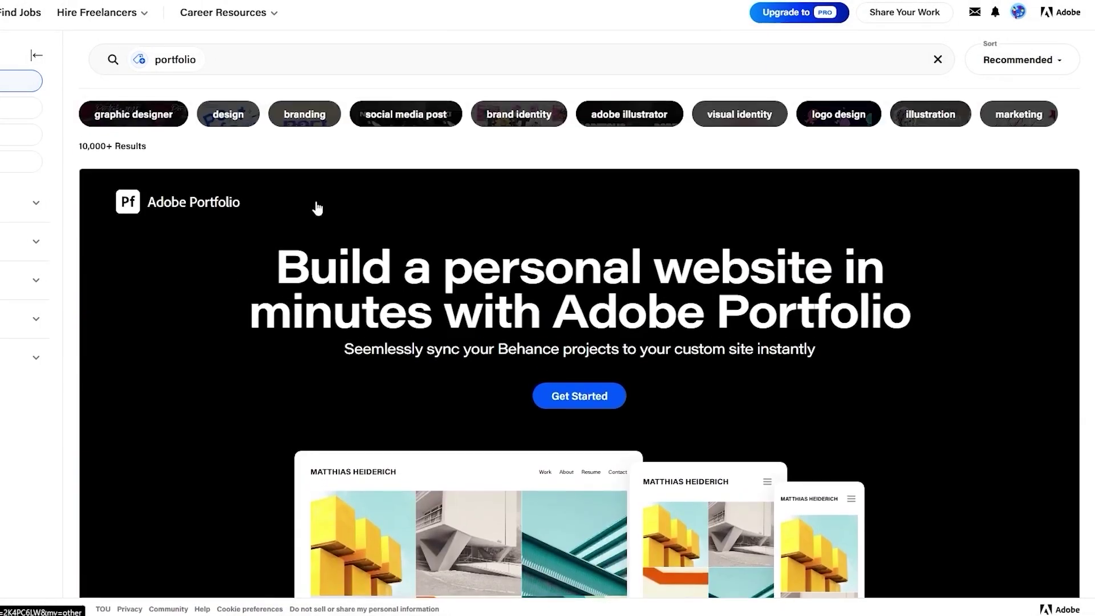
left_click(1021, 14)
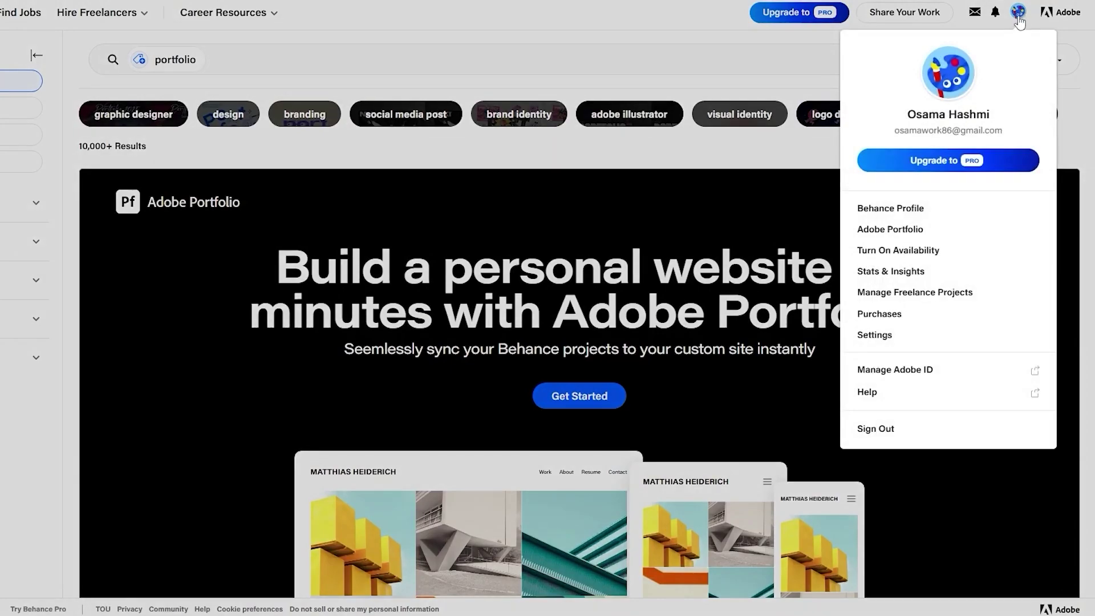
left_click(888, 210)
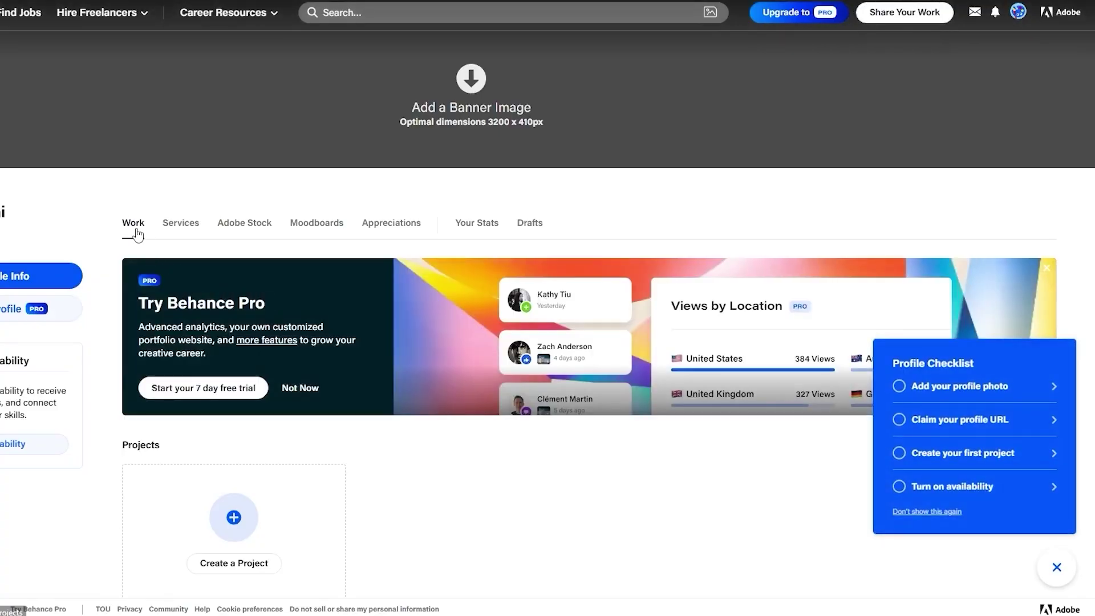
Look through the profile's Services and Moodboards sections.
scroll(894, 335, "down", 5)
scroll(123, 291, "up", 5)
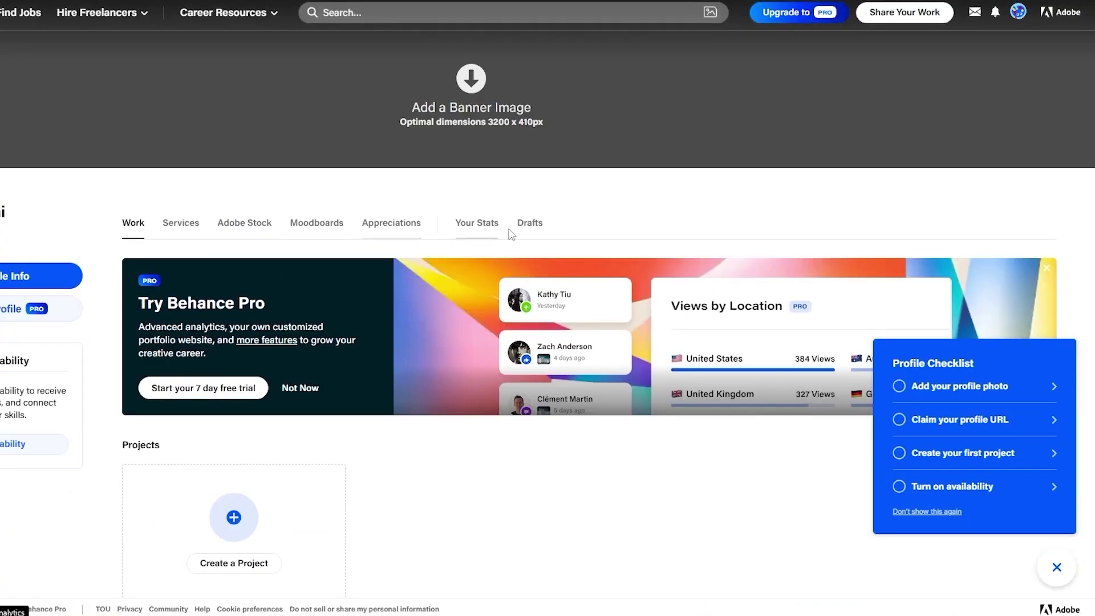
scroll(365, 456, "down", 1)
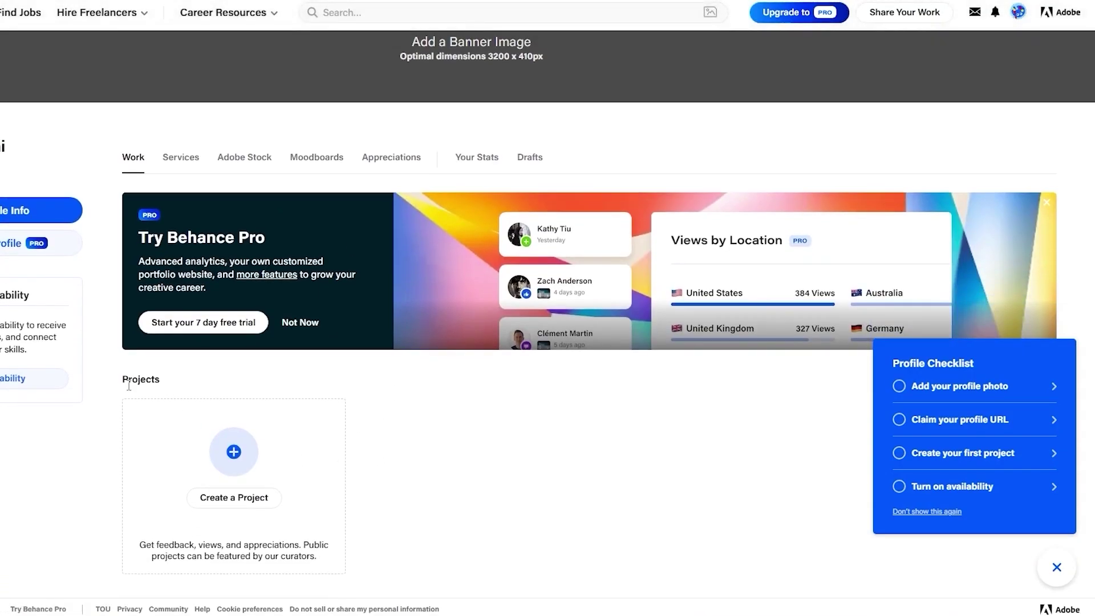
left_click_drag(135, 382, 145, 381)
left_click(522, 503)
left_click(188, 163)
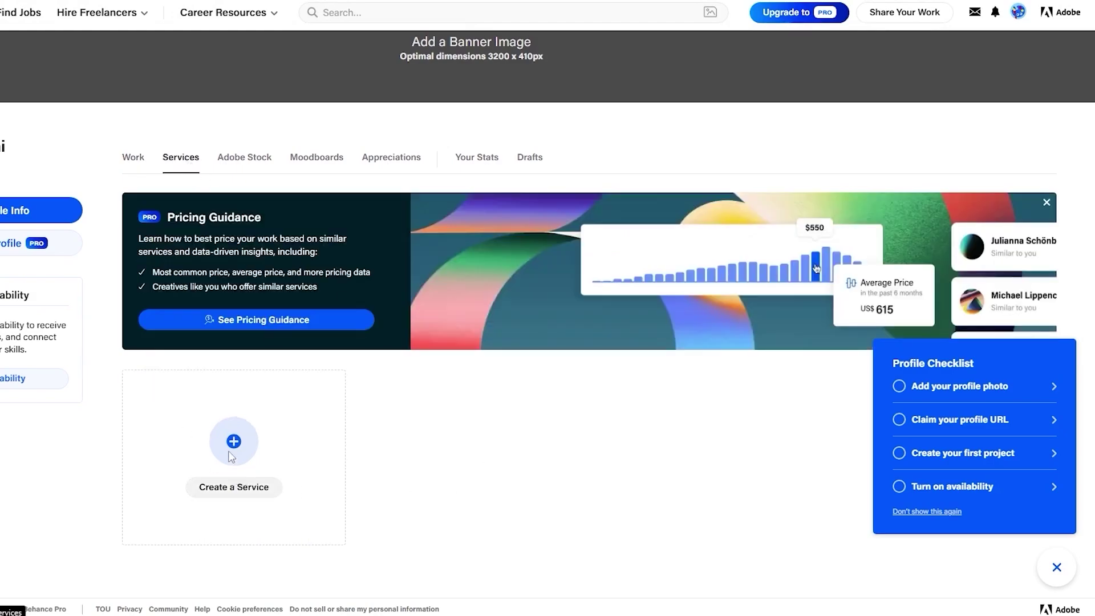
left_click(290, 168)
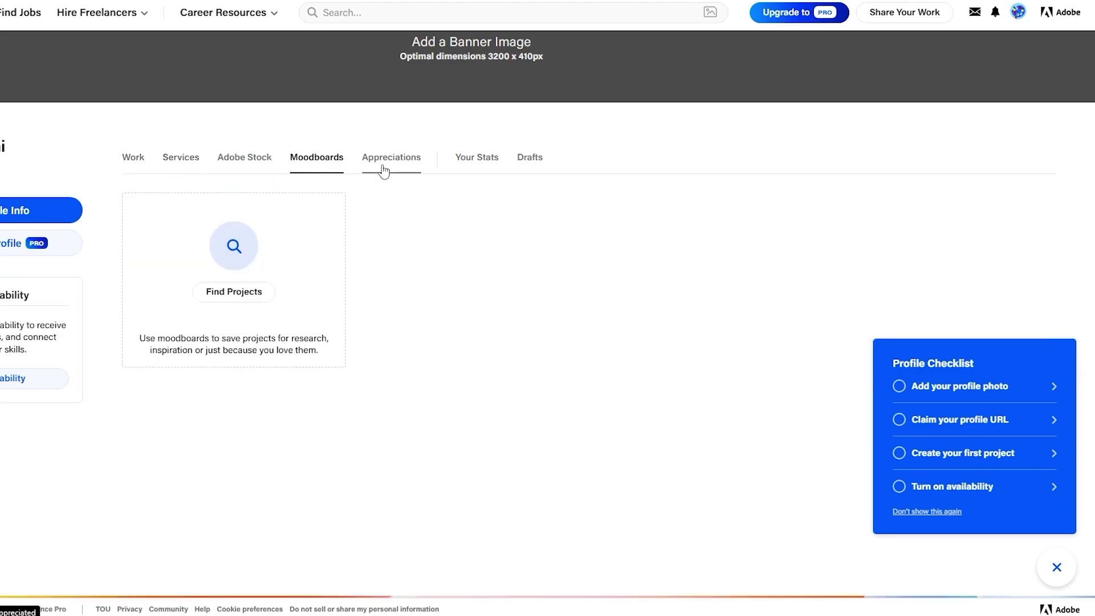
left_click_drag(280, 338, 302, 339)
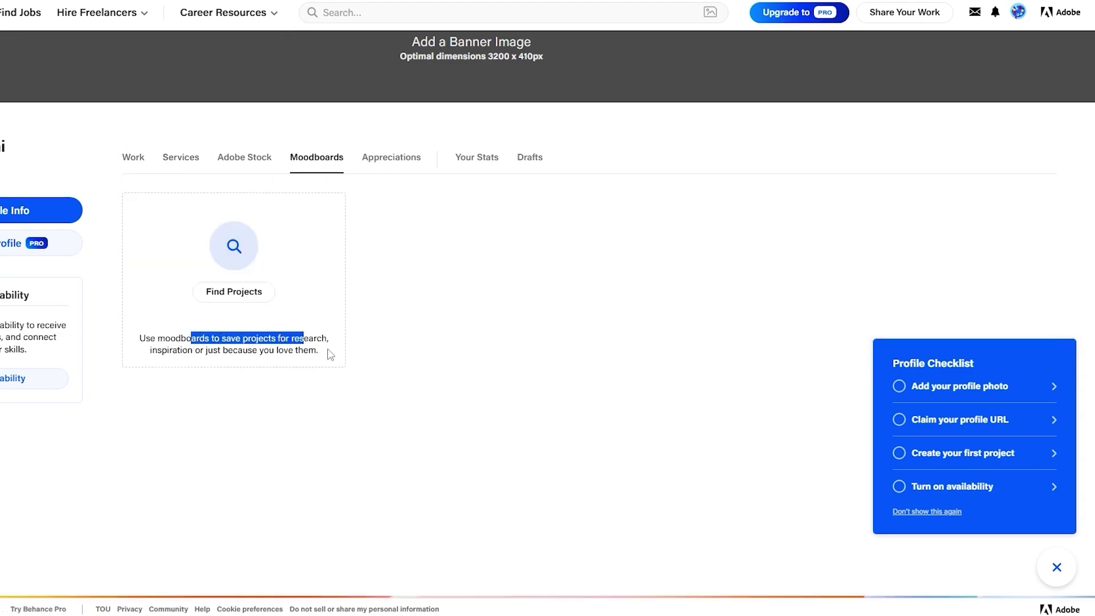
left_click(342, 358)
View Appreciations, return to Moodboards and Work, then open the profile details editor.
left_click(390, 166)
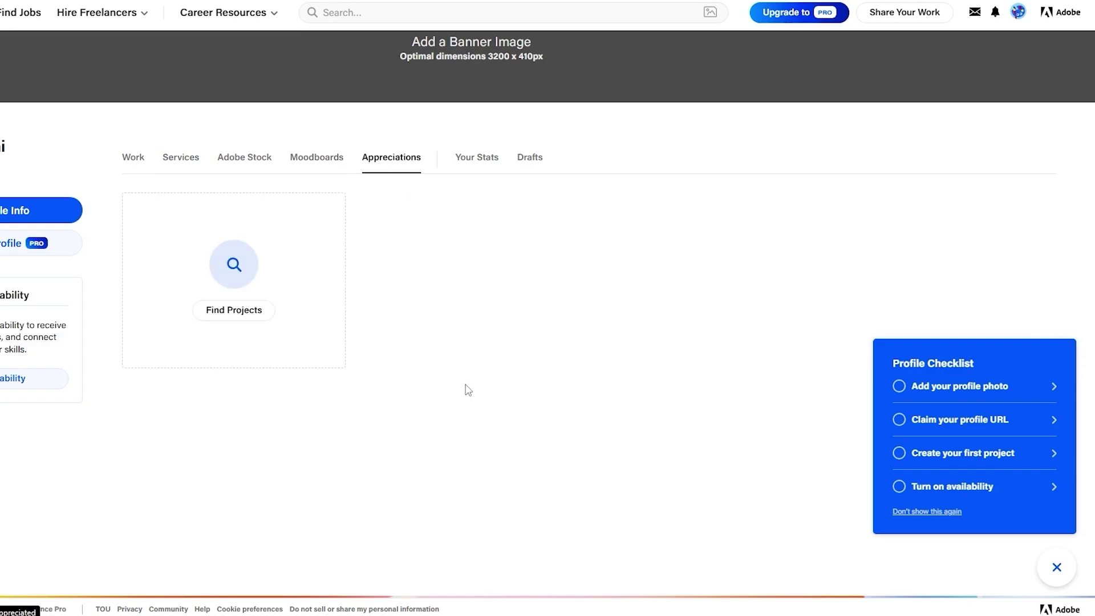
key("alt+Left")
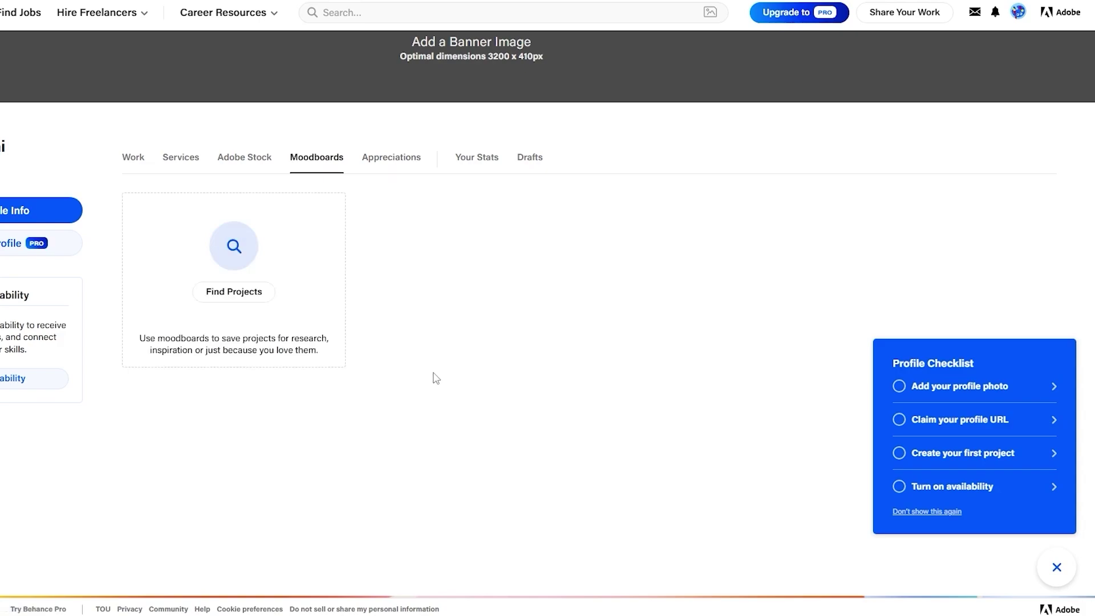
left_click(135, 160)
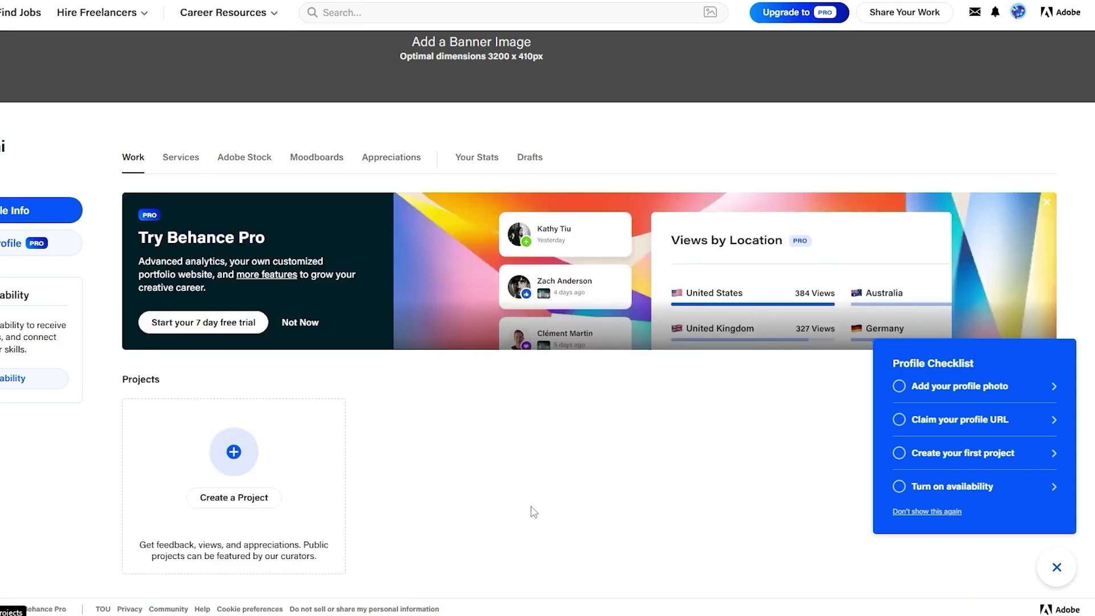
left_click(264, 492)
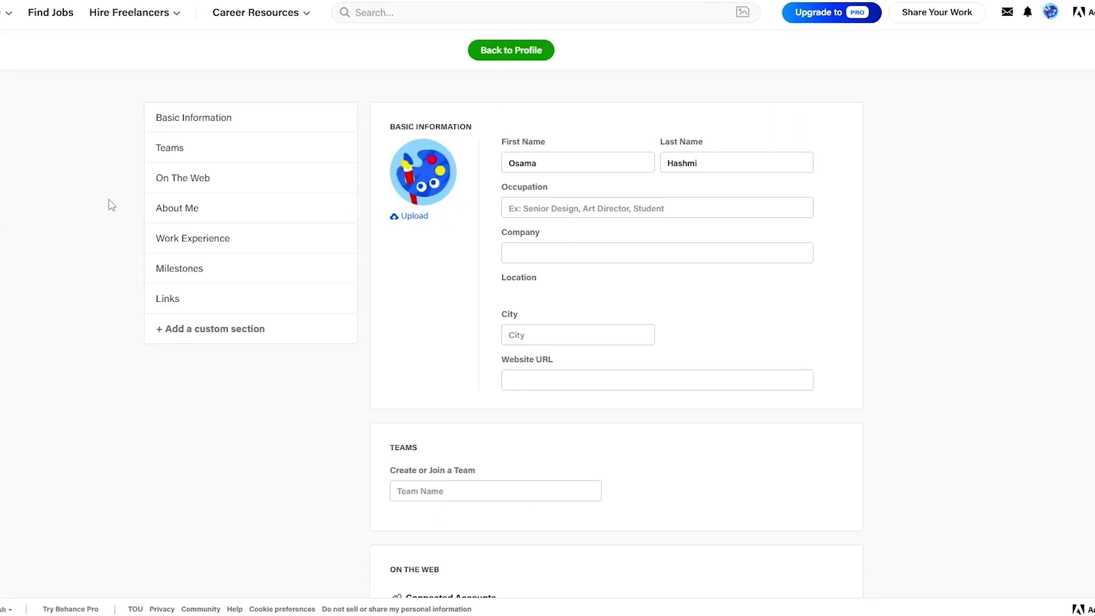
scroll(510, 207, "down", 3)
scroll(613, 306, "up", 2)
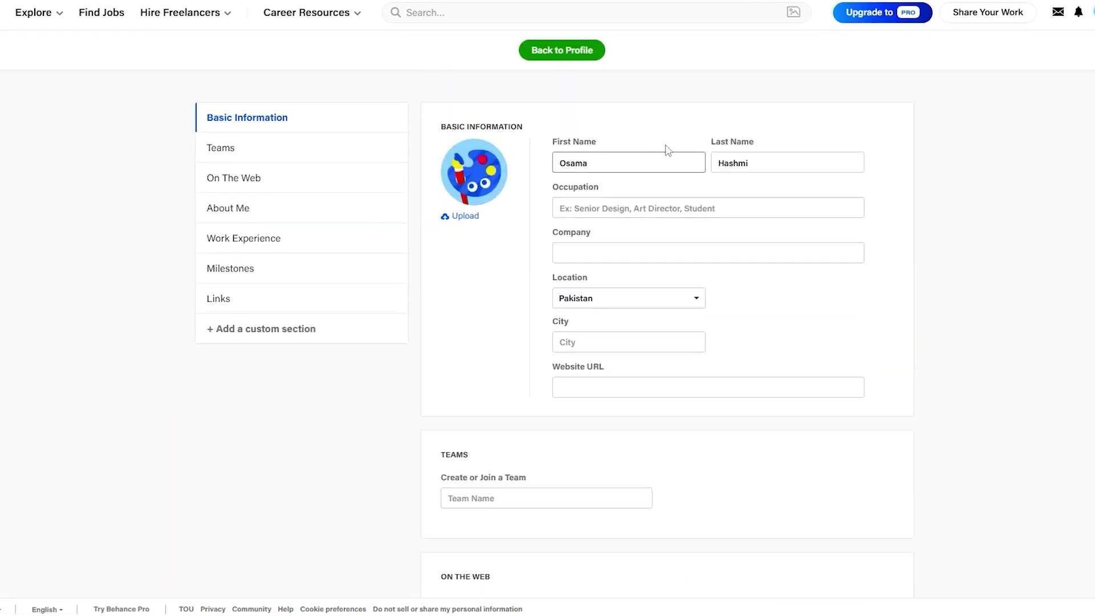
scroll(610, 239, "down", 4)
scroll(627, 285, "down", 10)
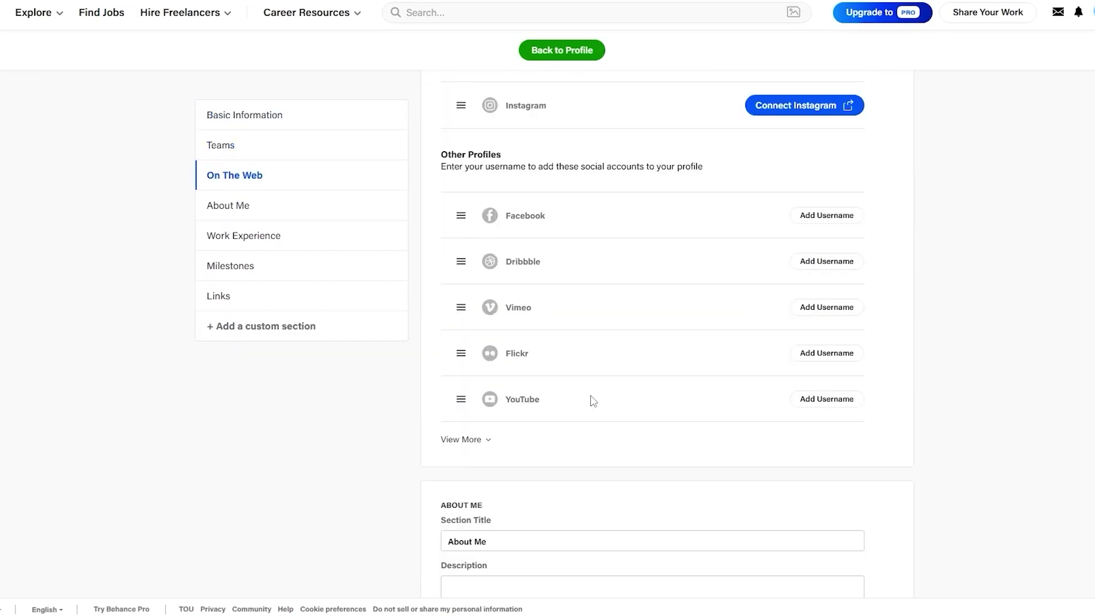
left_click(253, 245)
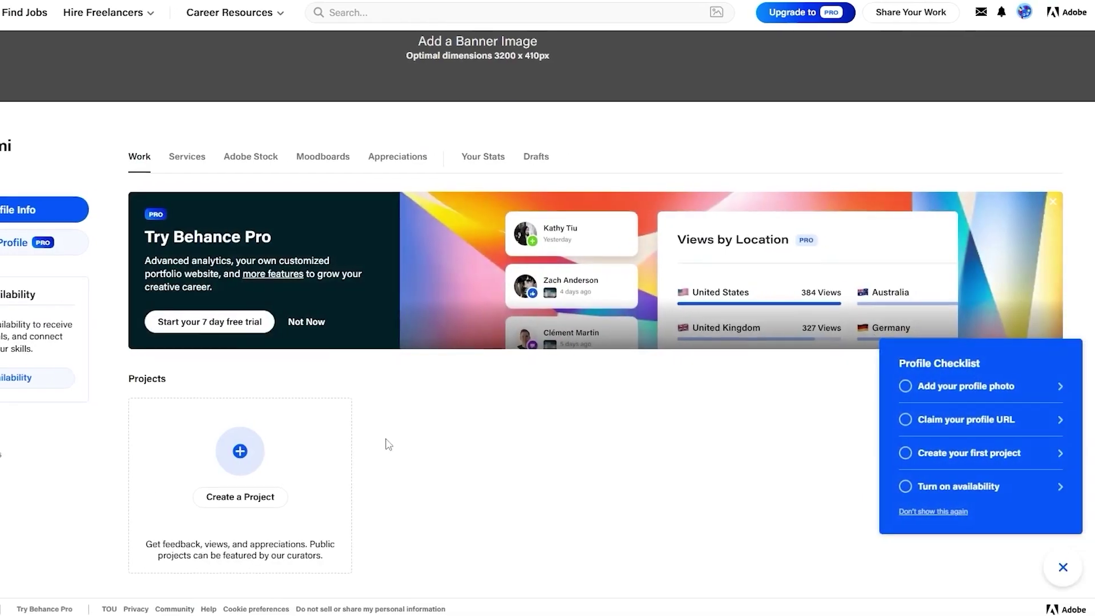
scroll(388, 444, "down", 1)
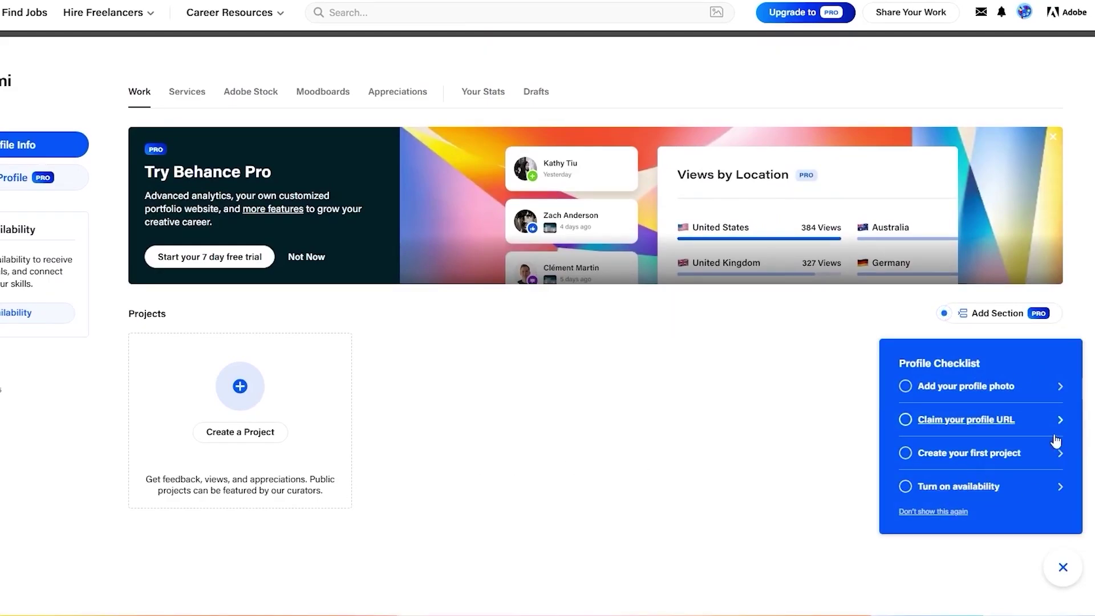
Create a new project and choose the Video & Audio content option to upload videos.
left_click(244, 435)
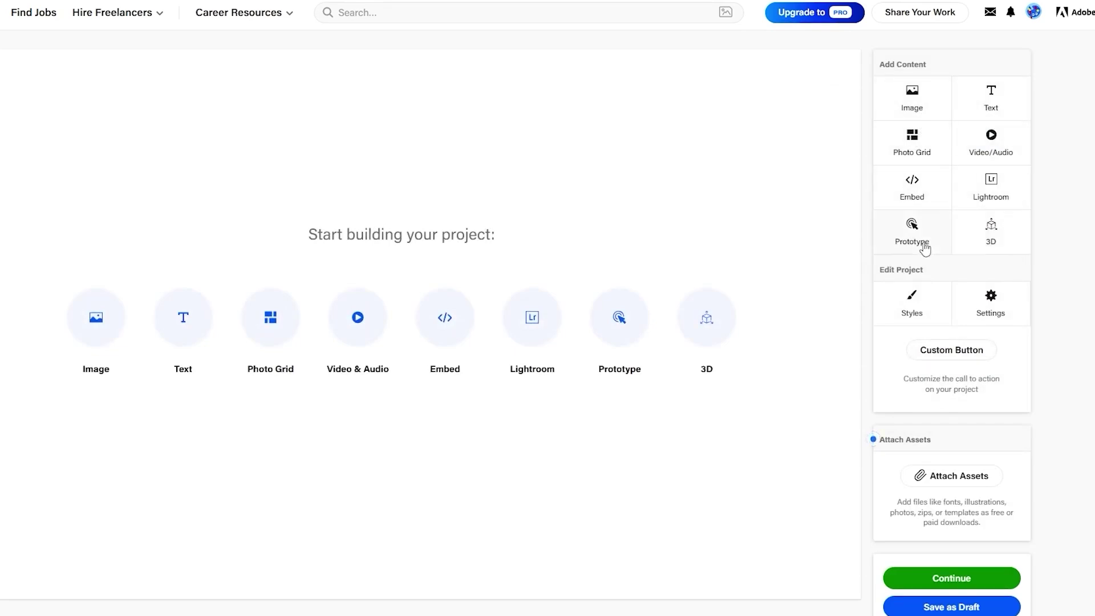
scroll(966, 369, "down", 2)
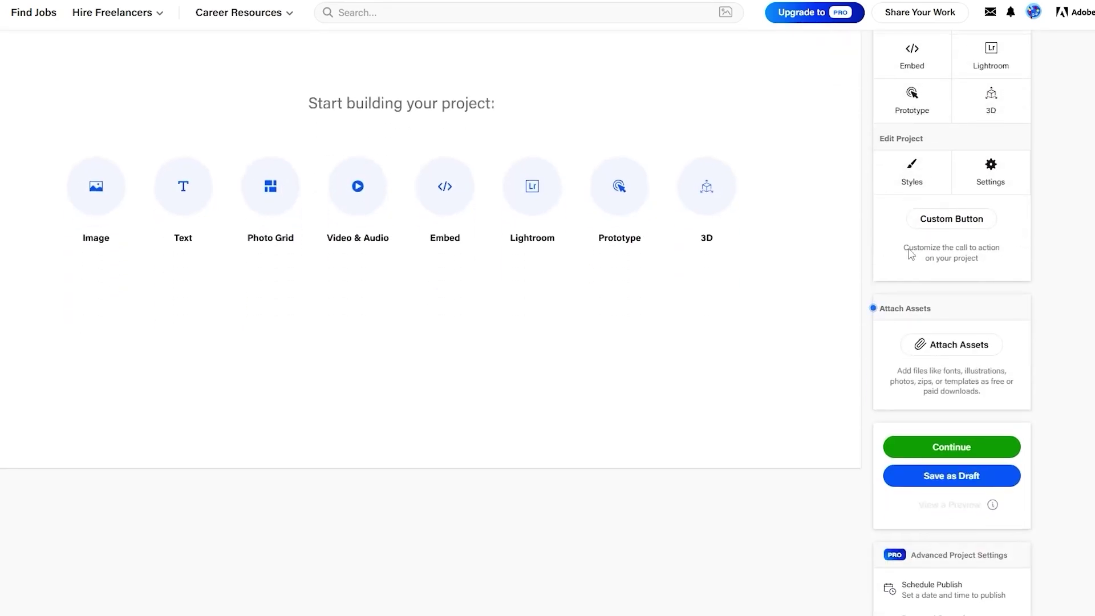
scroll(926, 403, "down", 2)
scroll(887, 440, "up", 4)
left_click_drag(302, 240, 522, 242)
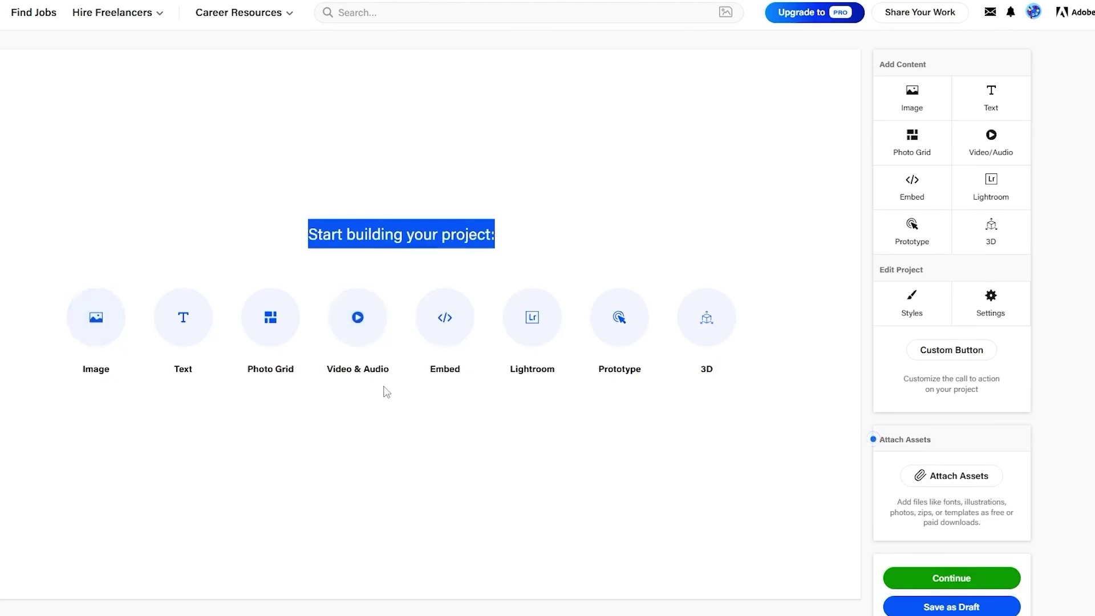
left_click(358, 319)
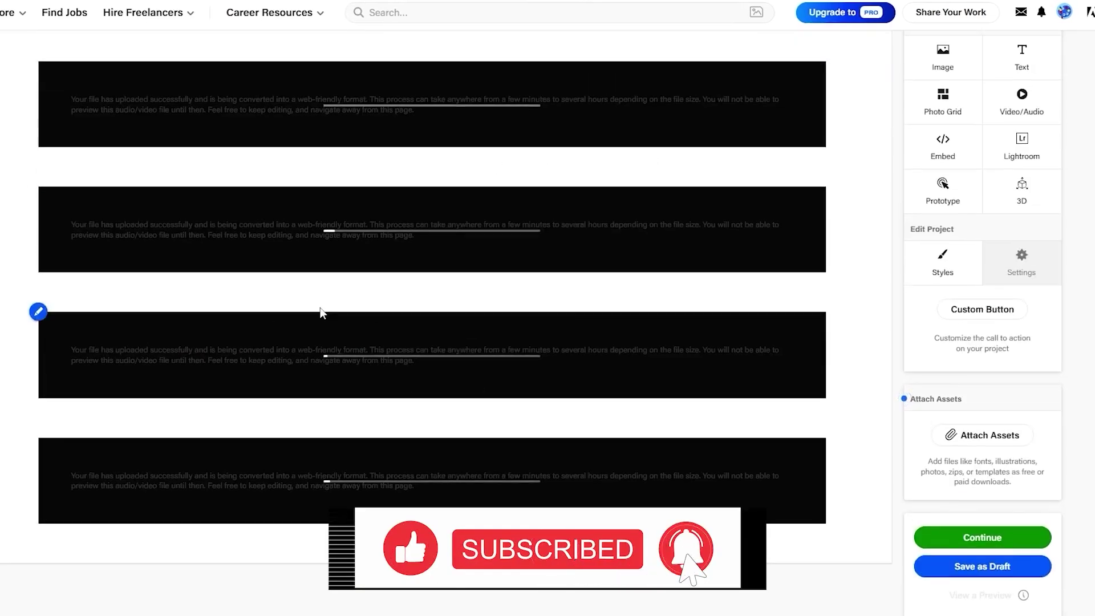
Scroll the project while the Meta Business Suite, Bitrix24, WordPress and Shopify videos finish converting.
scroll(631, 445, "down", 1)
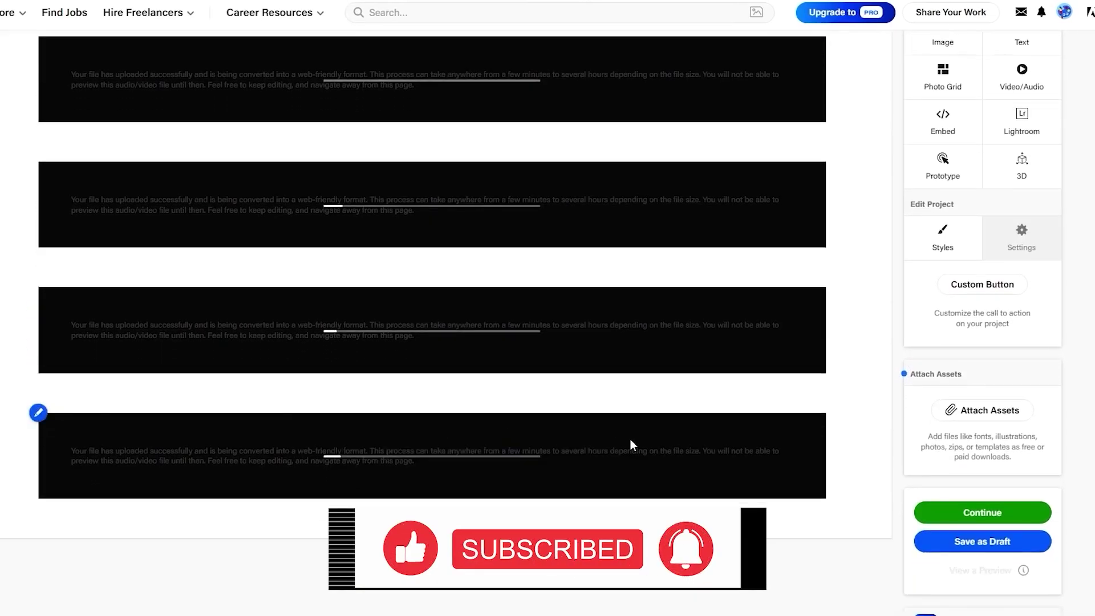
scroll(631, 444, "up", 2)
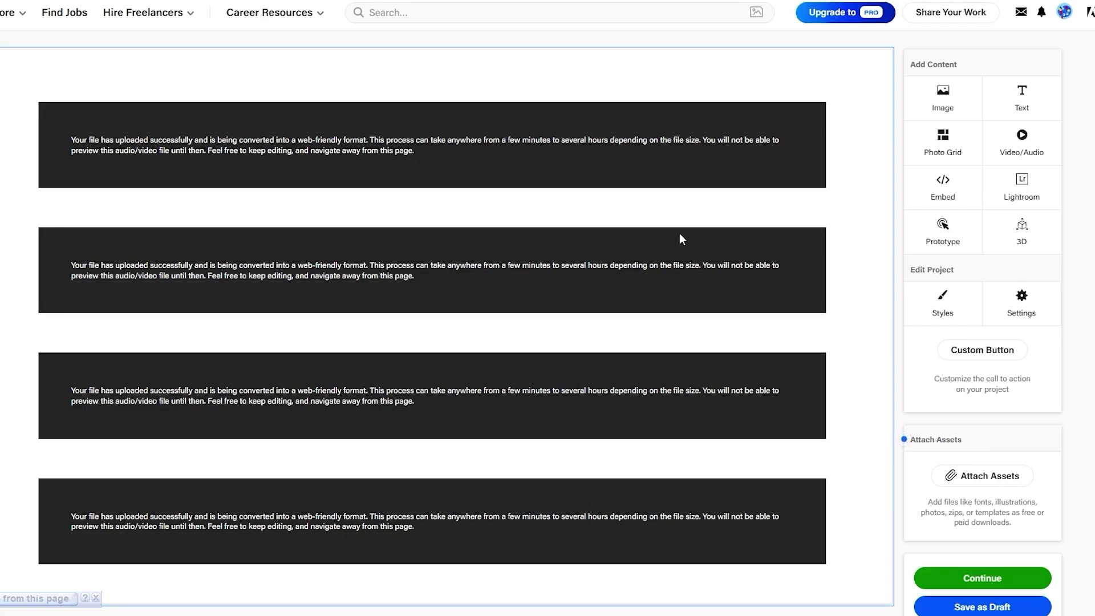
scroll(627, 251, "down", 5)
scroll(496, 434, "up", 5)
scroll(760, 425, "down", 5)
scroll(755, 426, "up", 5)
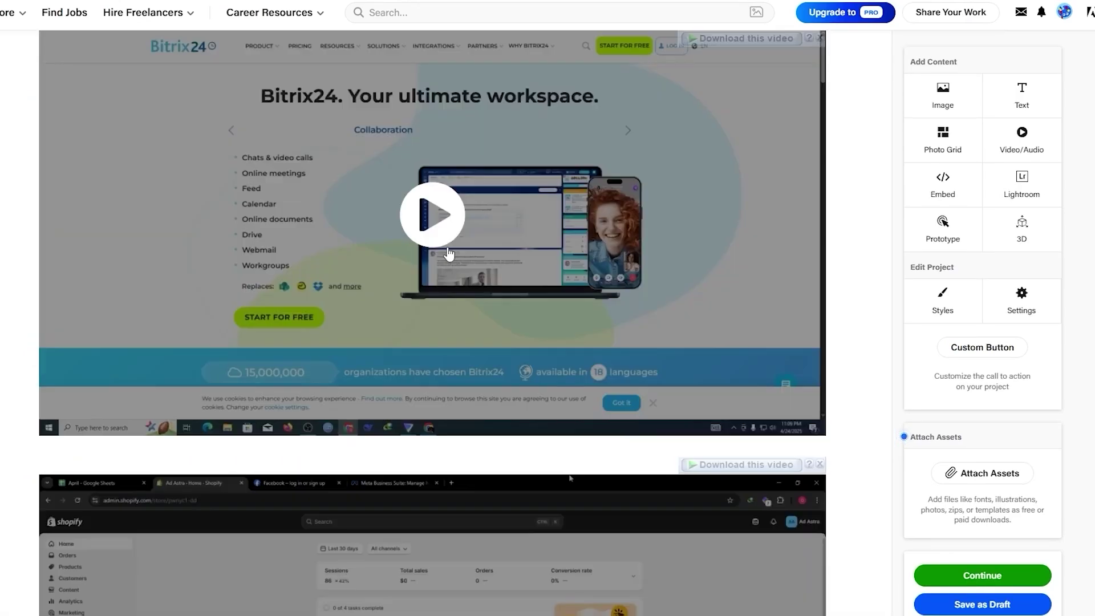
scroll(463, 290, "down", 13)
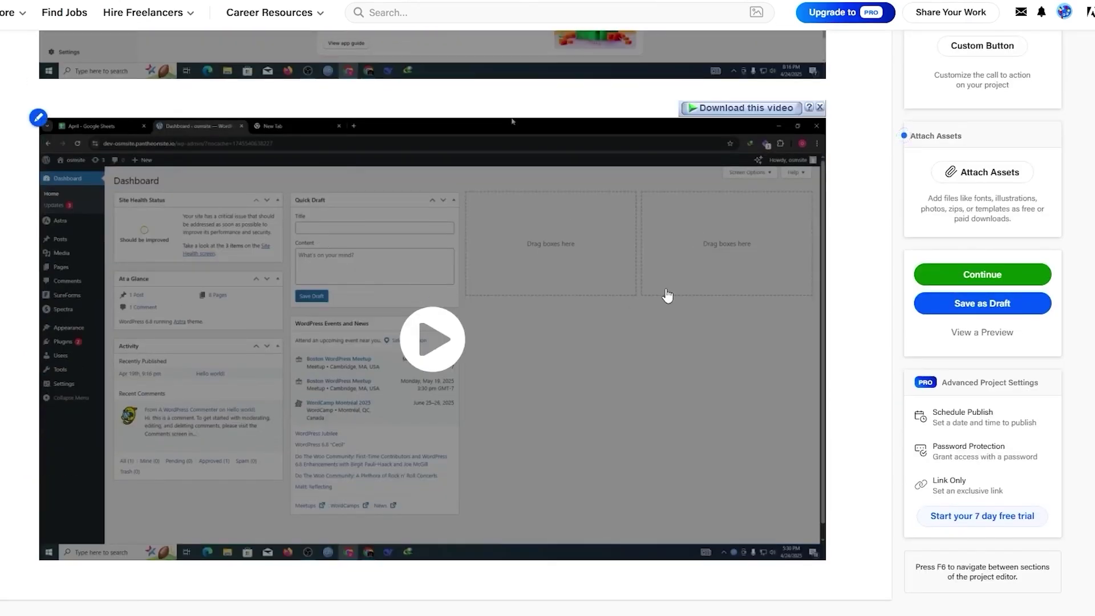
scroll(238, 313, "up", 20)
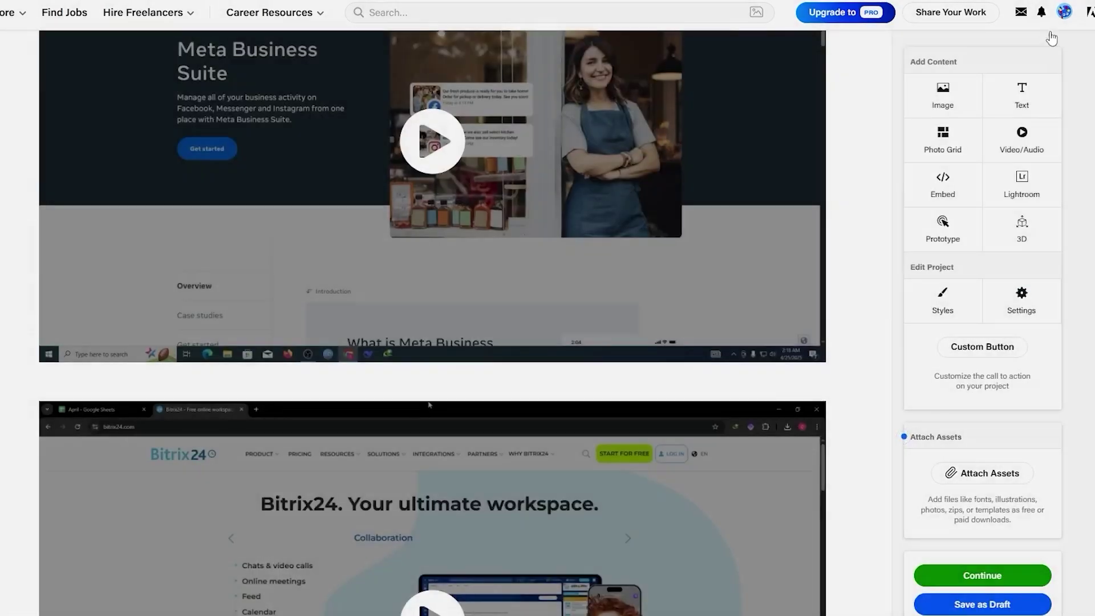
scroll(733, 250, "up", 3)
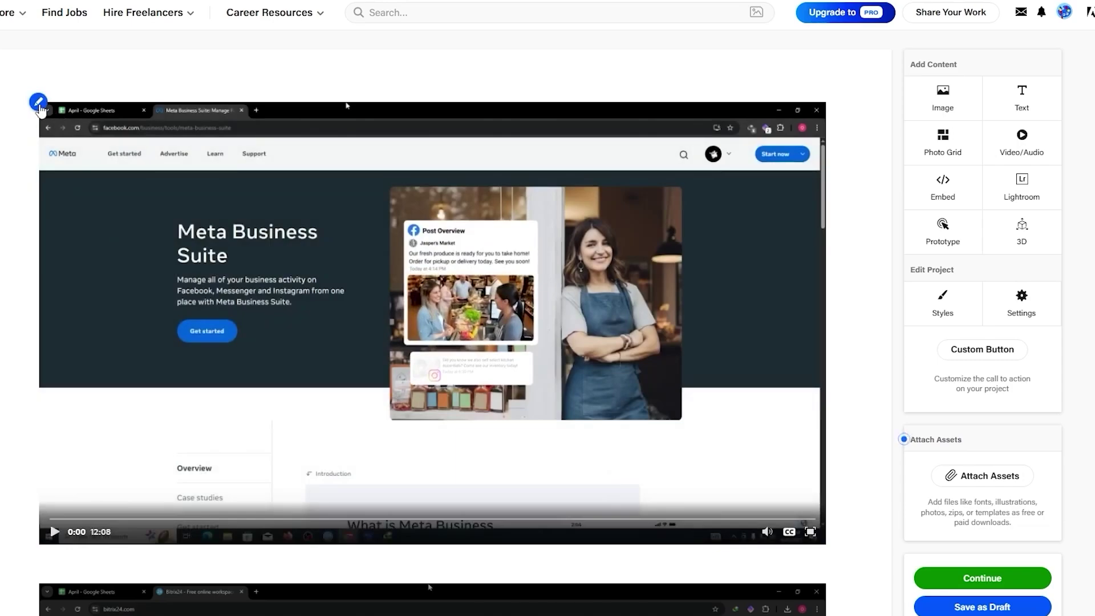
left_click(38, 102)
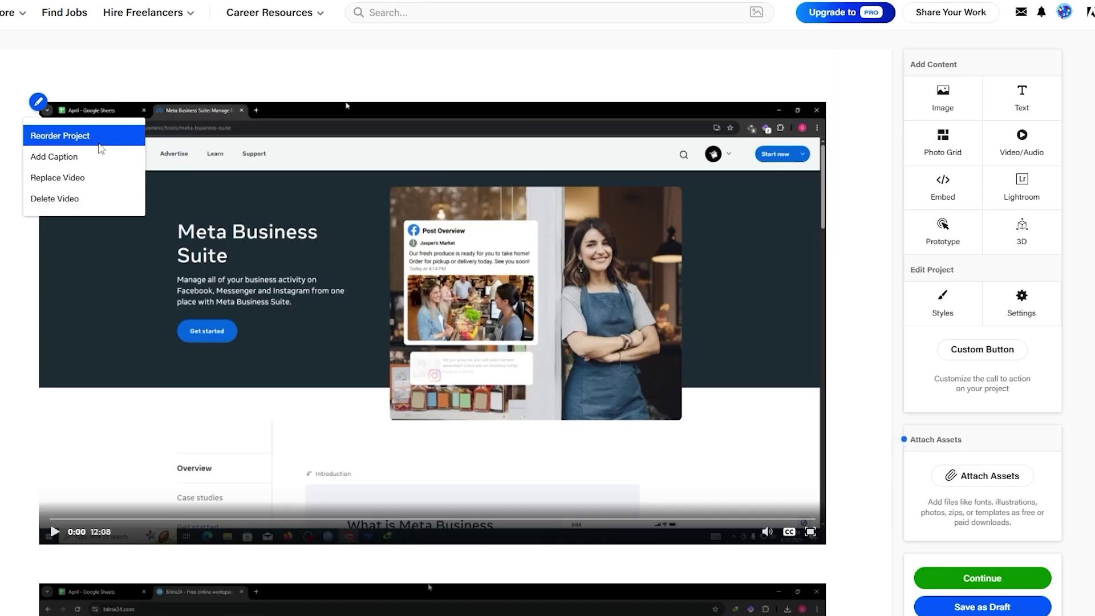
left_click(99, 144)
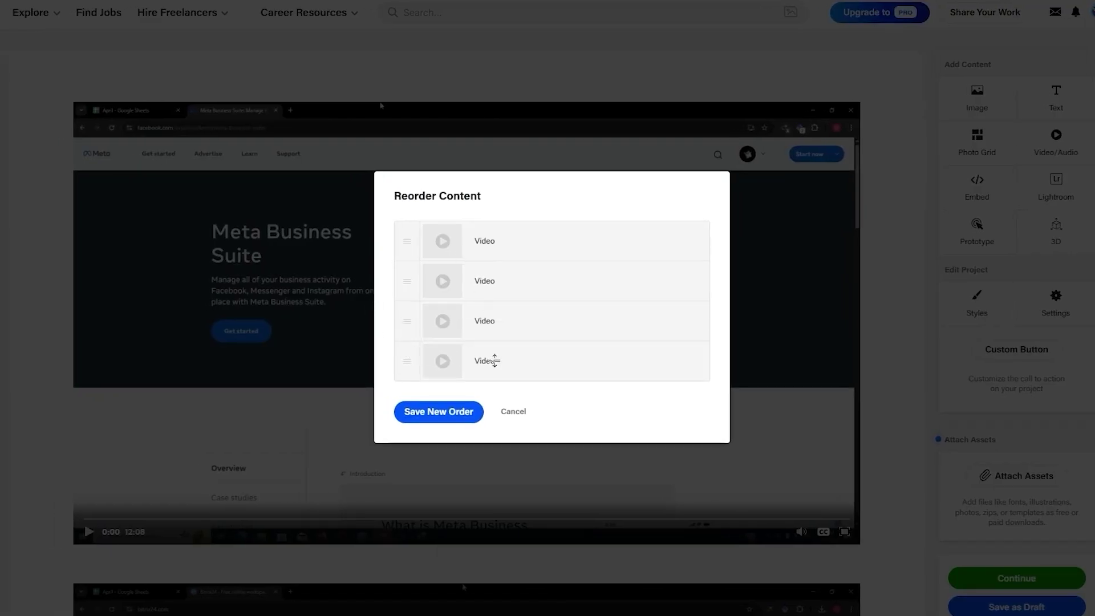
left_click(525, 413)
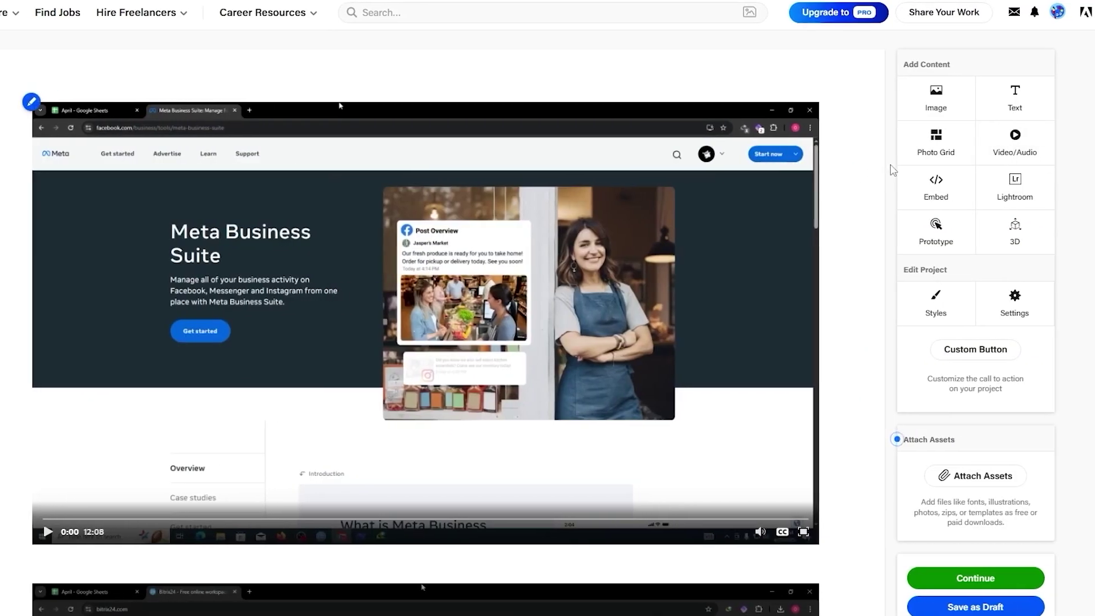
left_click(931, 147)
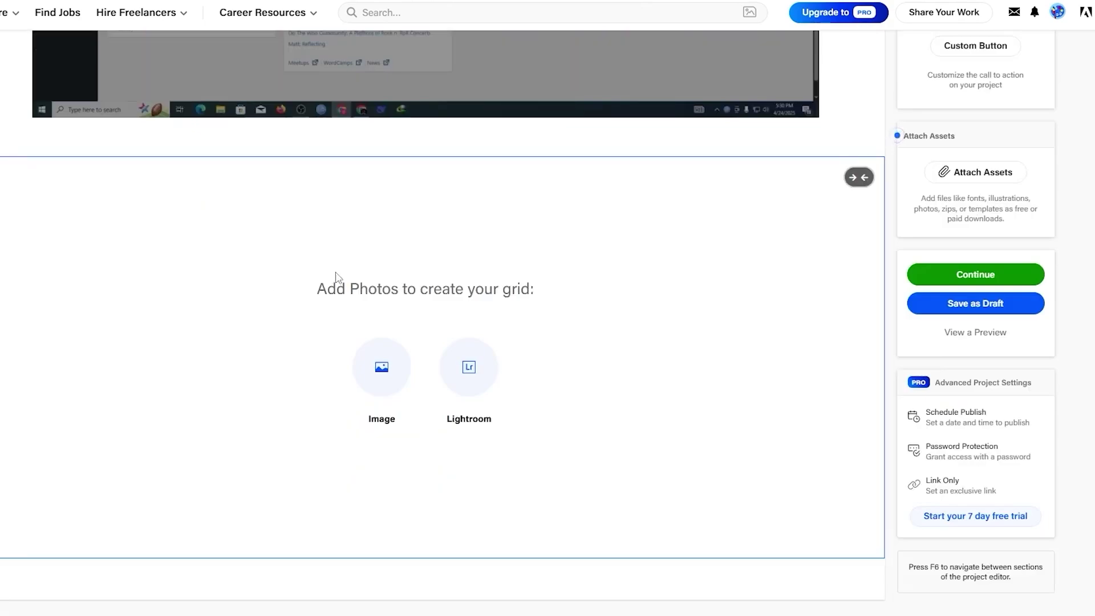
scroll(884, 265, "up", 6)
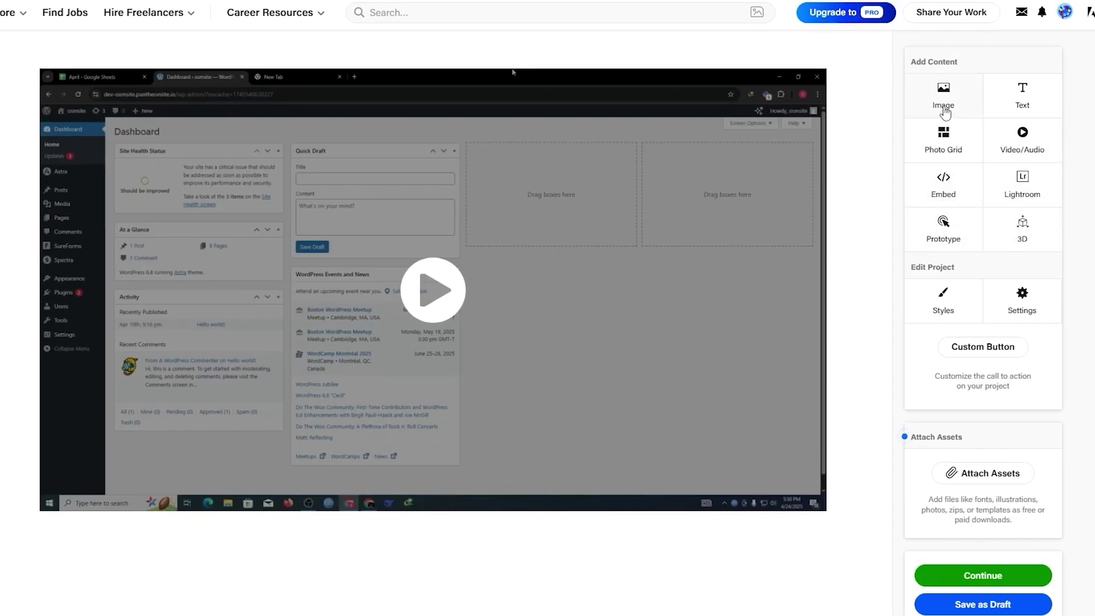
scroll(946, 333, "up", 10)
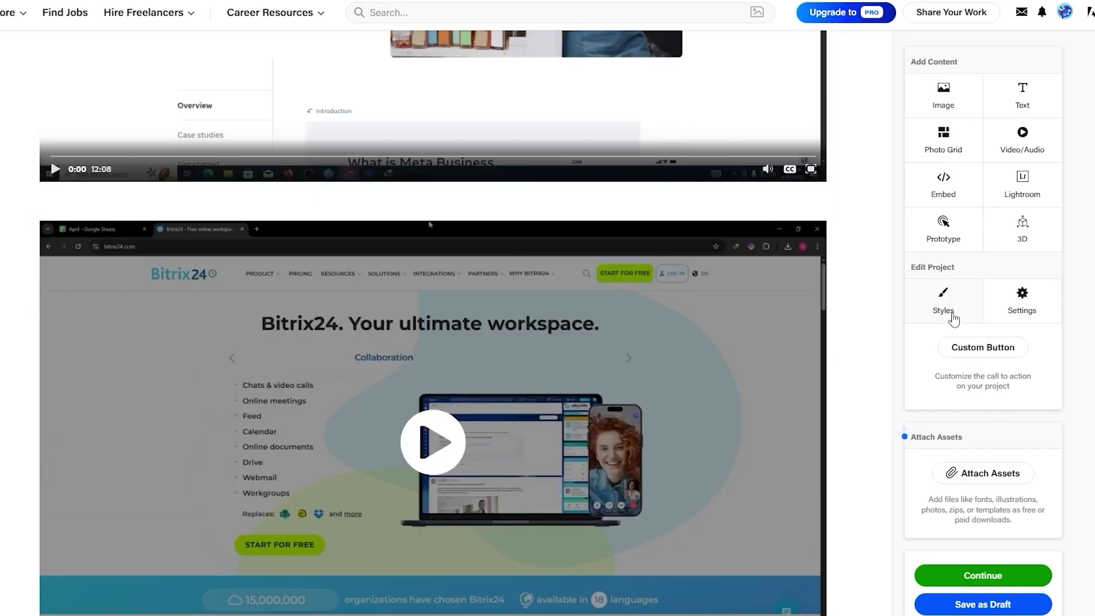
left_click(953, 316)
left_click(531, 297)
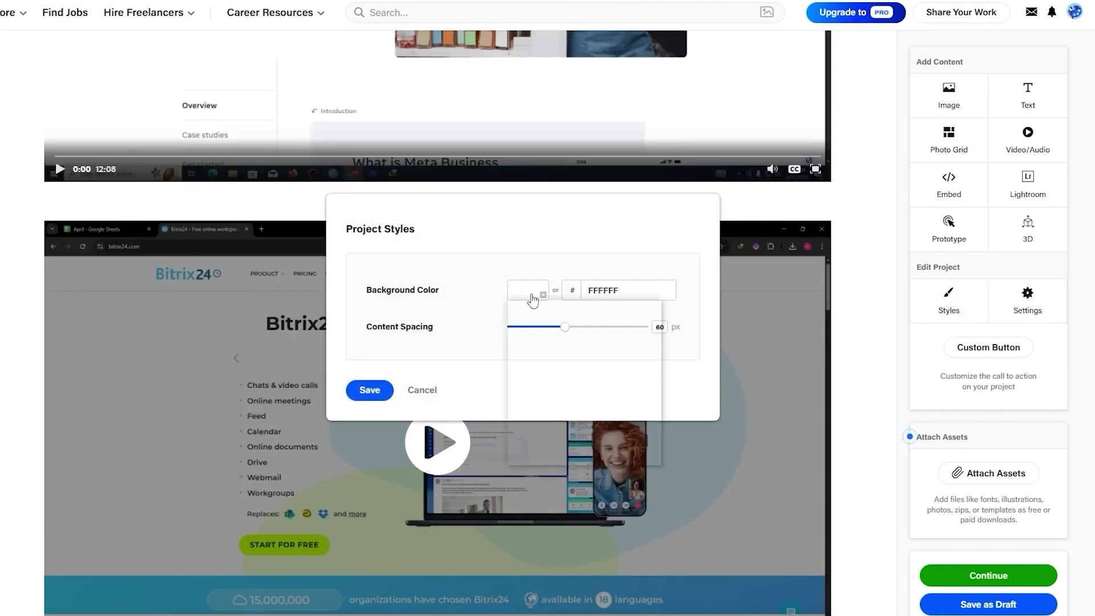
left_click(609, 291)
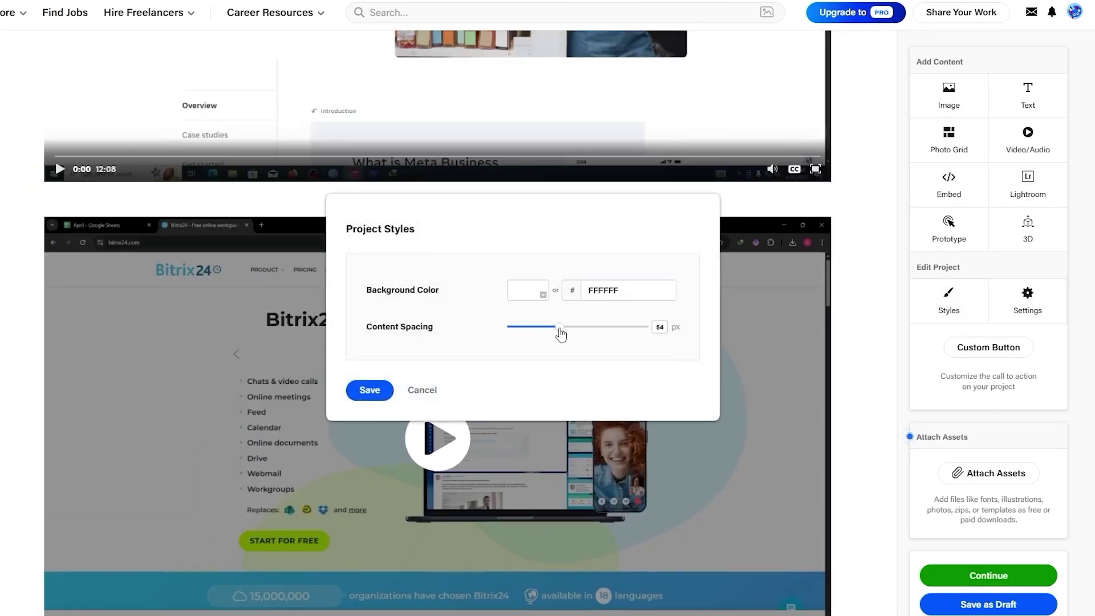
left_click_drag(531, 341, 542, 338)
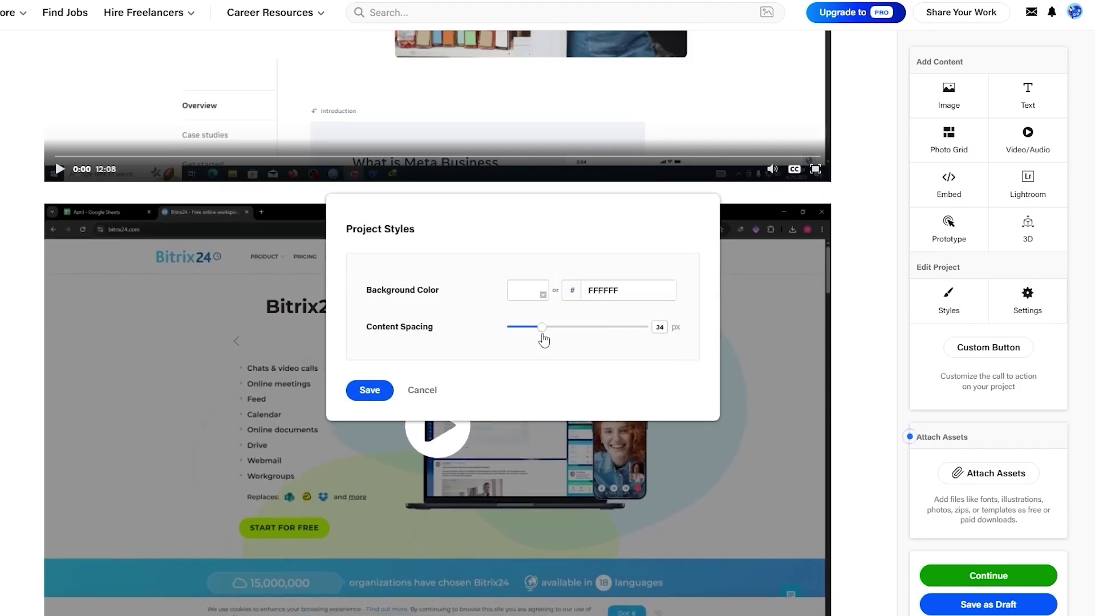
left_click(422, 390)
scroll(400, 363, "up", 6)
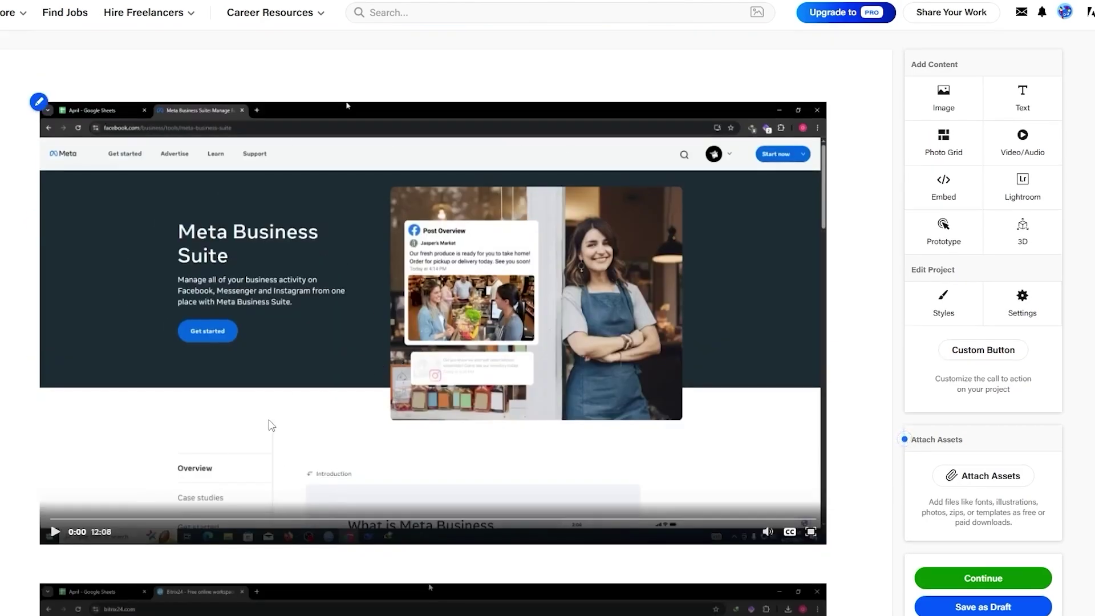
Reorder the project so the empty text block sits above all four videos, then place the cursor in it.
scroll(159, 479, "down", 15)
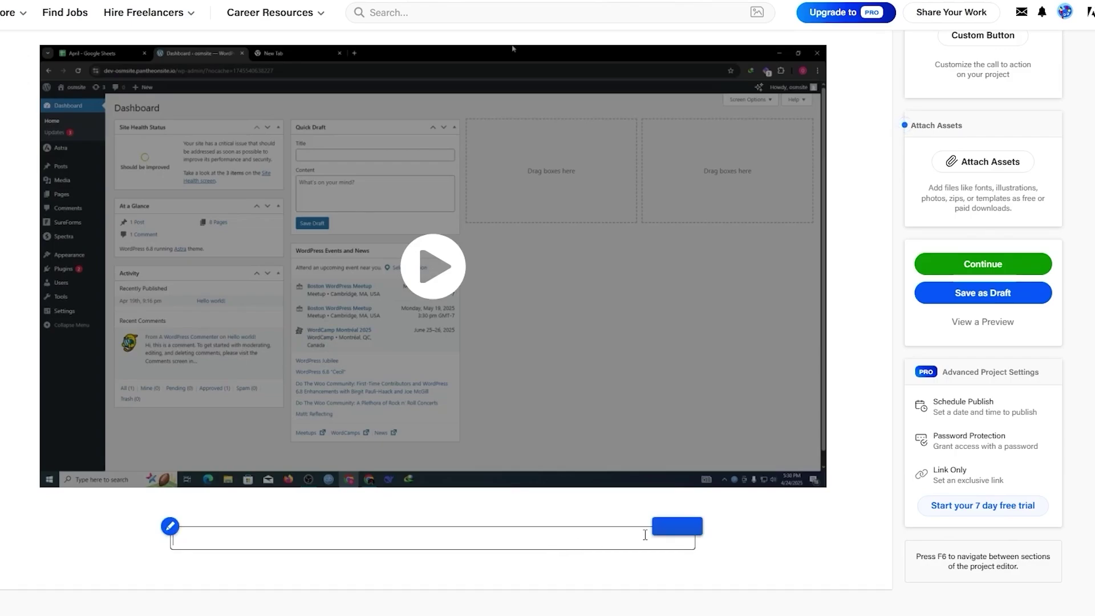
left_click(177, 537)
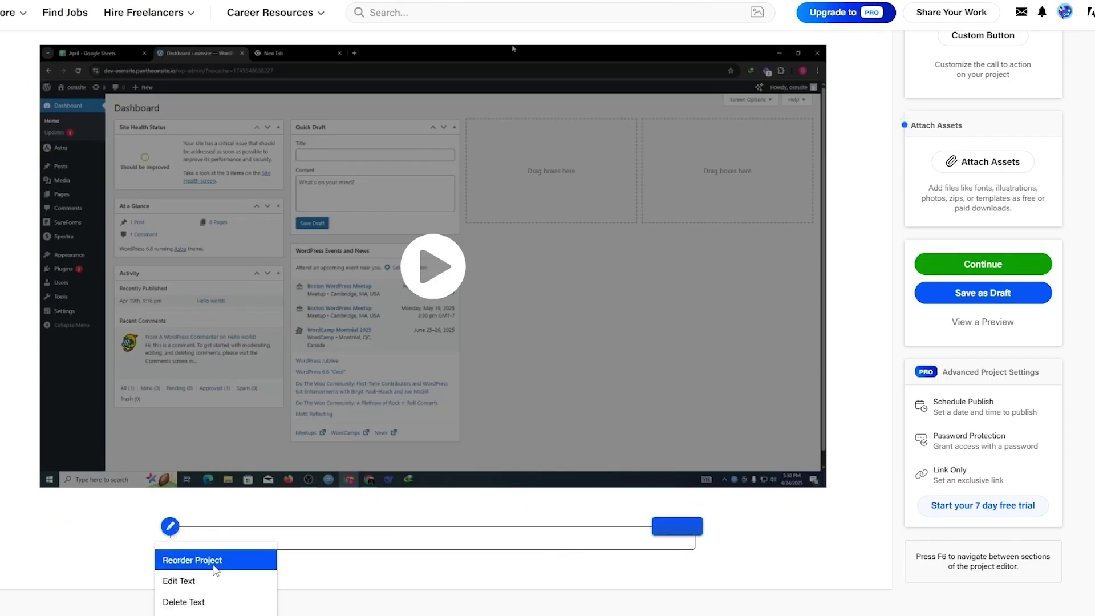
left_click(196, 560)
left_click_drag(370, 388, 373, 206)
left_click(426, 440)
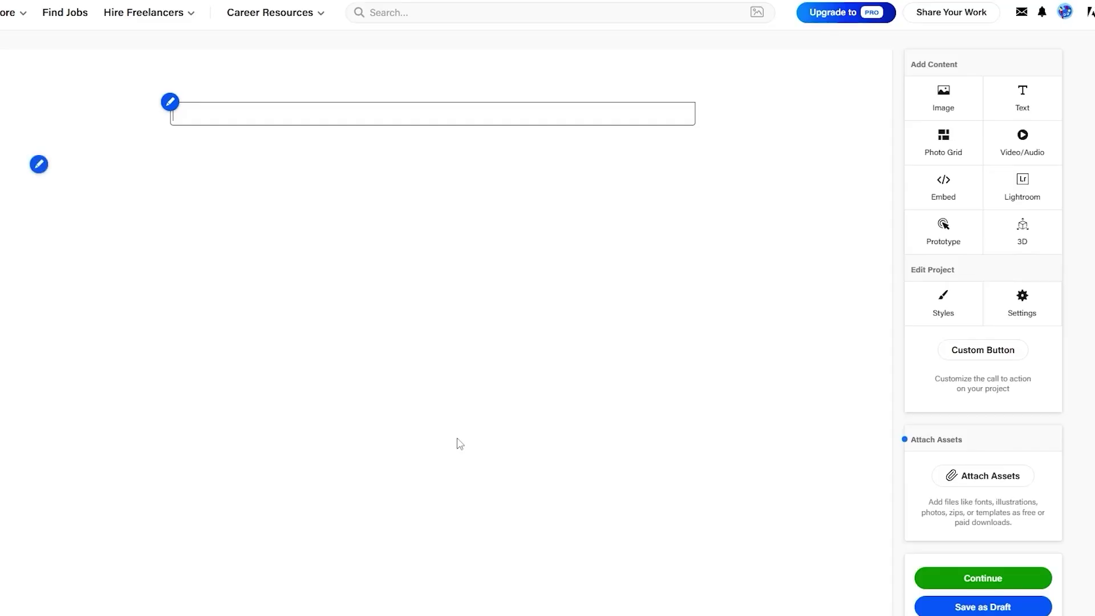
left_click(299, 112)
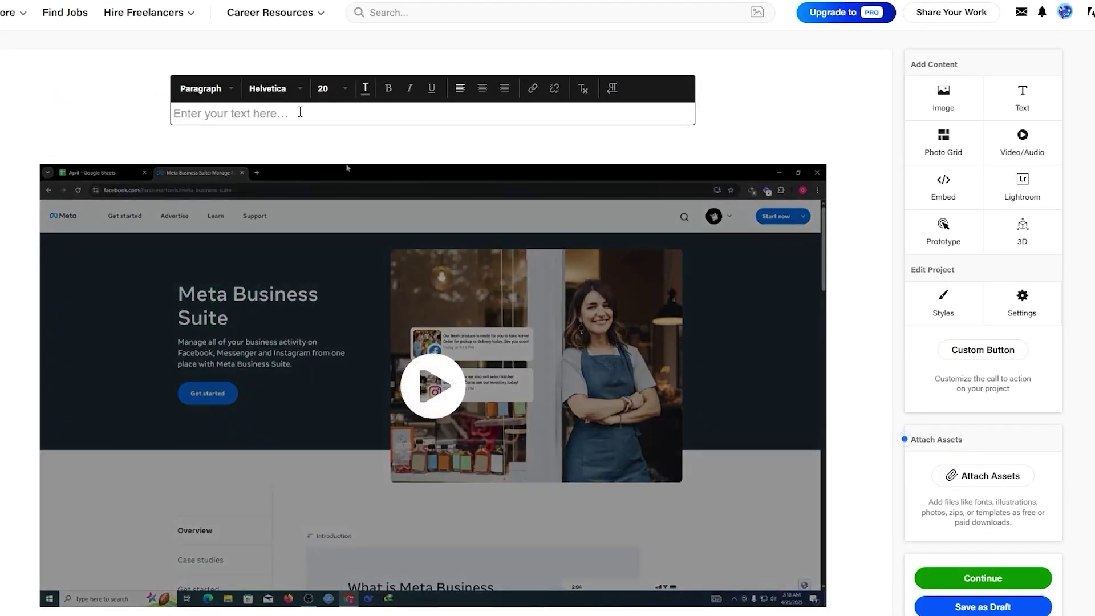
Paste 'How To Videos' into the text block, centred and bold at size 30.
type("How To Videos")
key("ctrl+a")
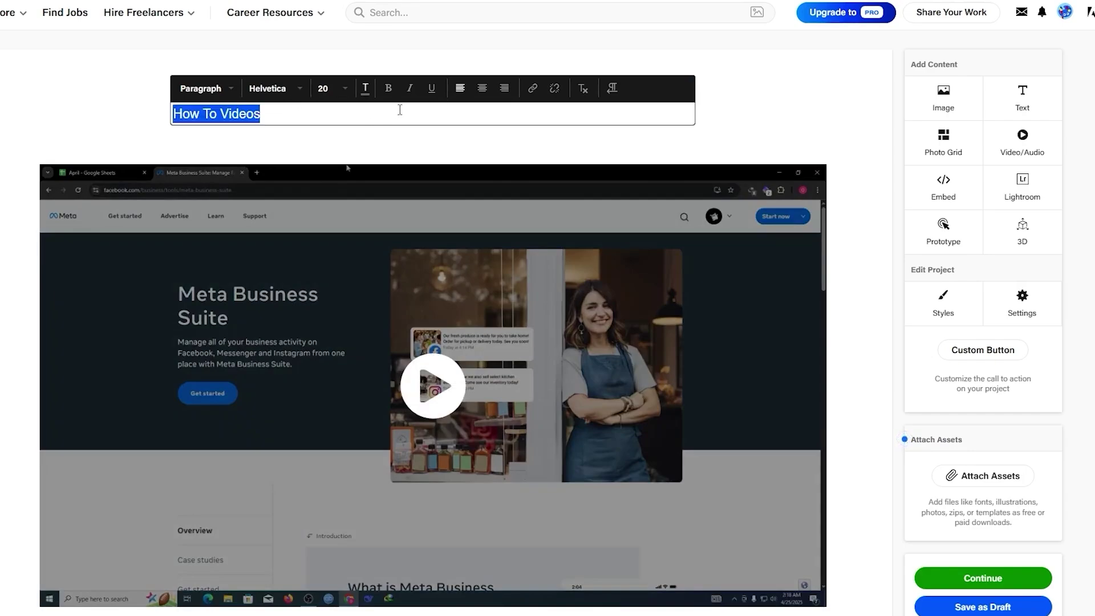
left_click(482, 88)
left_click(388, 88)
left_click(346, 91)
scroll(365, 223, "down", 4)
scroll(368, 230, "down", 1)
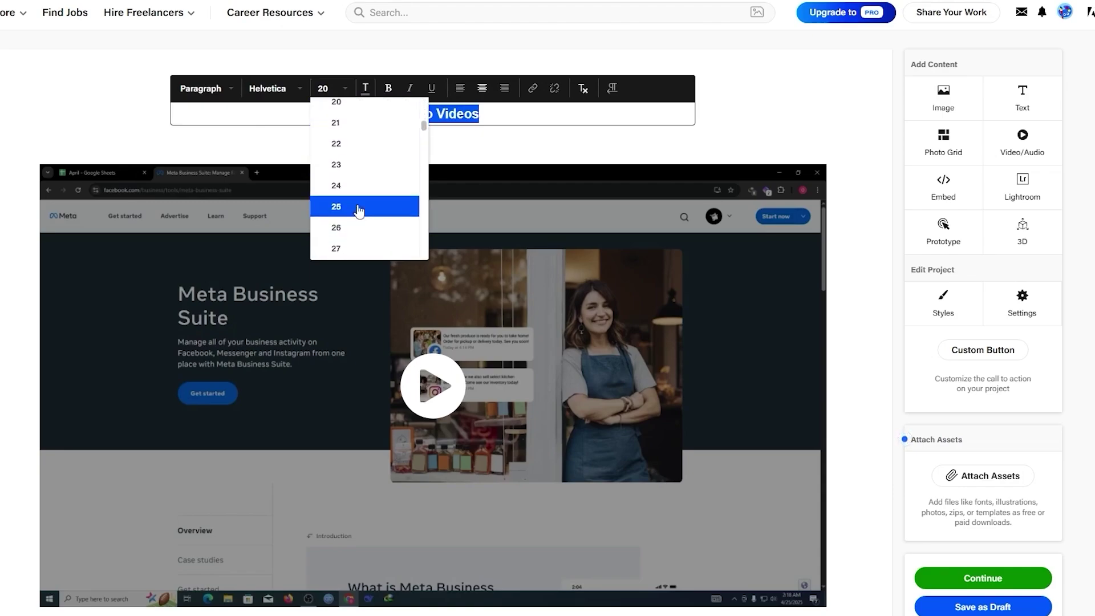
left_click(359, 194)
left_click(338, 91)
scroll(362, 207, "down", 3)
left_click(354, 179)
left_click(741, 98)
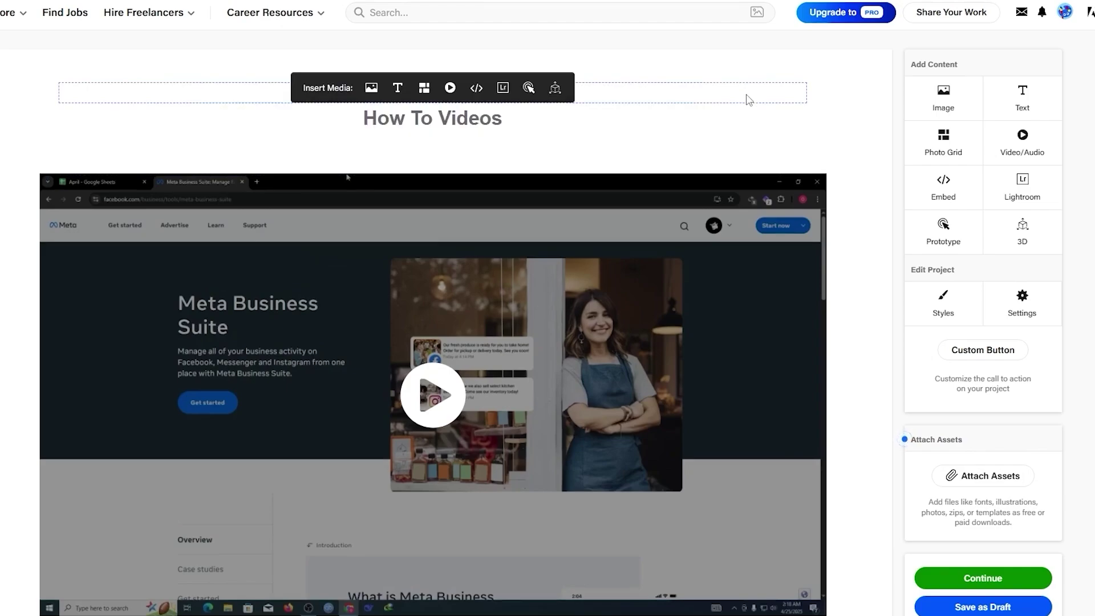
Give the heading Header style and the Arial font.
left_click(444, 124)
left_click(236, 99)
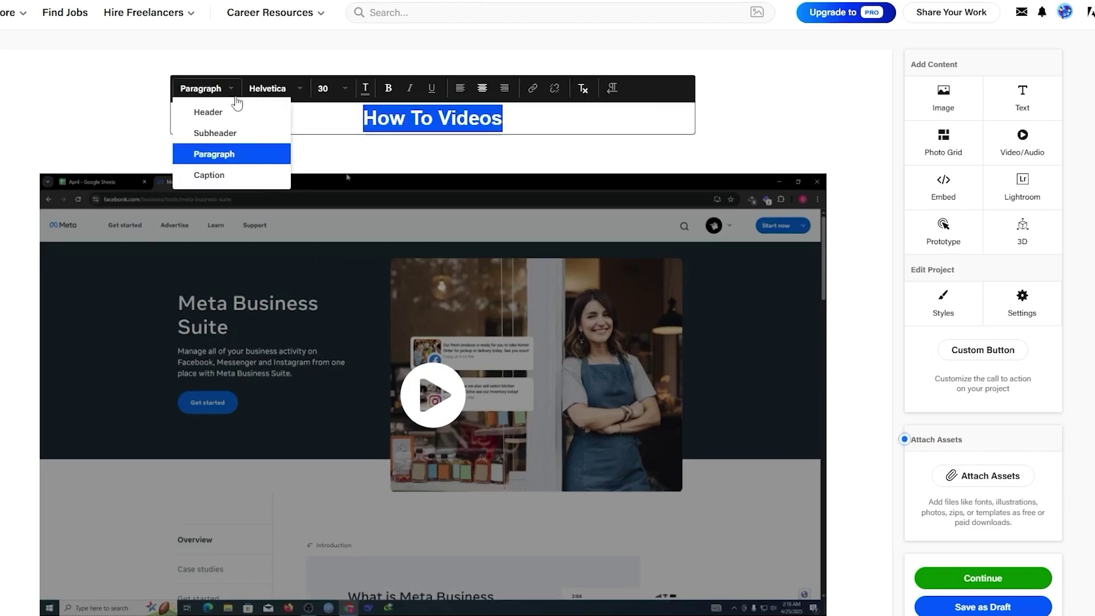
left_click(231, 110)
left_click(274, 89)
scroll(302, 188, "down", 3)
scroll(298, 162, "up", 2)
scroll(303, 237, "down", 5)
scroll(302, 235, "up", 8)
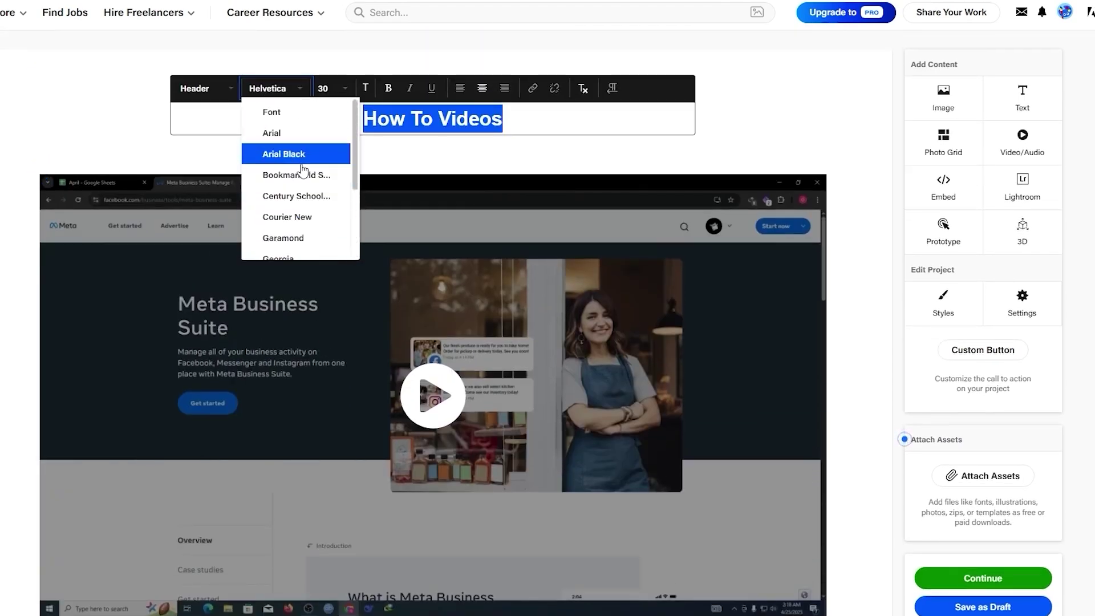
left_click(285, 133)
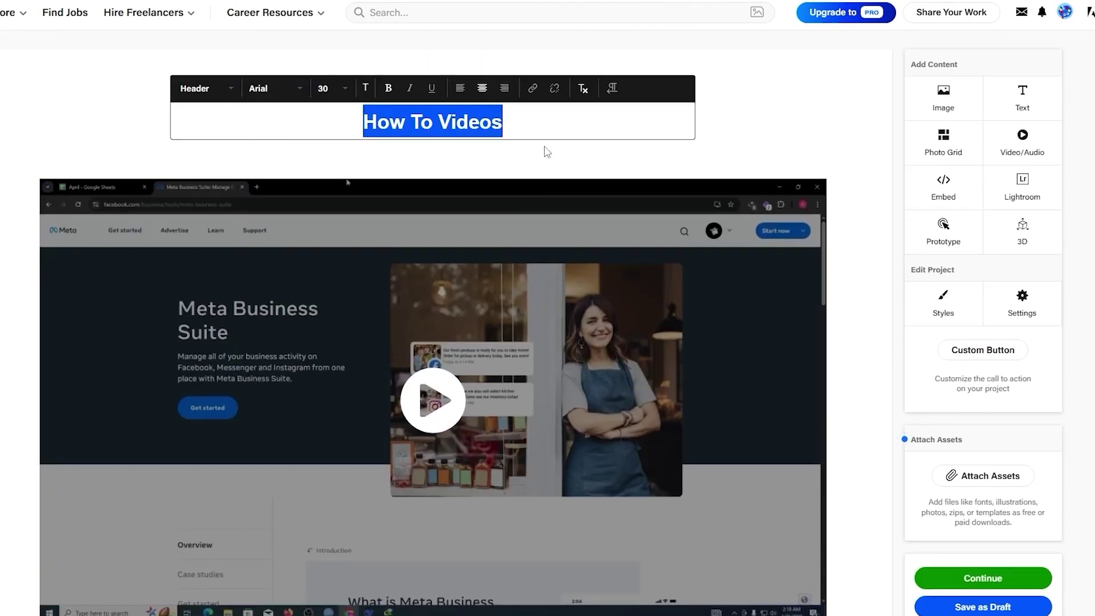
left_click(736, 125)
scroll(400, 342, "down", 10)
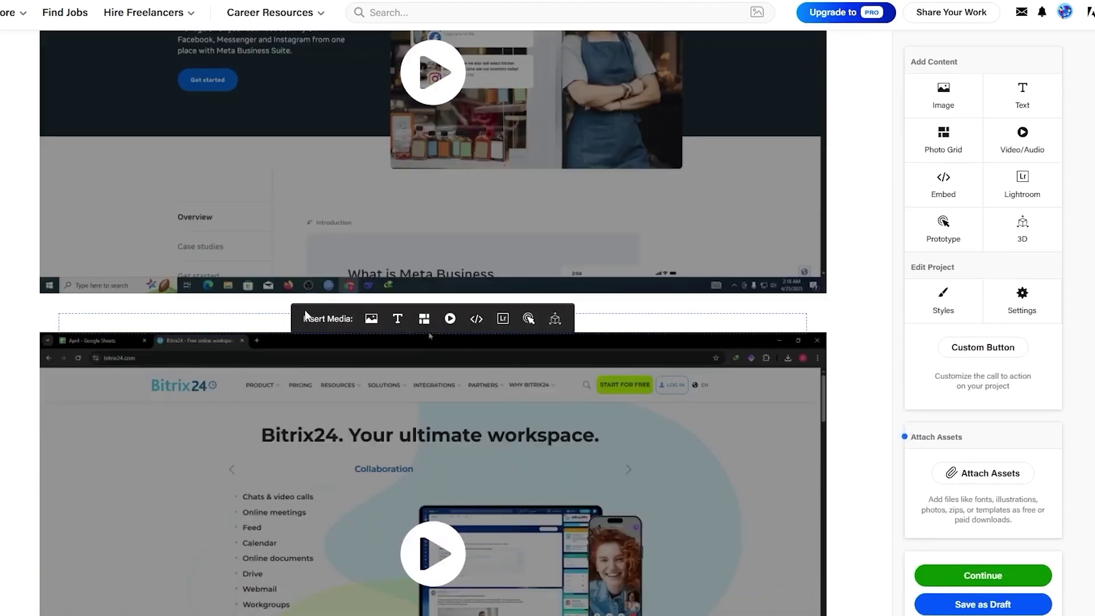
Delete 'CRM' from the Bitrix24 caption and set it to Caption style, Arial, size 18.
left_click(111, 494)
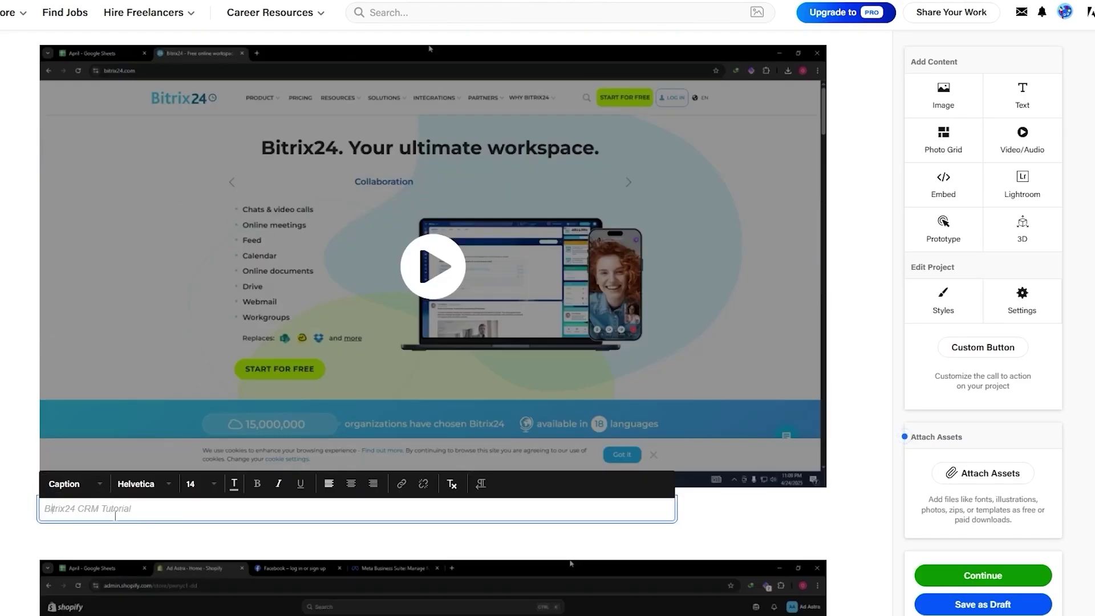
left_click_drag(76, 509, 101, 512)
key("BackSpace")
left_click(73, 484)
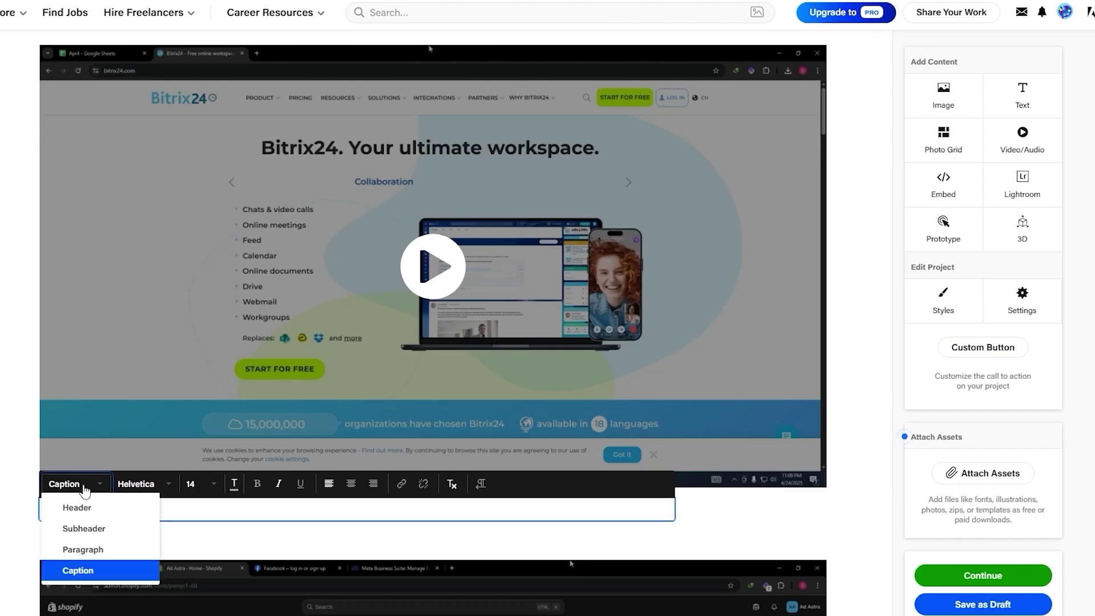
left_click(101, 530)
left_click(90, 491)
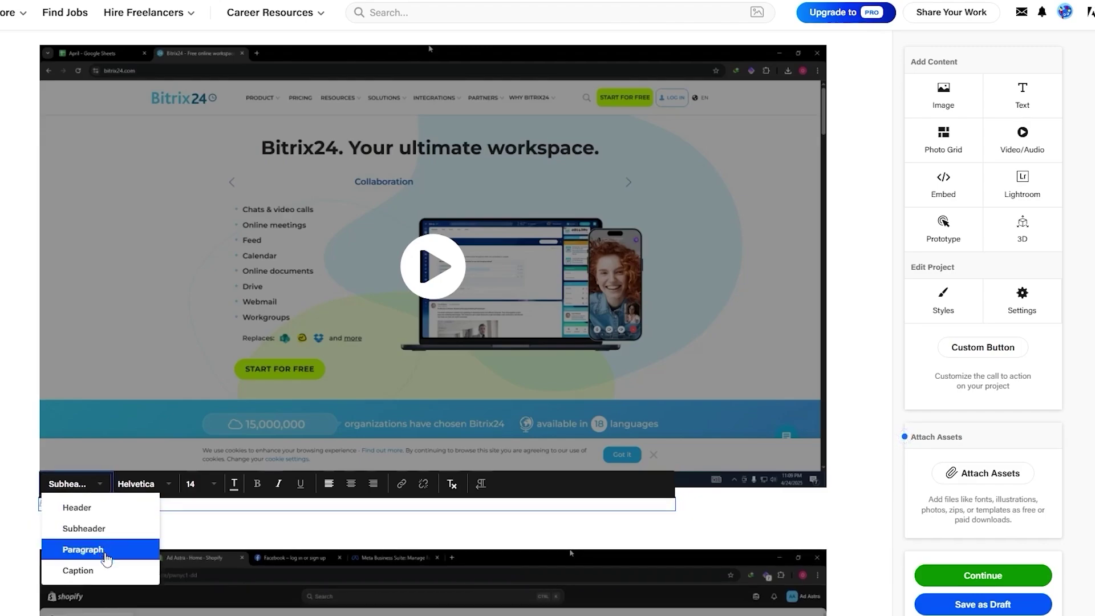
left_click(91, 571)
left_click(168, 486)
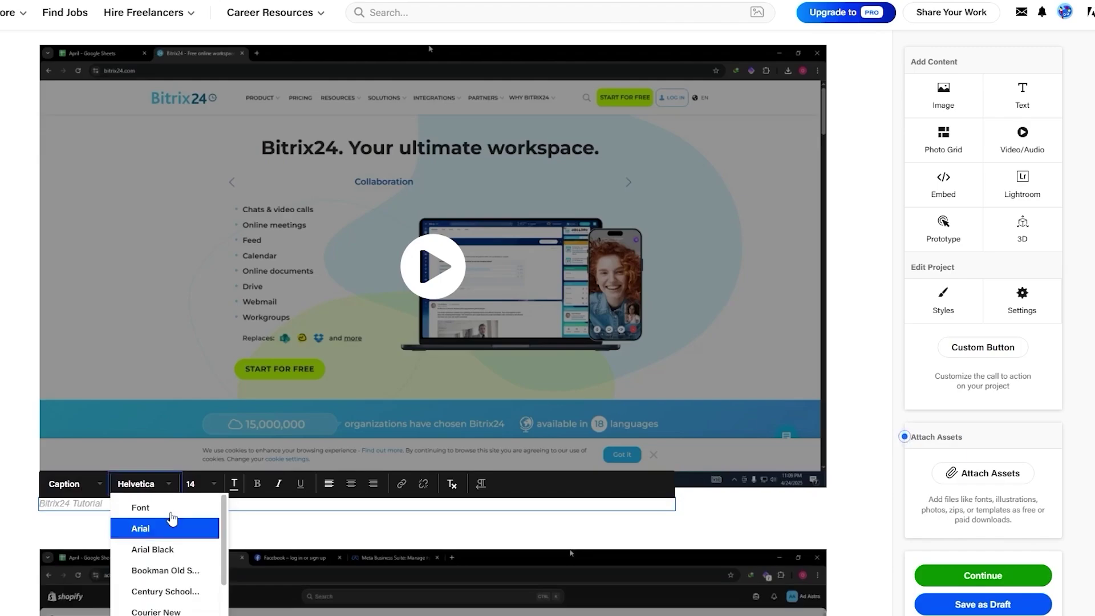
left_click(161, 529)
left_click(201, 484)
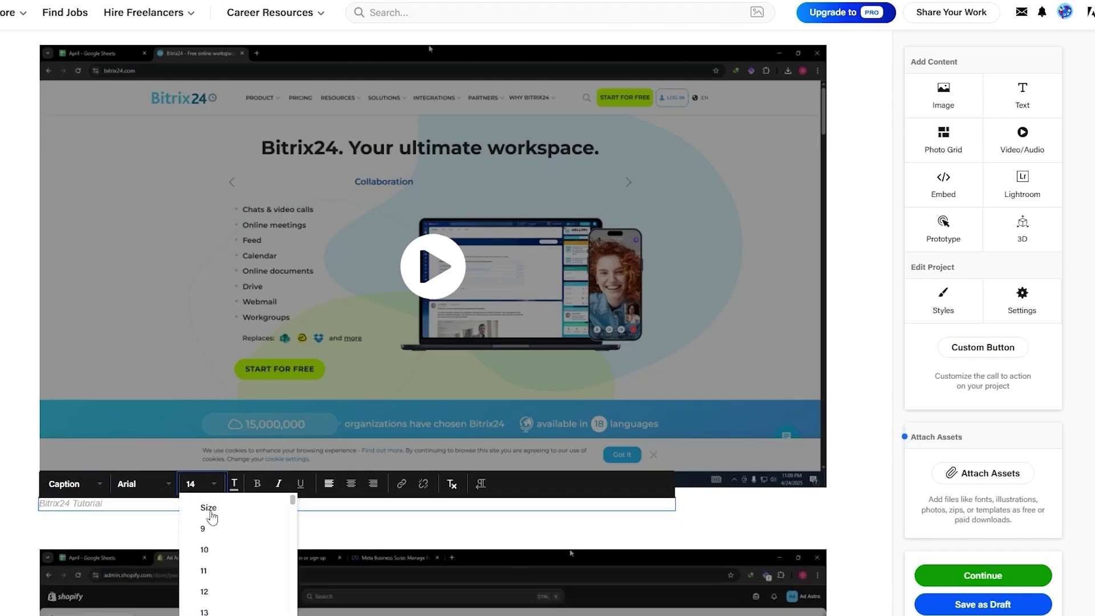
scroll(213, 593, "down", 3)
left_click(223, 588)
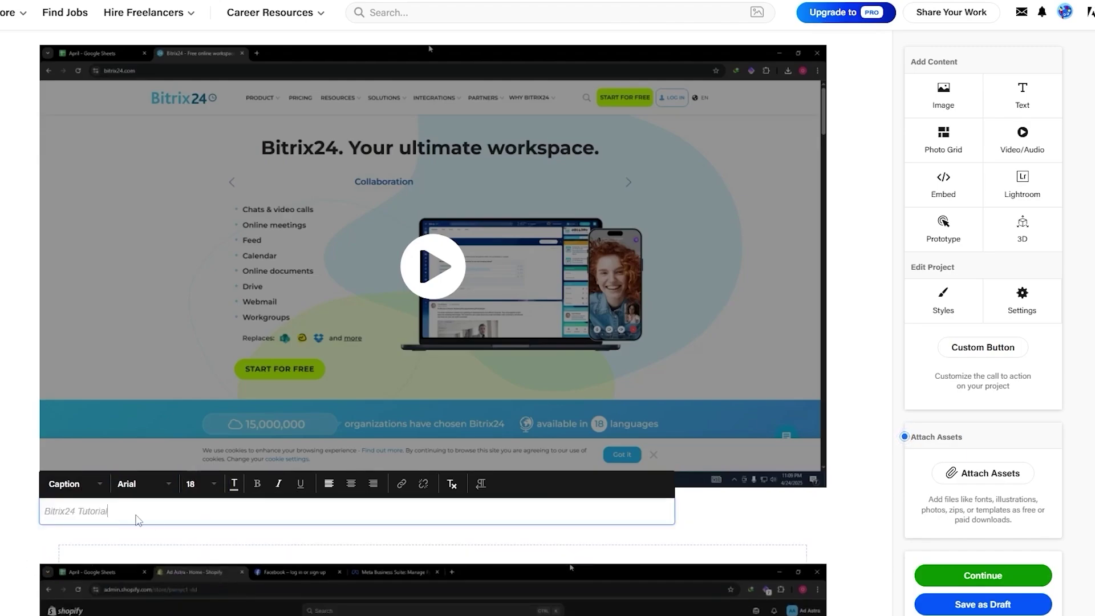
left_click(24, 508)
Make the entire 'Bitrix24 Tutorial' caption bold.
scroll(73, 525, "up", 5)
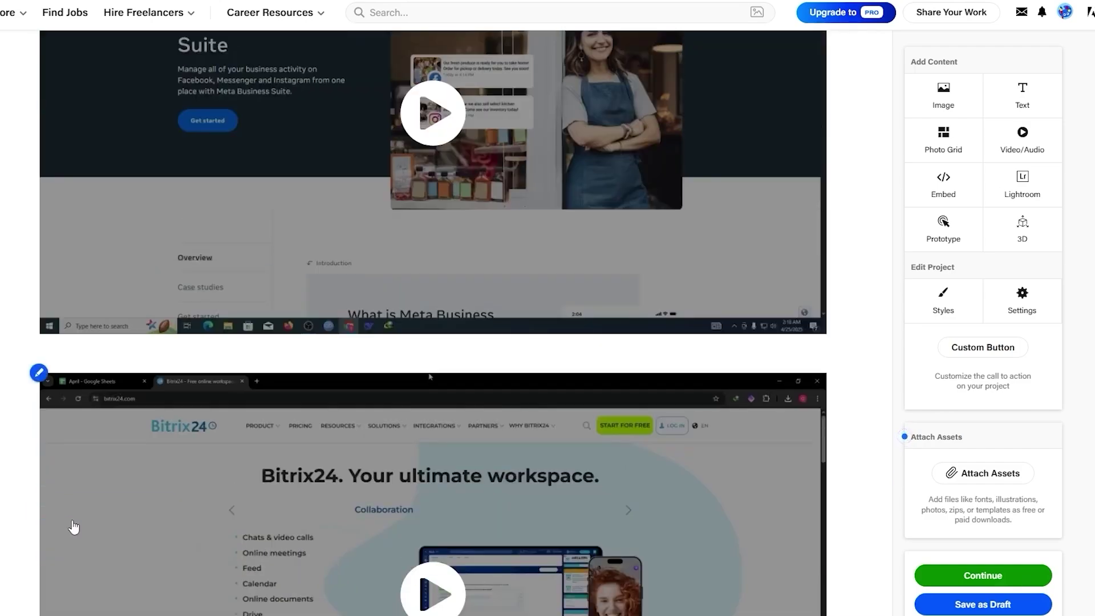
scroll(342, 542, "down", 4)
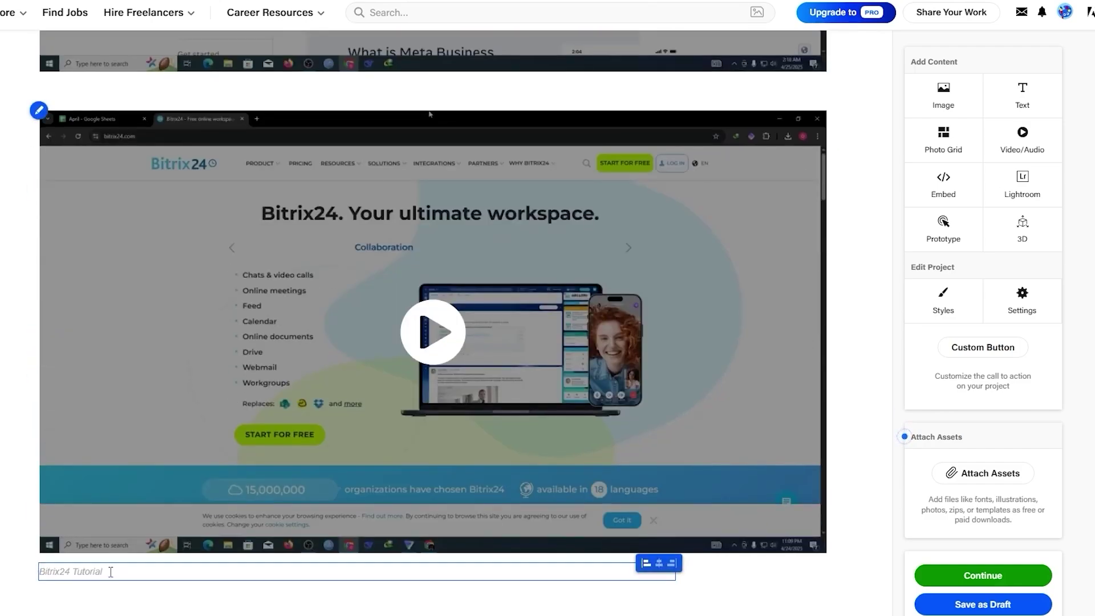
left_click(65, 577)
key("Escape")
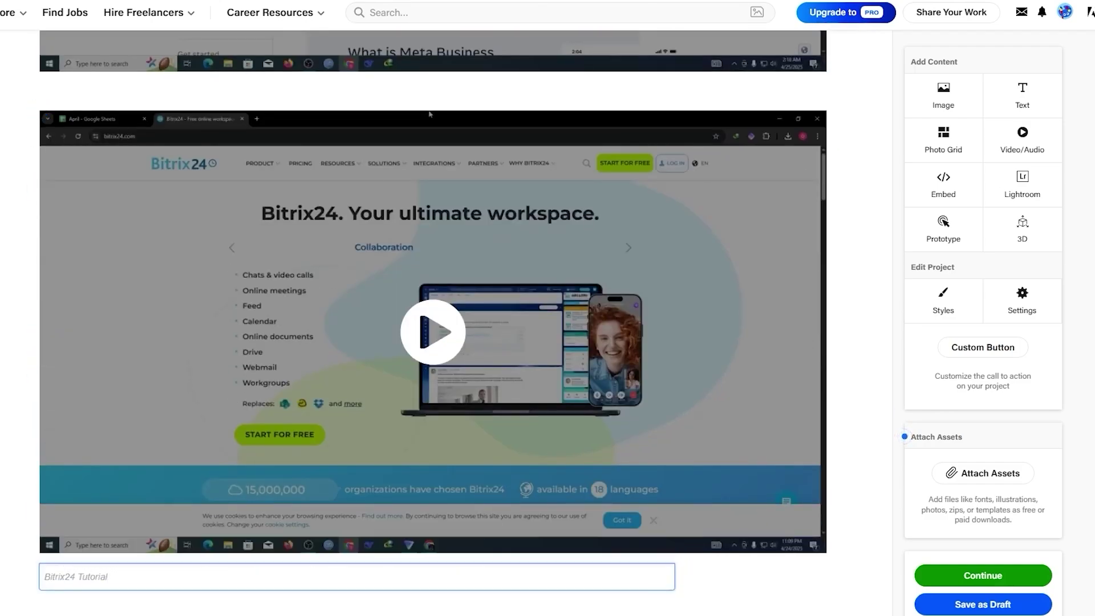
scroll(392, 559, "down", 5)
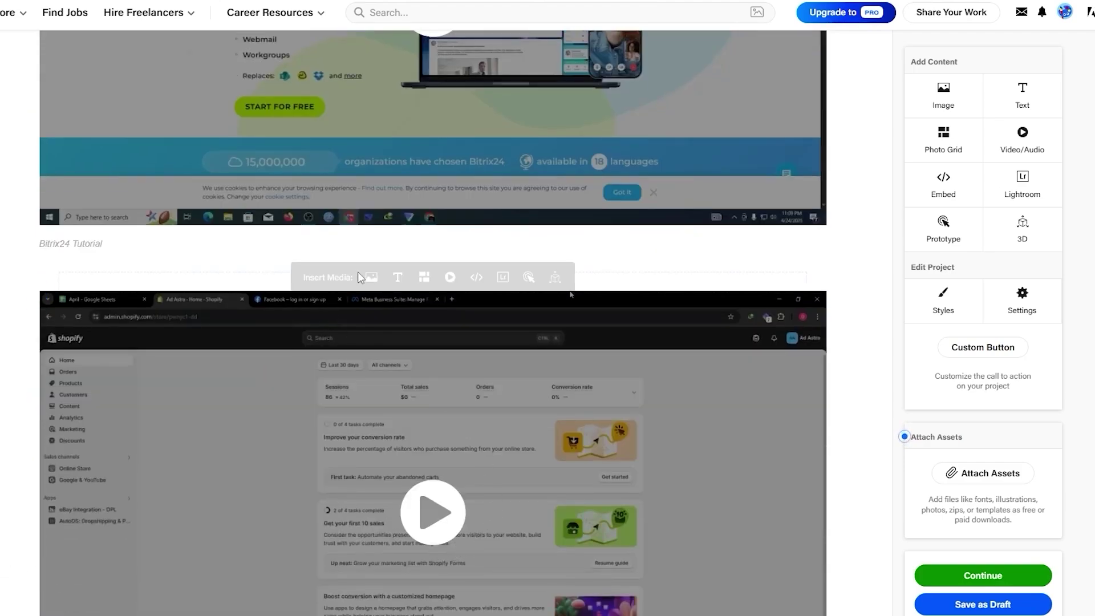
mouse_move(248, 292)
left_click(251, 245)
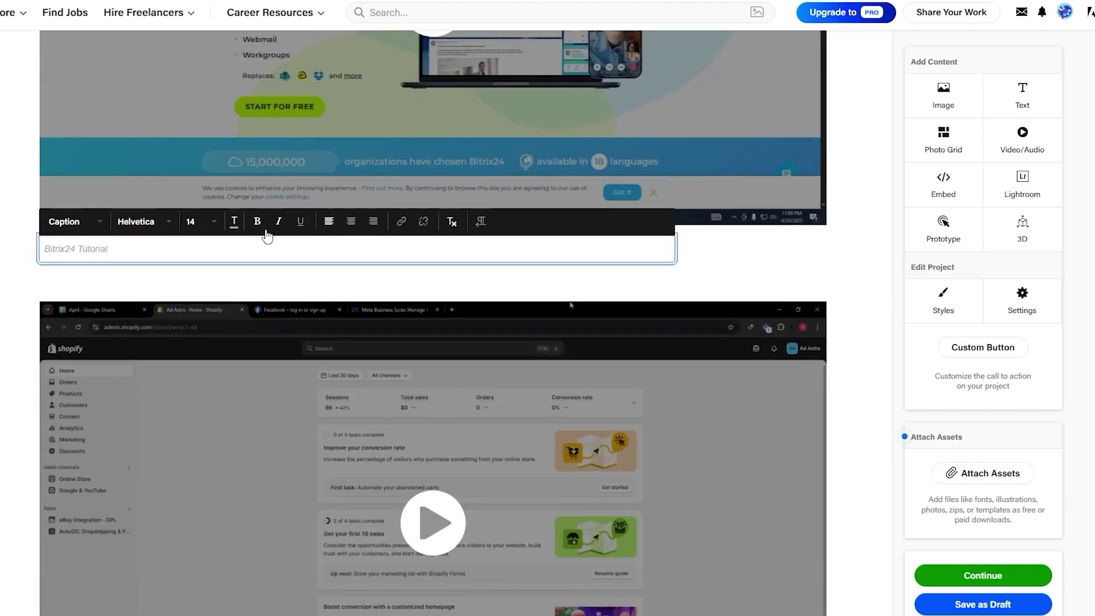
key("ctrl+a")
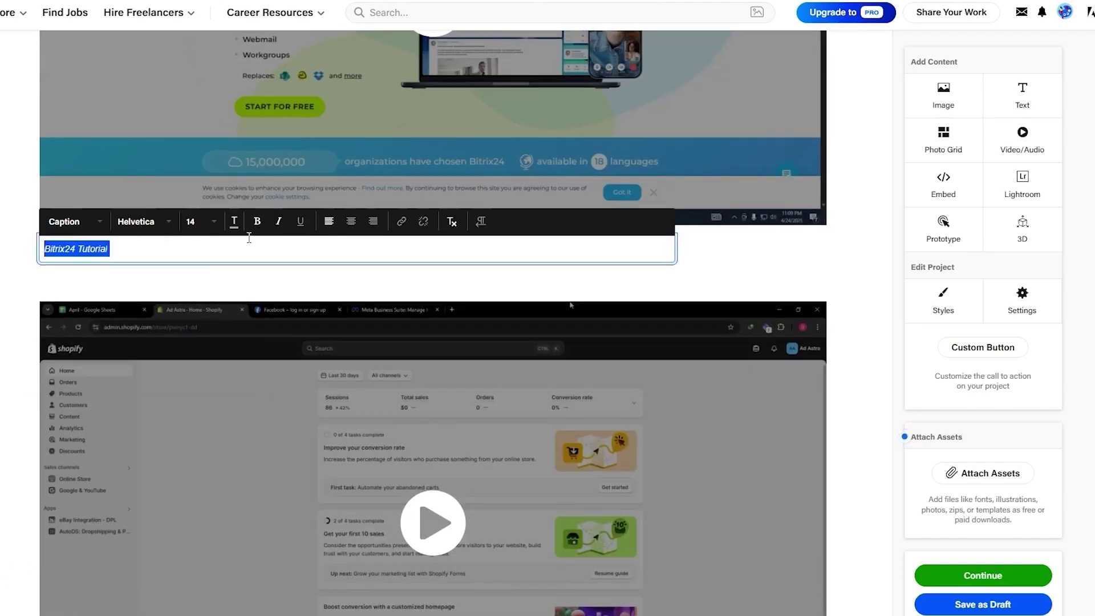
left_click(257, 222)
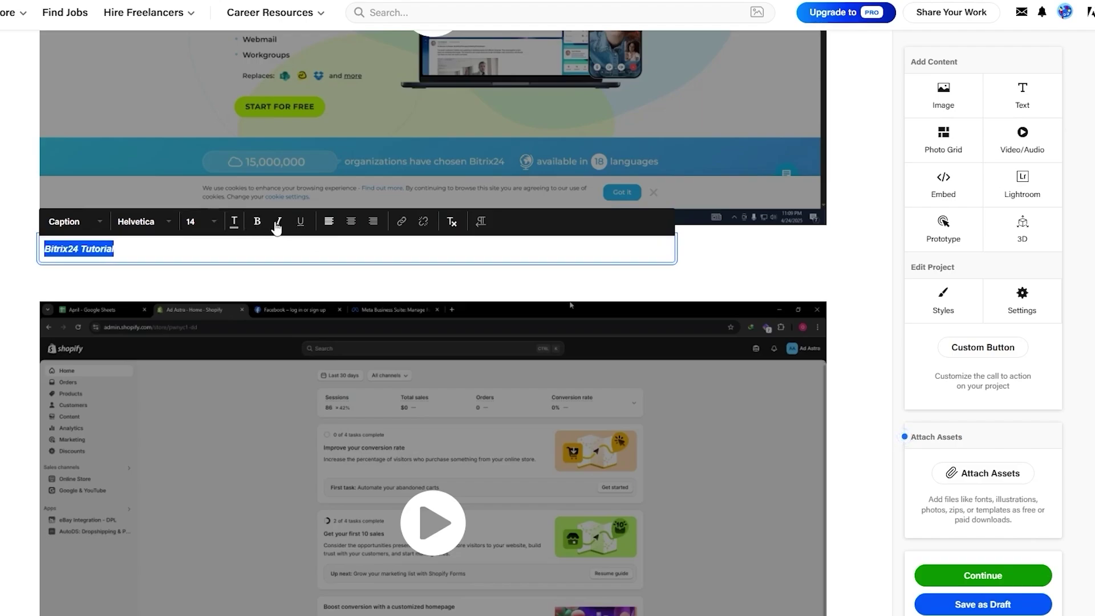
left_click(826, 251)
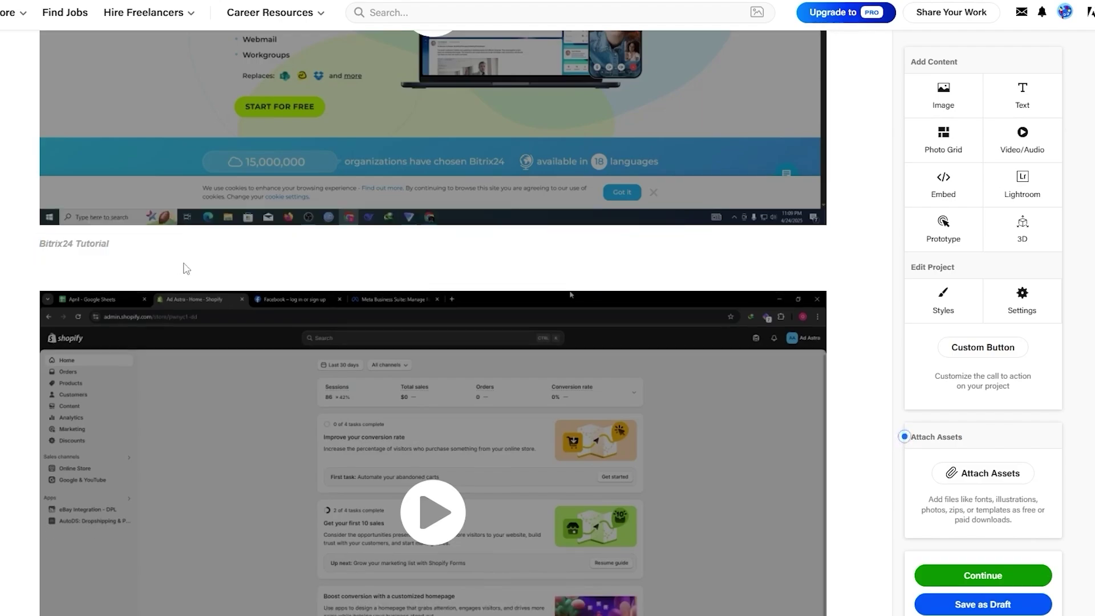
scroll(28, 264, "up", 10)
scroll(30, 264, "down", 15)
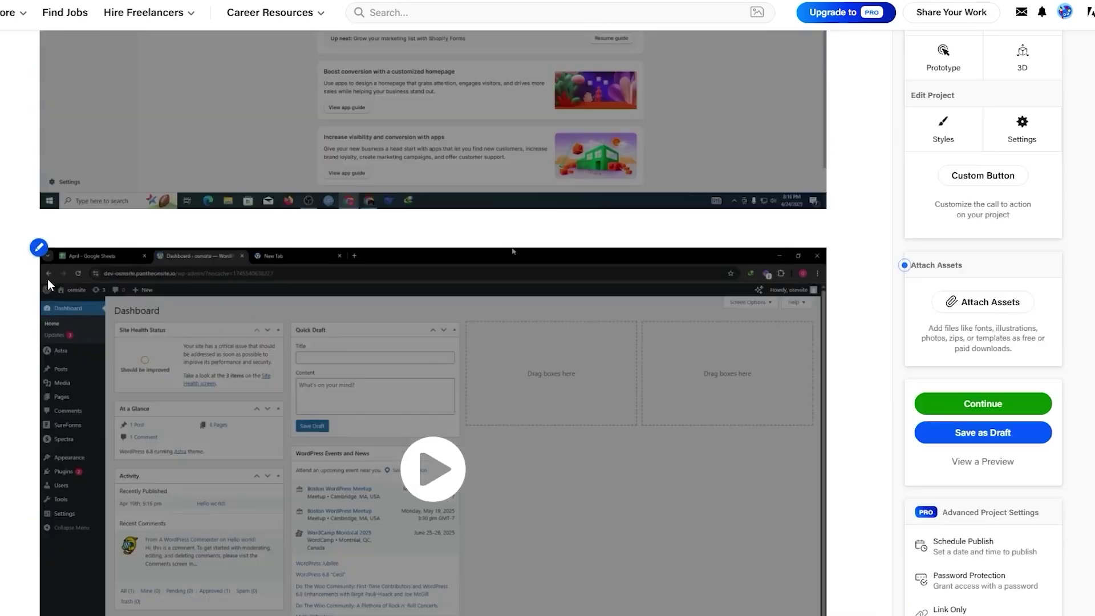
scroll(43, 278, "up", 8)
scroll(69, 296, "up", 10)
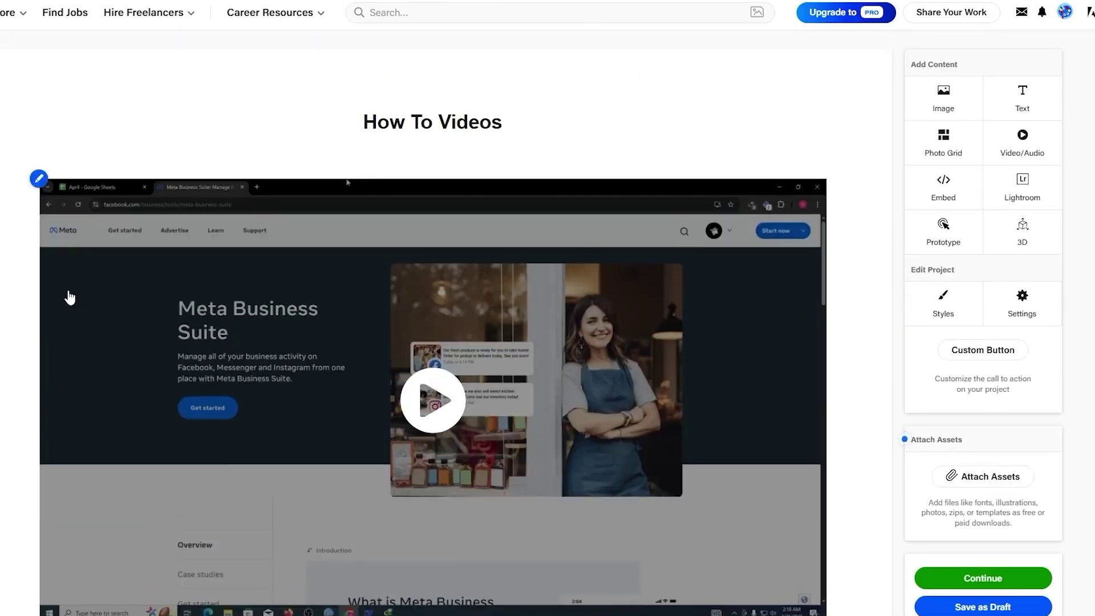
scroll(978, 454, "down", 2)
scroll(978, 454, "down", 1)
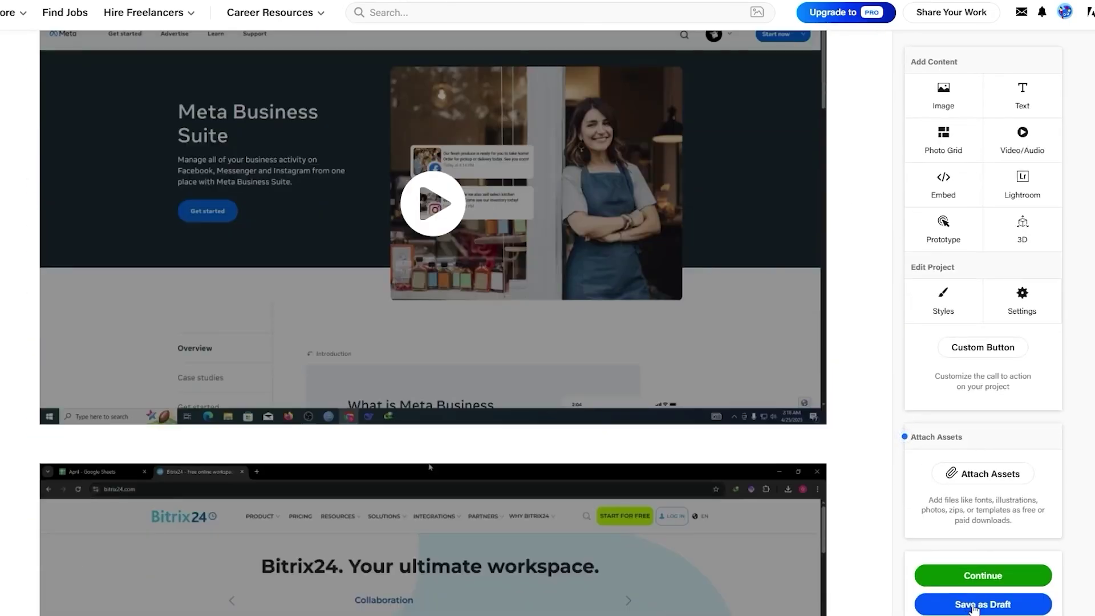
left_click(995, 577)
left_click_drag(260, 97, 279, 102)
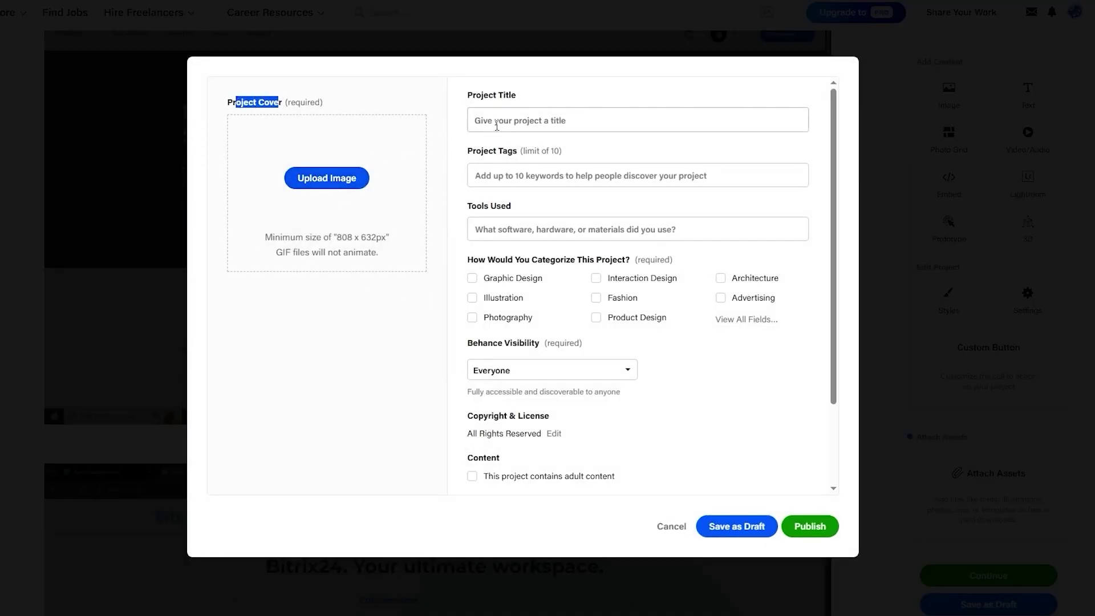
left_click_drag(468, 95, 516, 95)
left_click(513, 119)
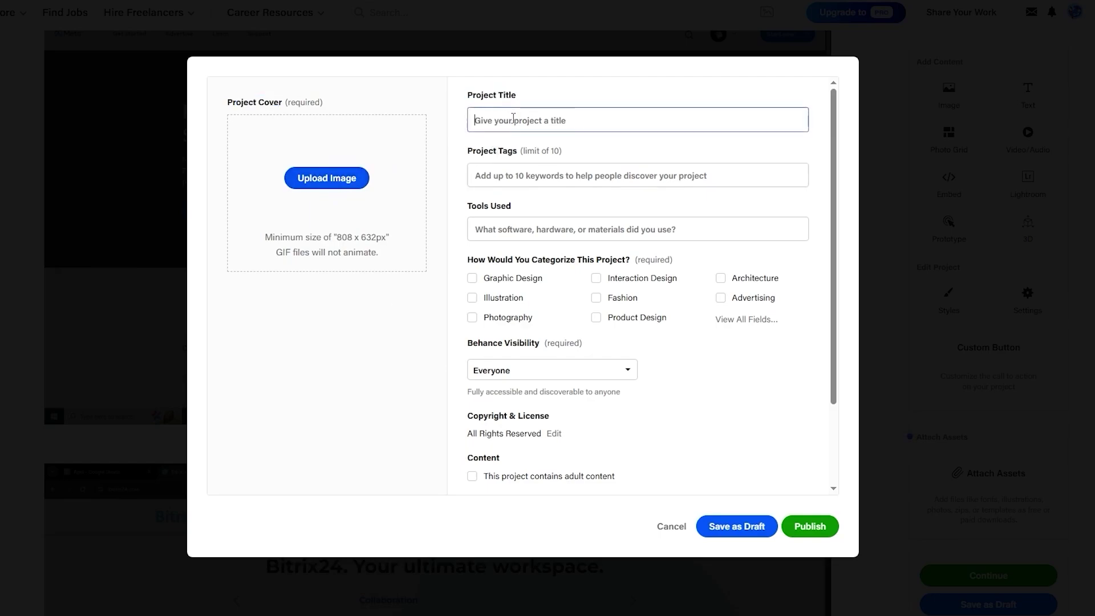
type("How To Videos")
left_click(494, 173)
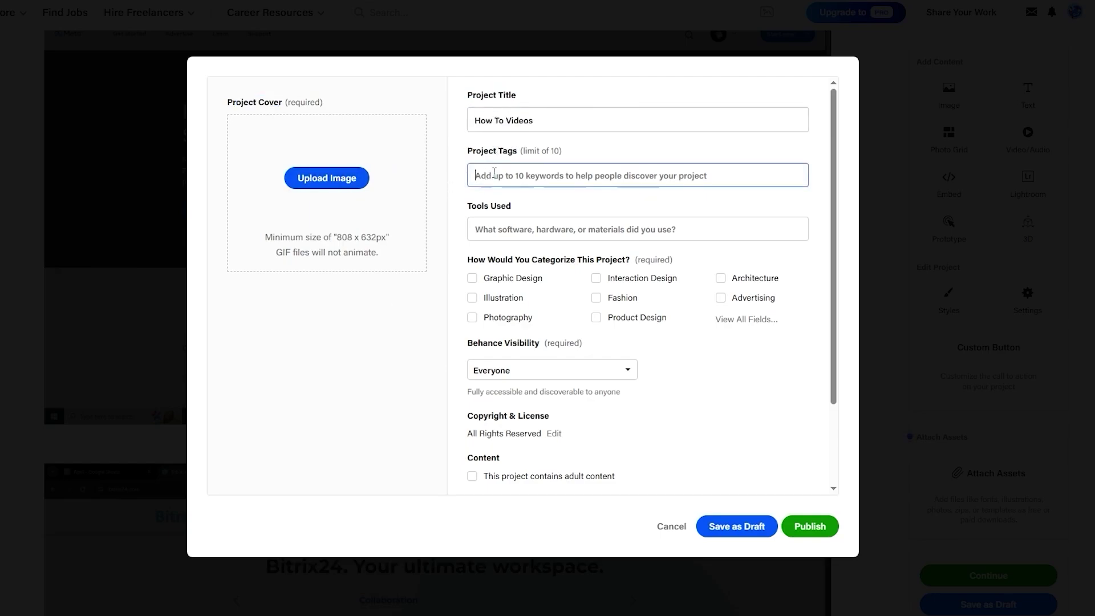
type("VOICE OVER, EXPLAINER VIDEOS, HOW TO, SCREEN CASTING, SCREEN RECODER")
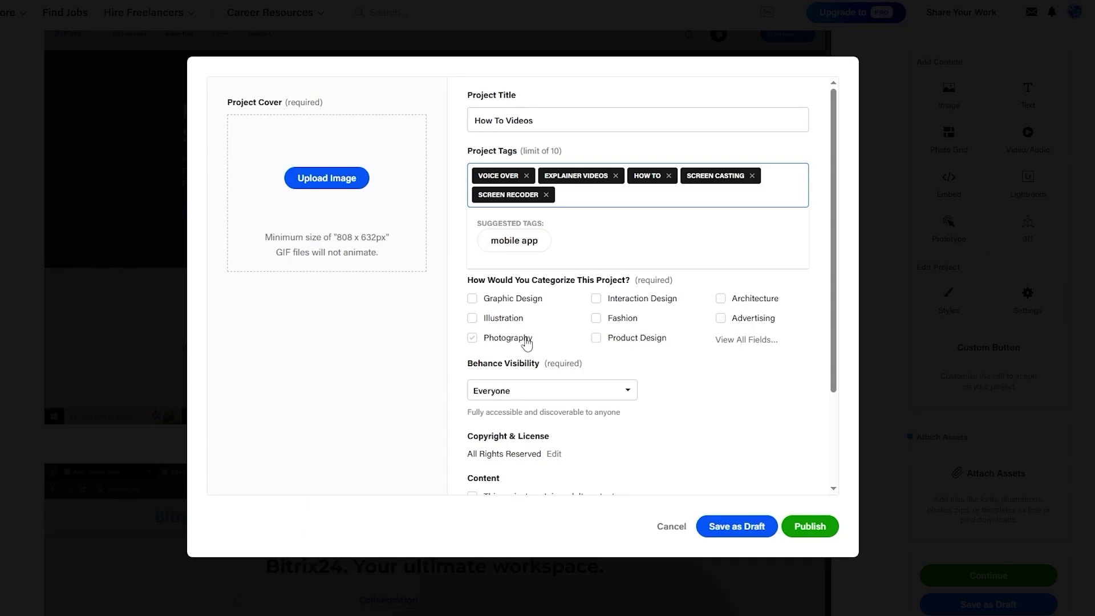
scroll(370, 340, "down", 2)
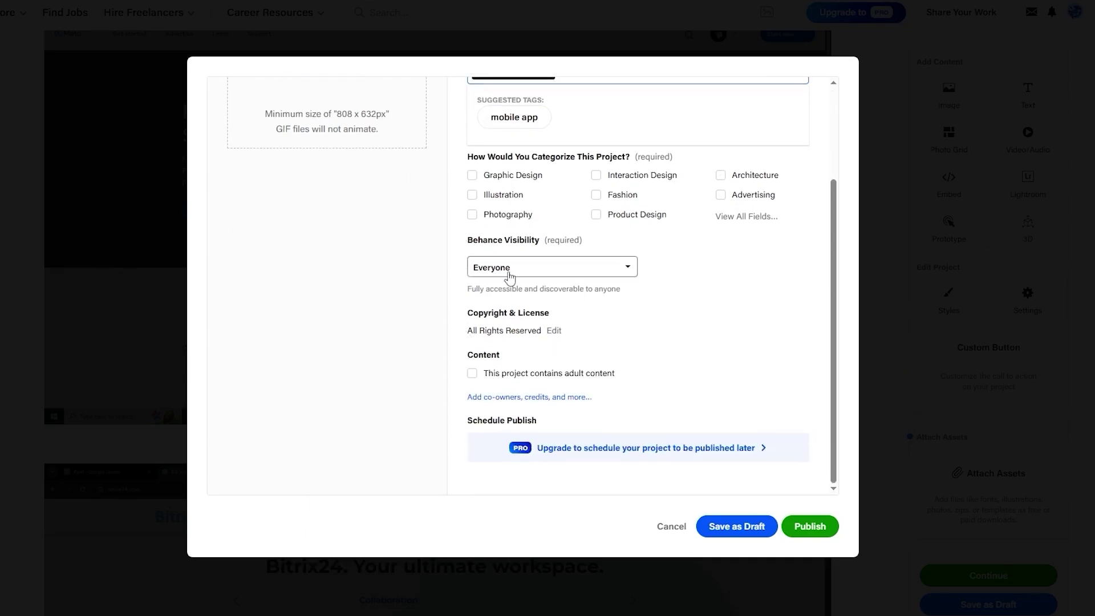
left_click(509, 277)
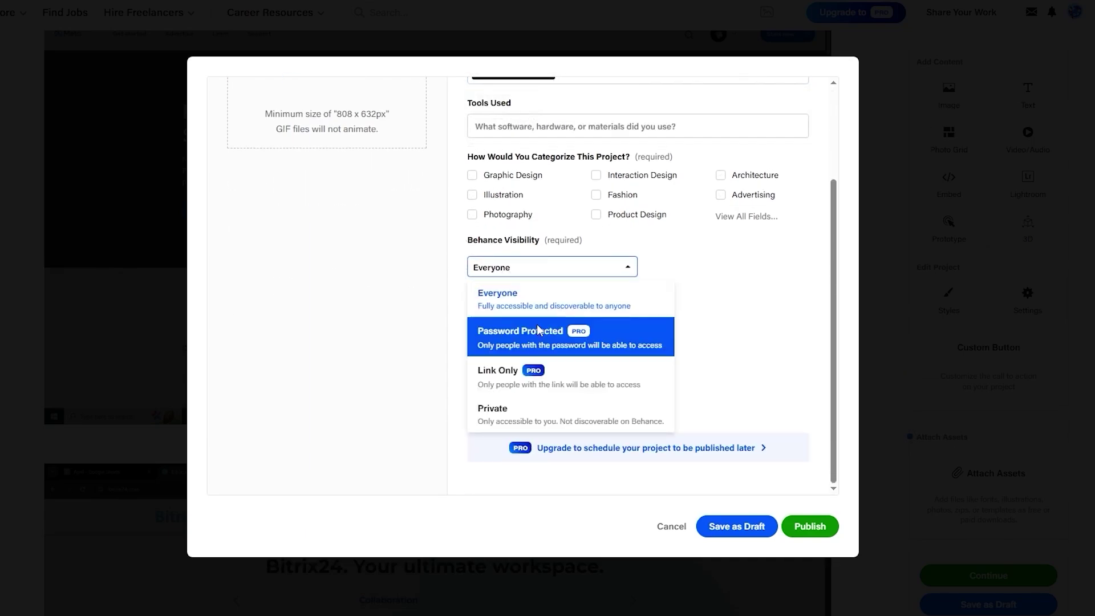
left_click(540, 293)
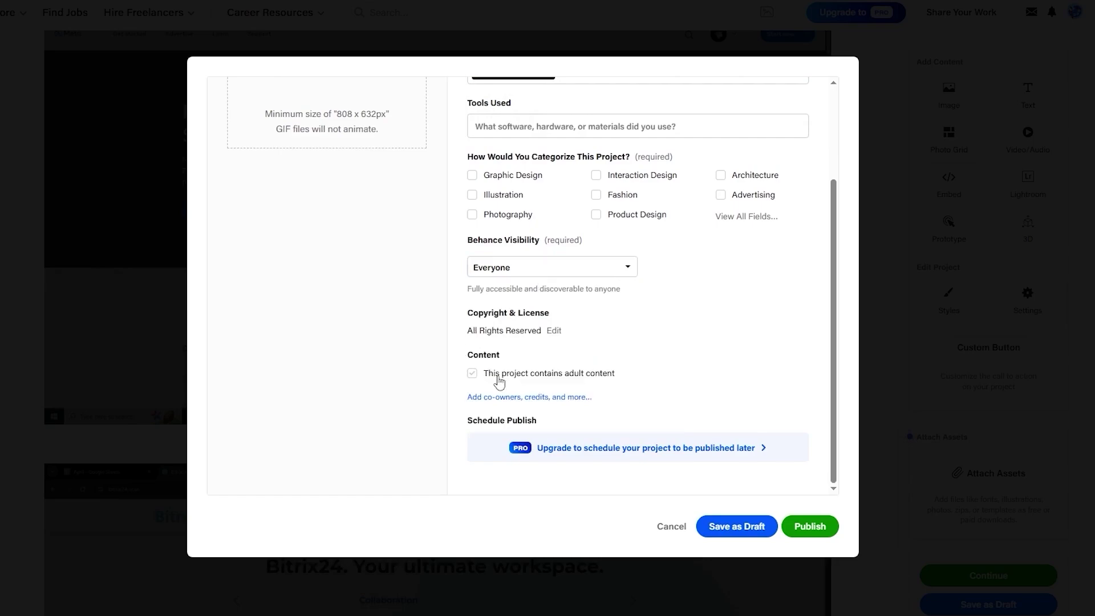
scroll(704, 374, "up", 2)
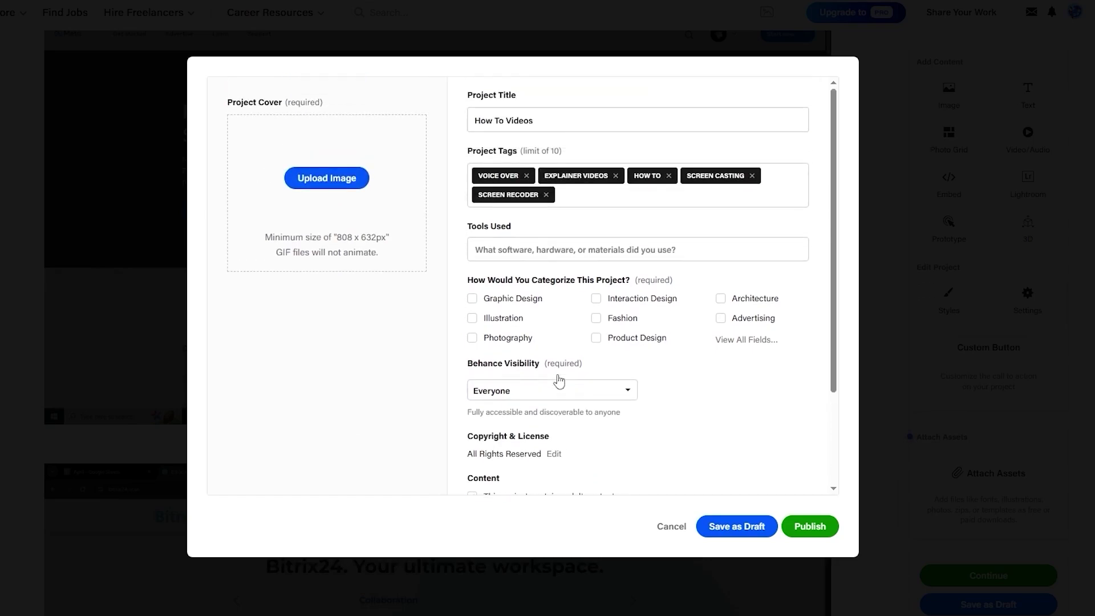
left_click_drag(517, 281, 615, 301)
Browse the full creative fields list twice without choosing a field.
left_click(731, 379)
left_click(746, 340)
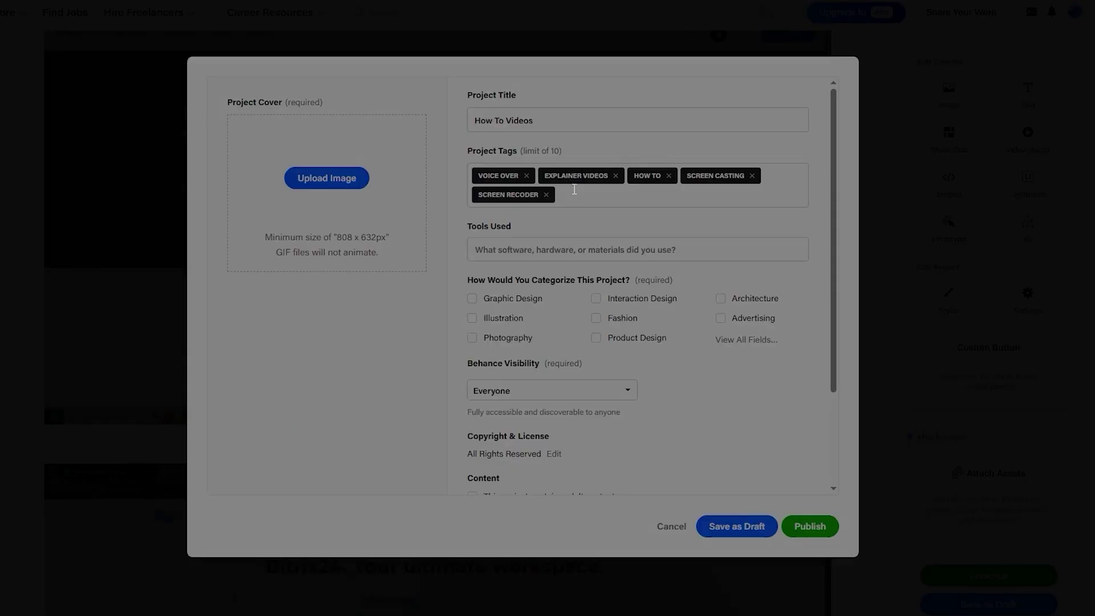
scroll(549, 257, "down", 8)
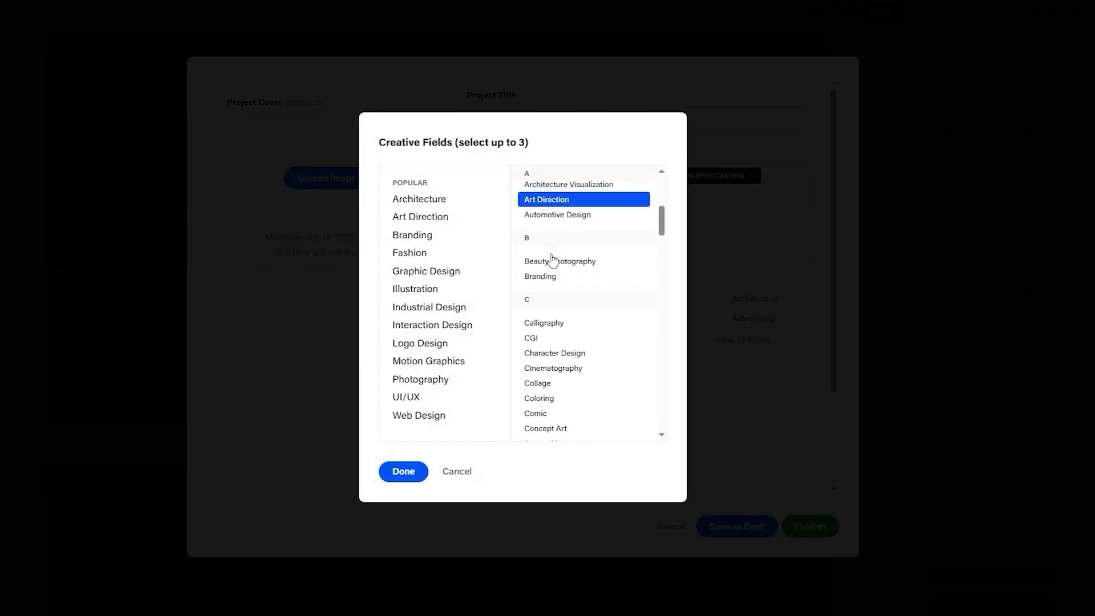
scroll(593, 342, "down", 15)
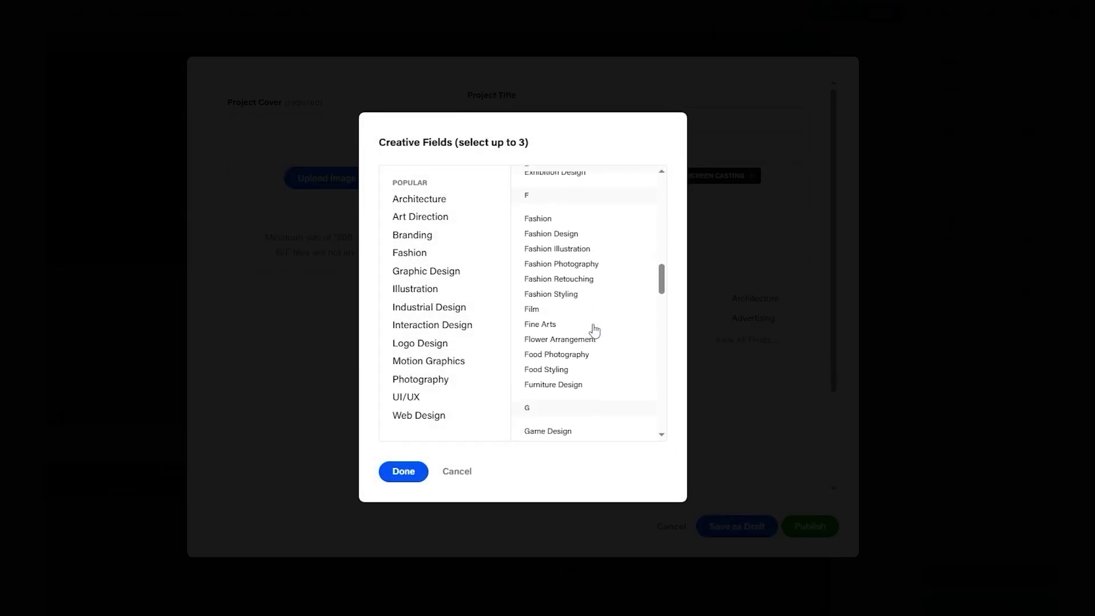
scroll(579, 382, "up", 5)
scroll(570, 373, "up", 15)
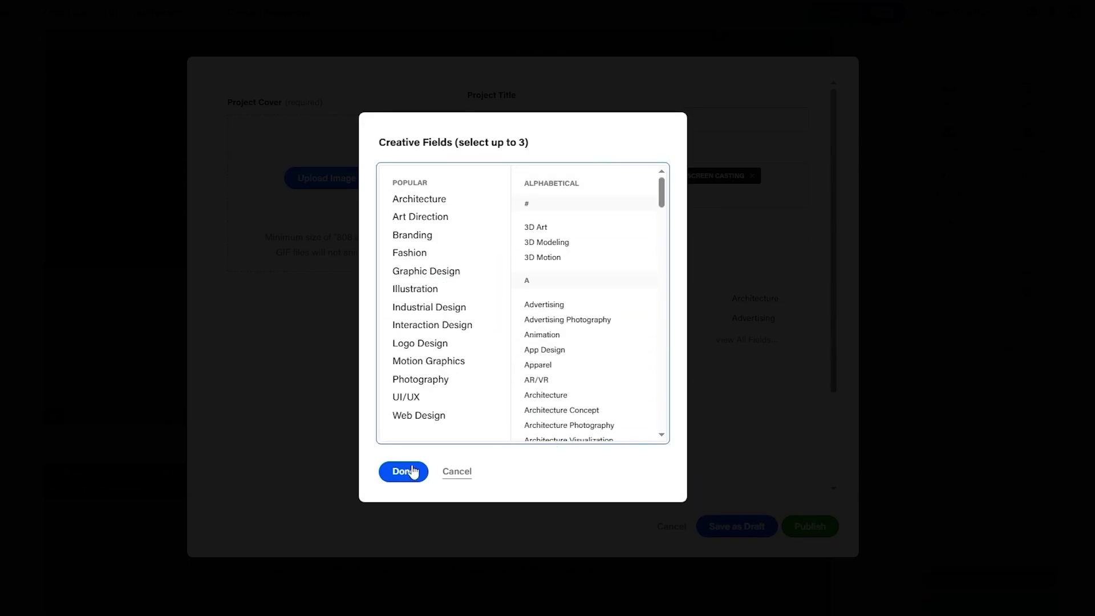
left_click(439, 473)
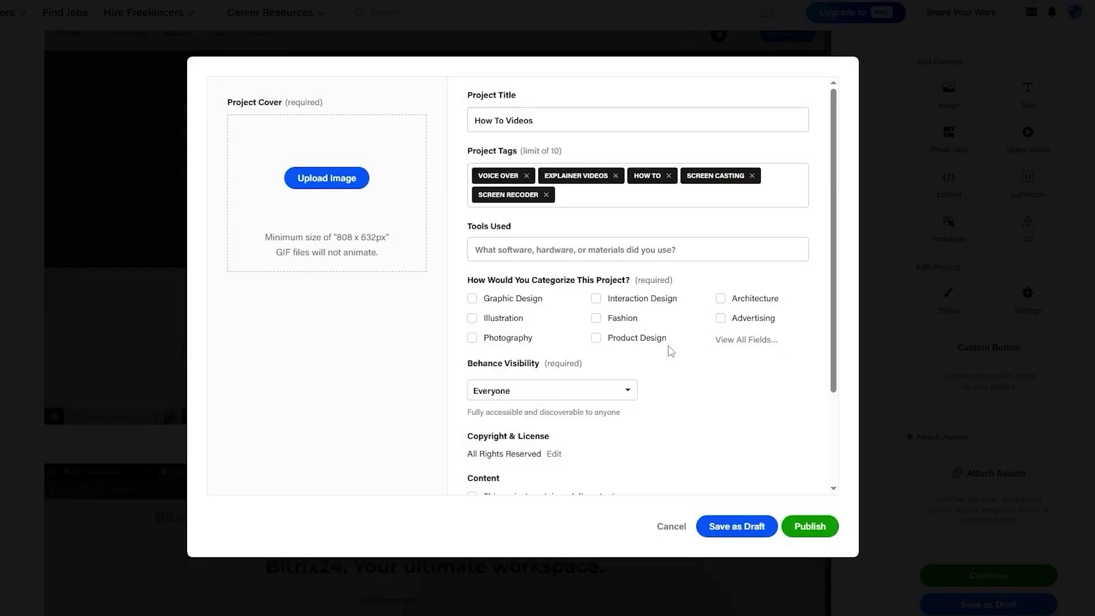
left_click(750, 341)
scroll(587, 345, "up", 3)
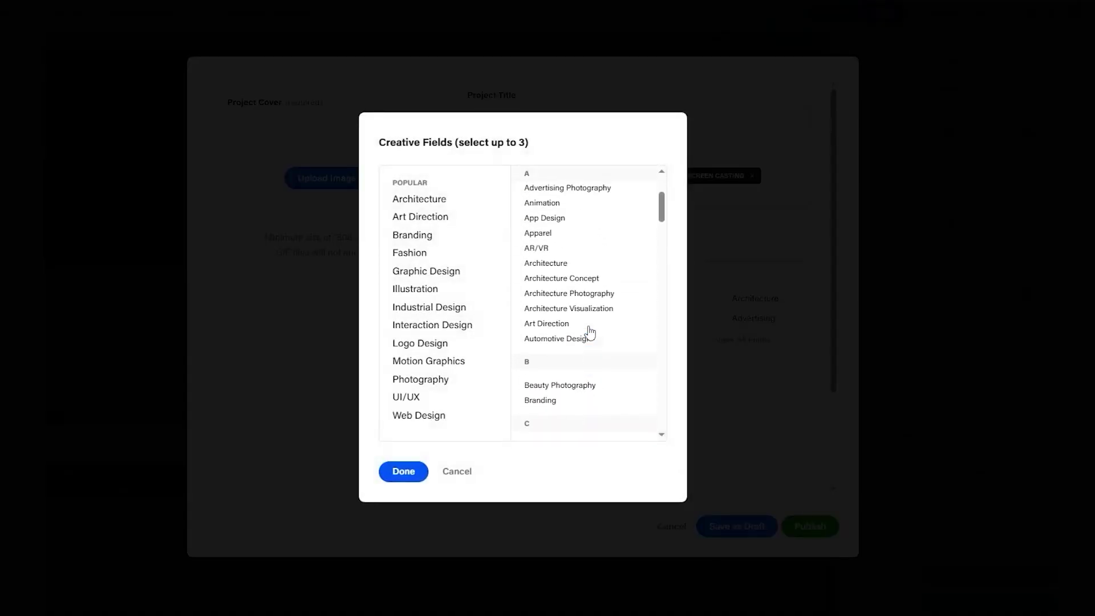
scroll(571, 285, "up", 1)
scroll(579, 269, "down", 2)
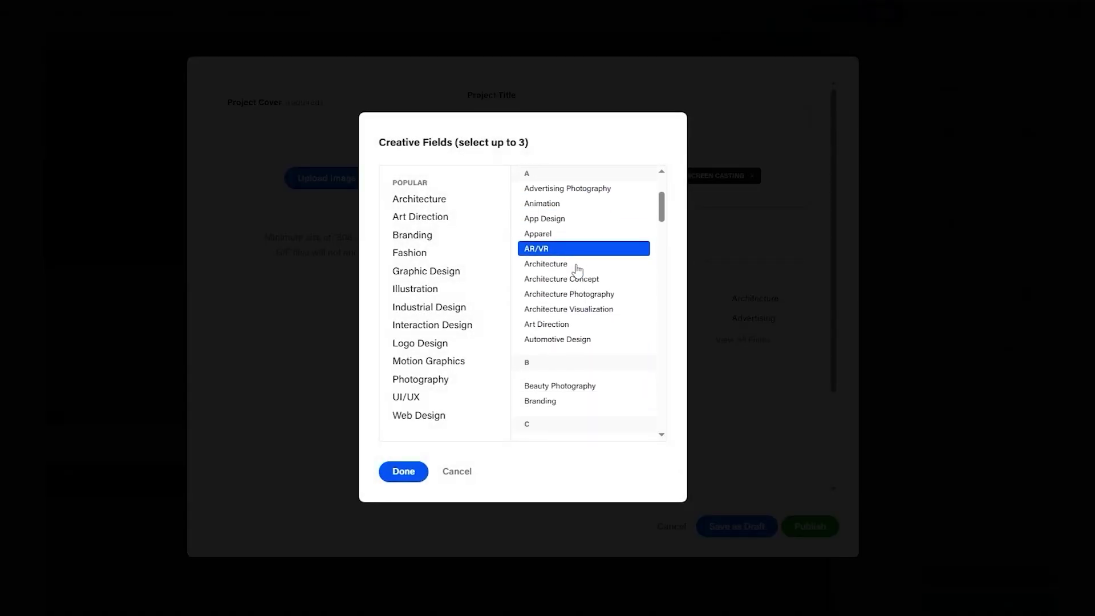
scroll(570, 319, "down", 5)
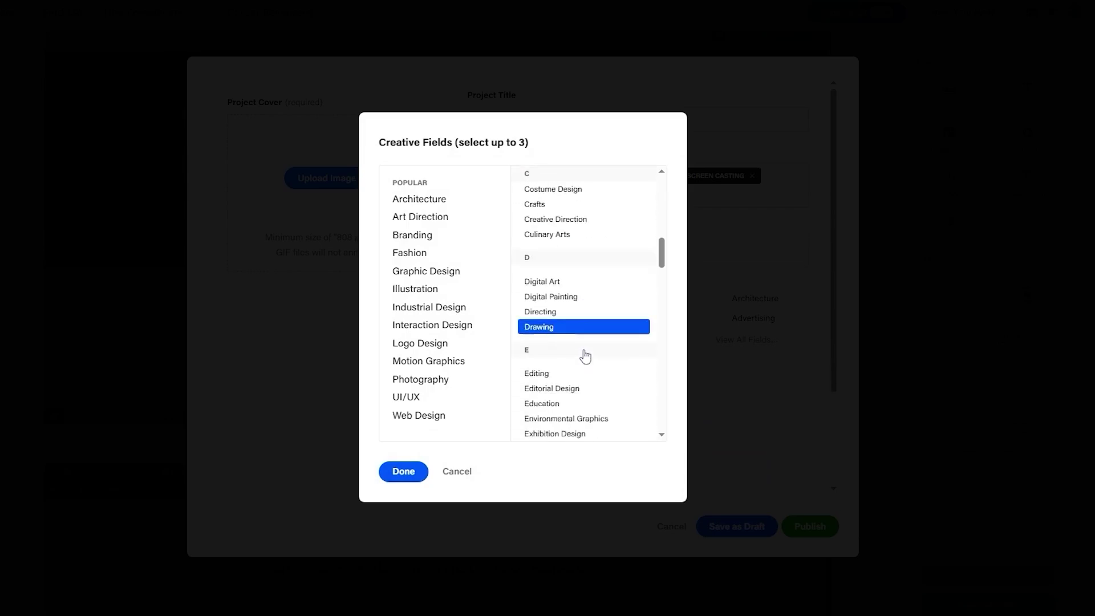
scroll(593, 336, "down", 5)
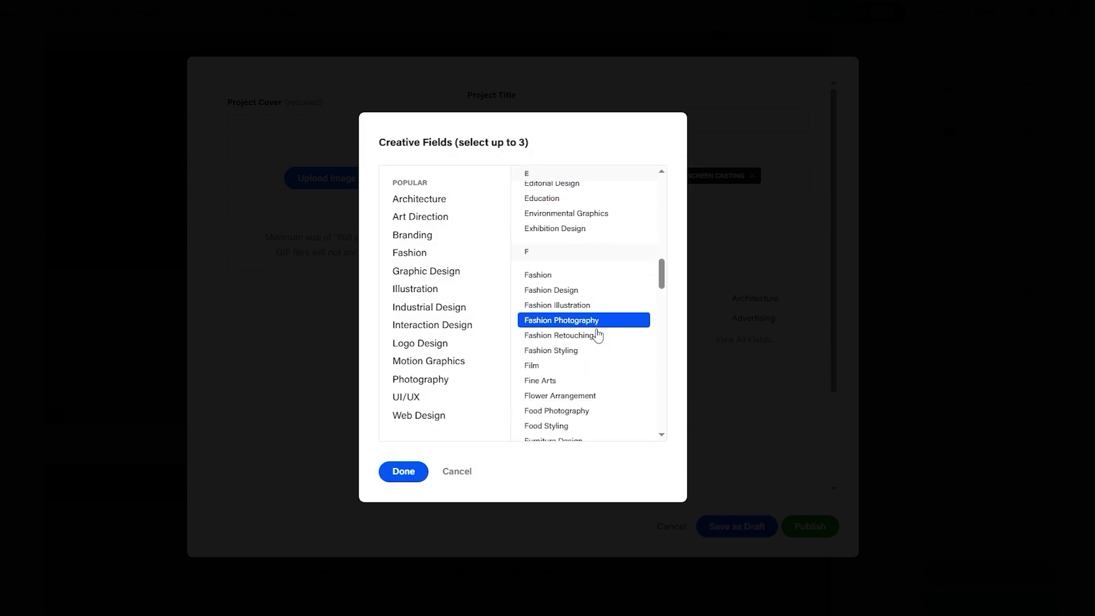
left_click(762, 340)
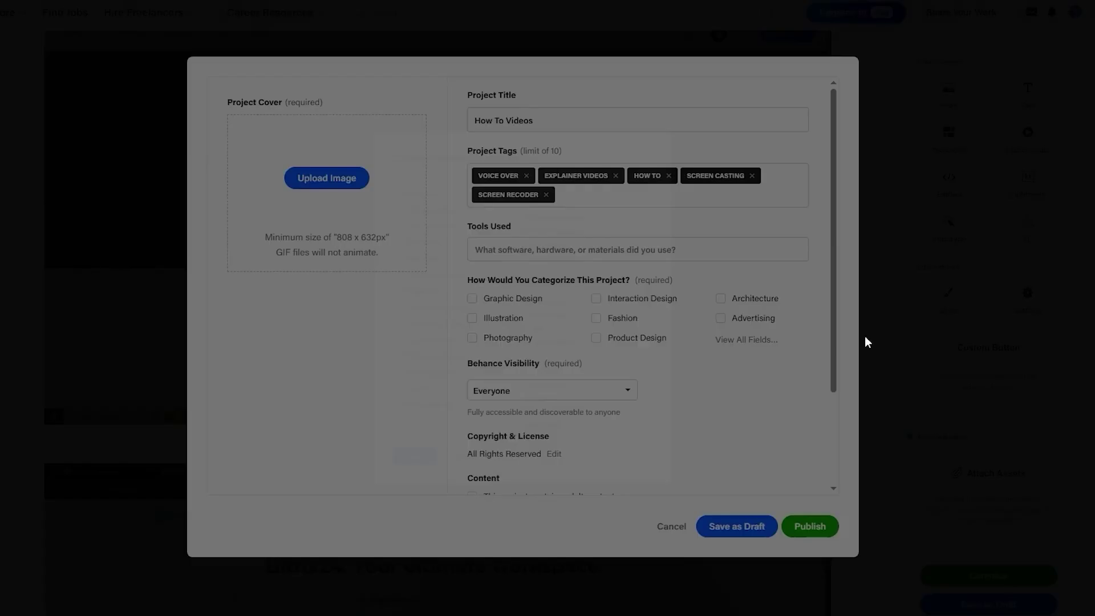
scroll(514, 376, "down", 3)
scroll(525, 379, "up", 3)
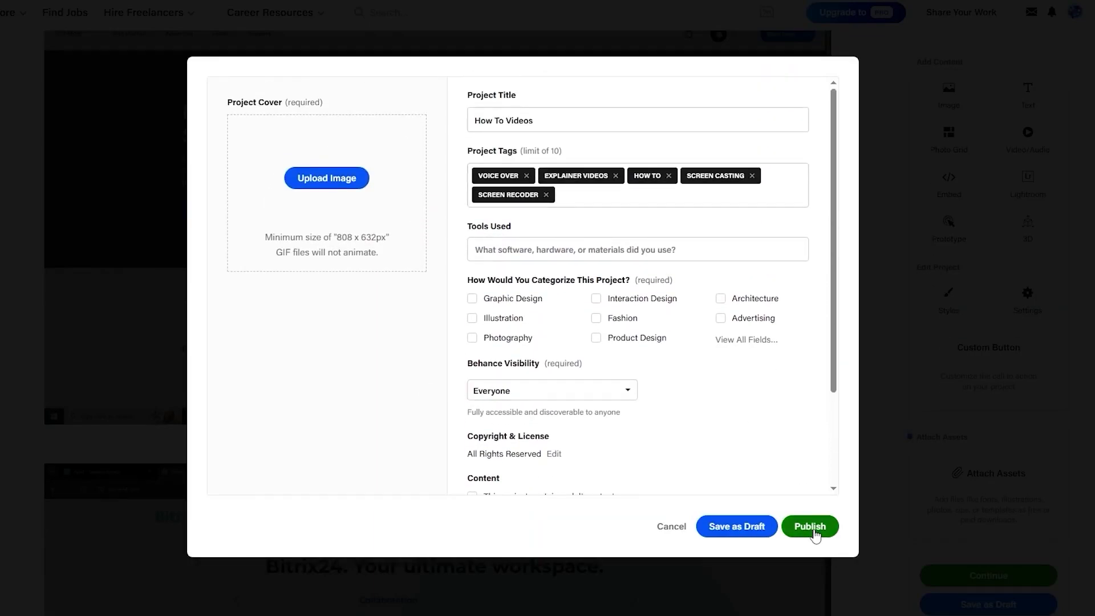
Attempt publishing to reveal missing cover and category errors, then pick Animation as creative field.
left_click(809, 527)
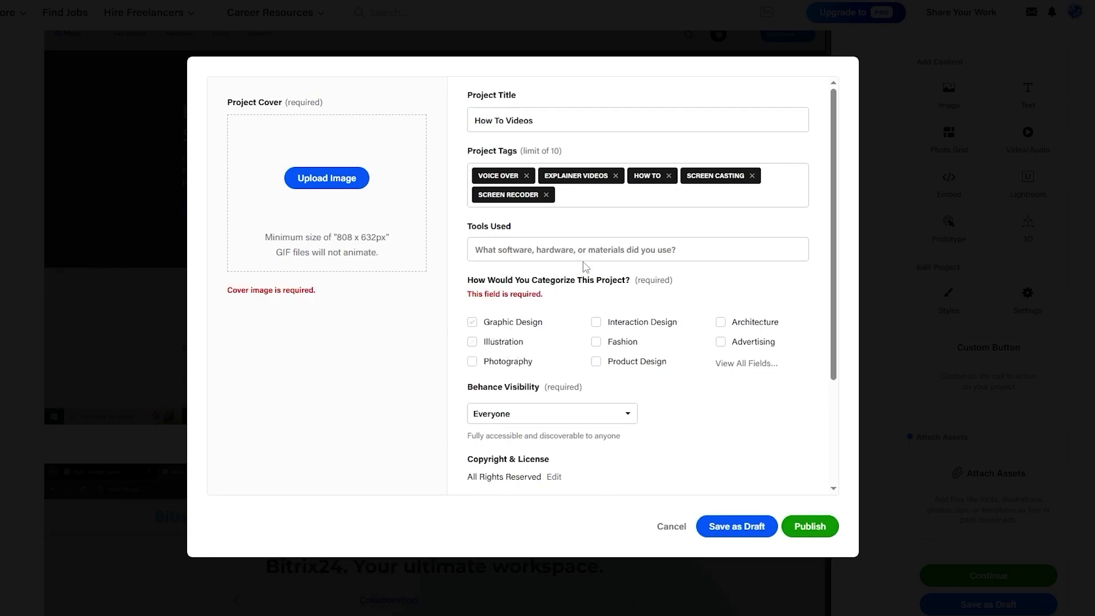
scroll(586, 267, "down", 3)
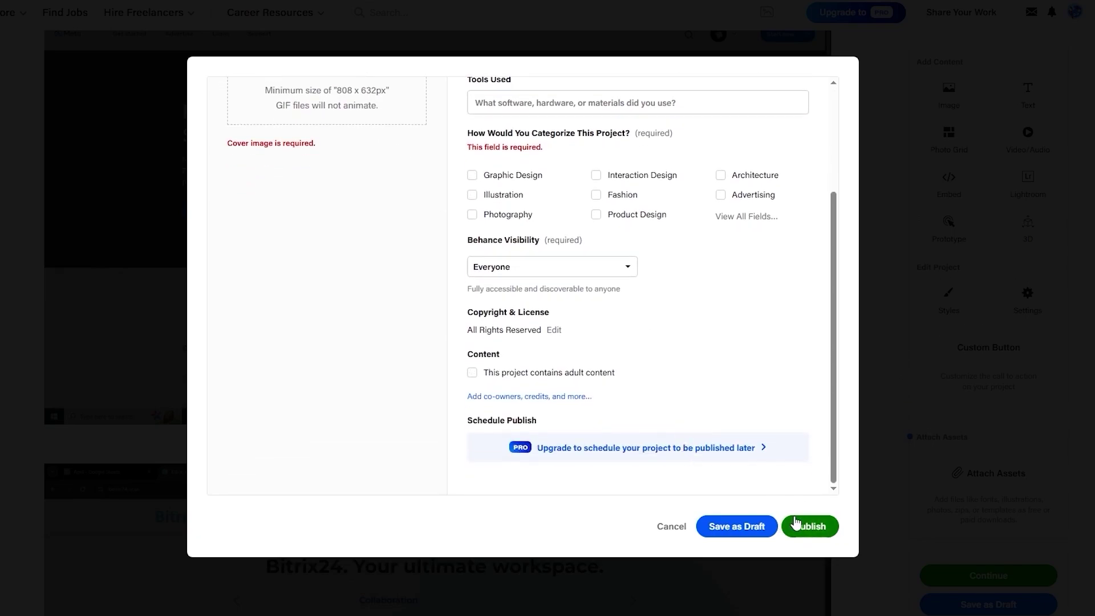
scroll(631, 349, "up", 3)
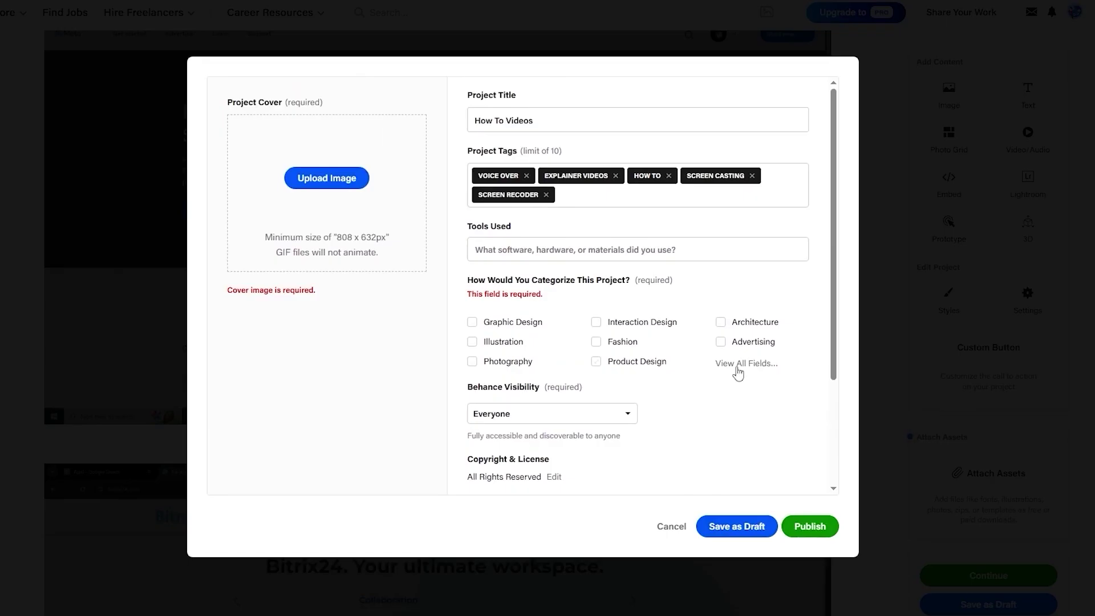
left_click(738, 372)
left_click(562, 335)
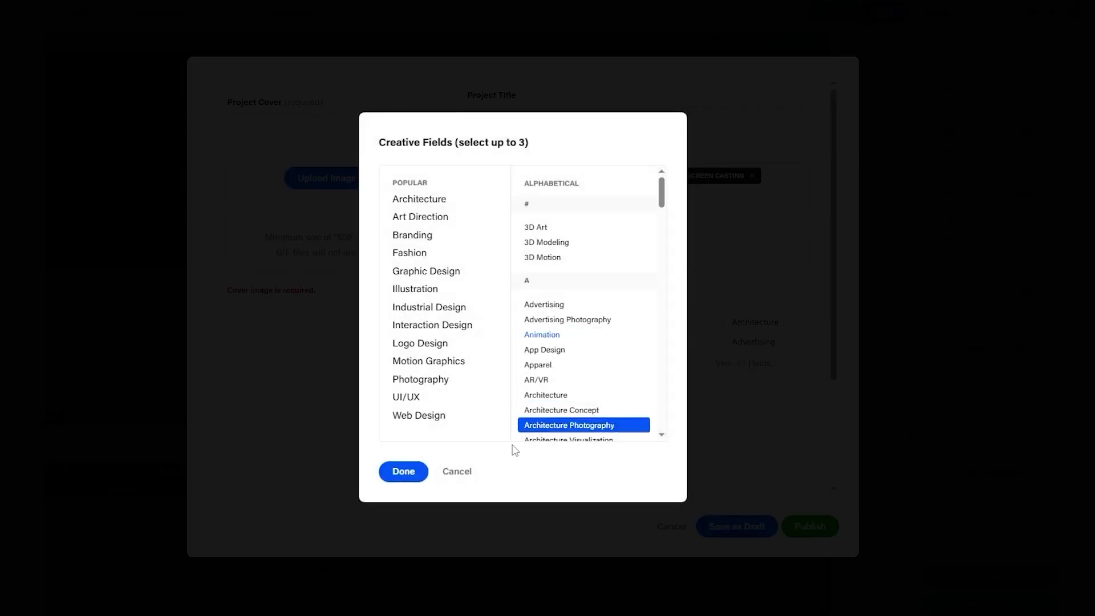
Confirm Animation, then crop the cover artwork to frame the title, laptop and microphone.
left_click(403, 470)
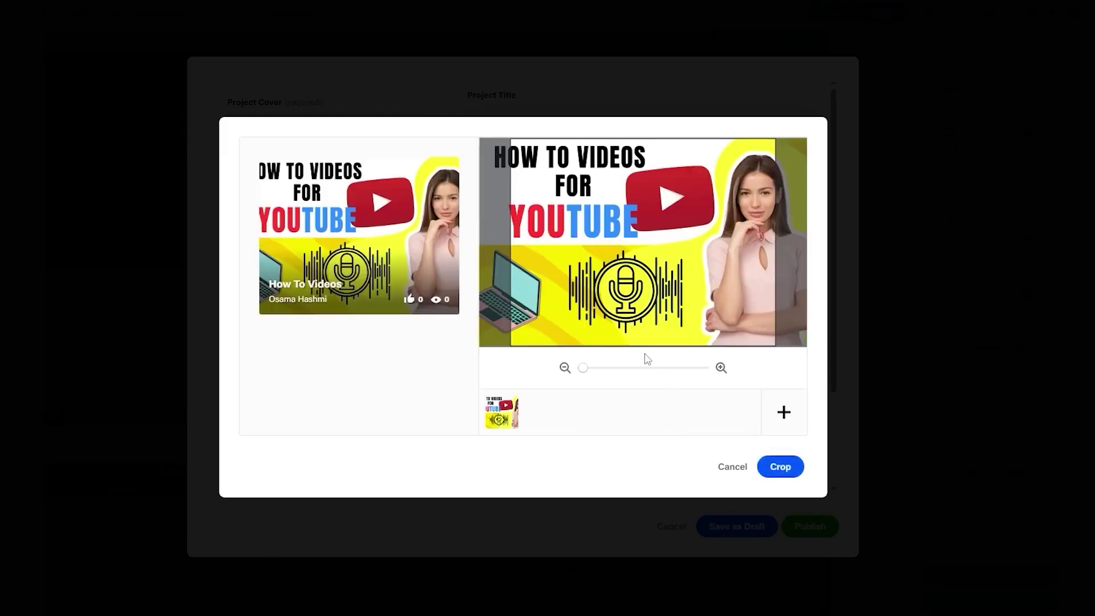
left_click_drag(662, 293, 727, 298)
left_click_drag(582, 374, 576, 365)
left_click_drag(733, 300, 711, 325)
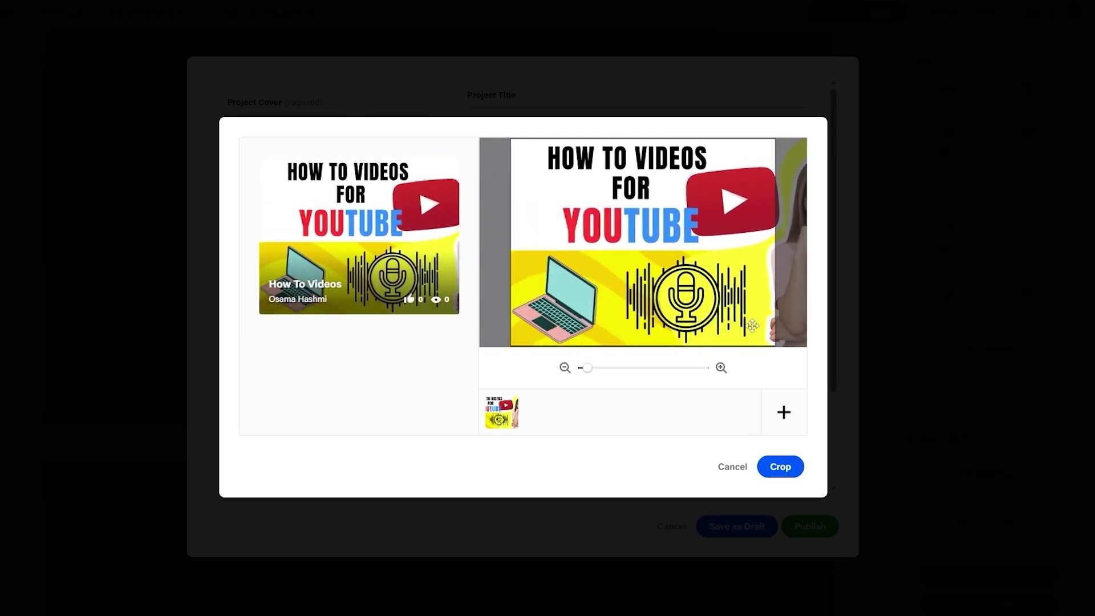
left_click(781, 473)
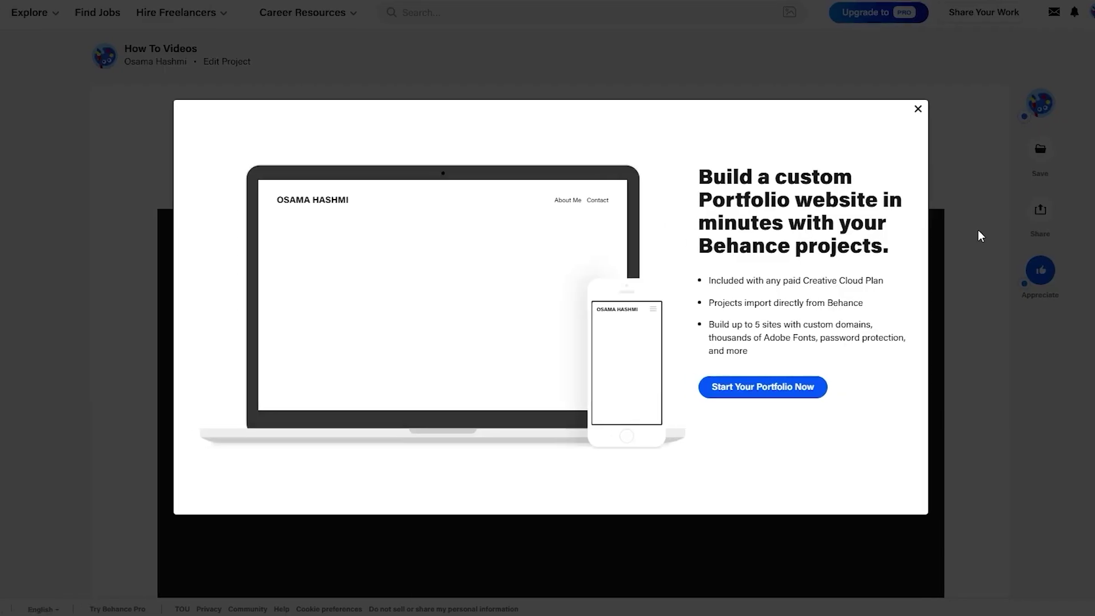
Accept the promotion's Start Your Portfolio Now offer after publishing the project.
scroll(481, 328, "down", 5)
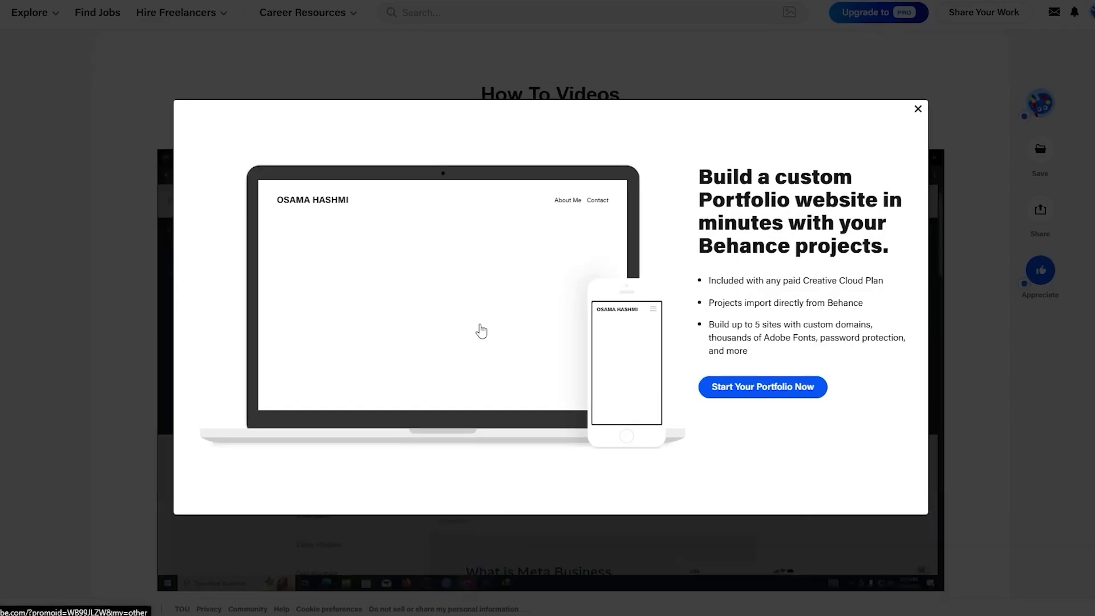
scroll(819, 361, "up", 5)
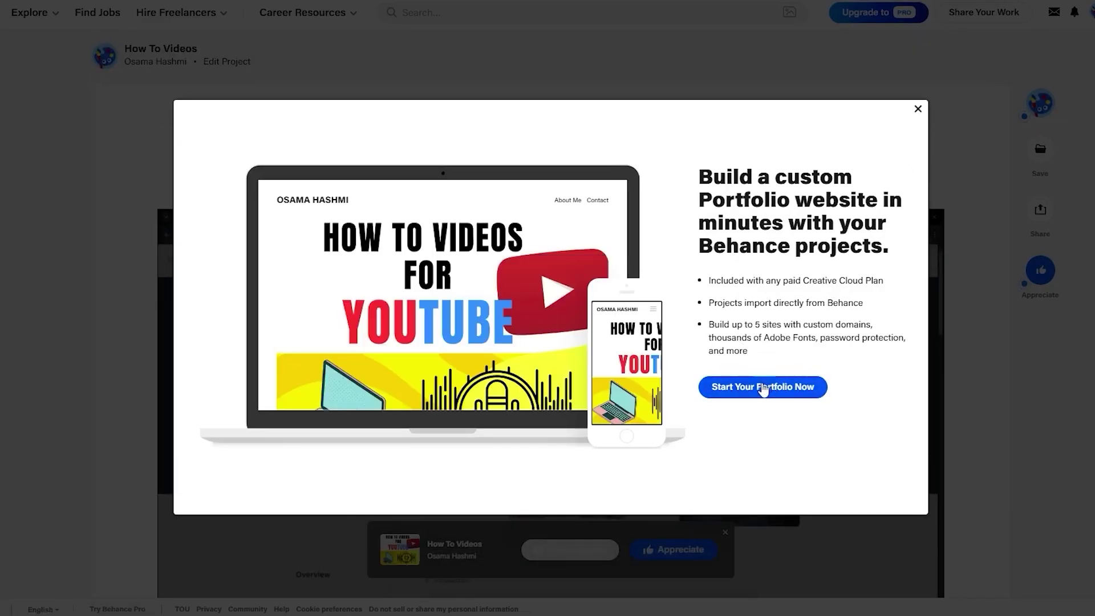
left_click(749, 399)
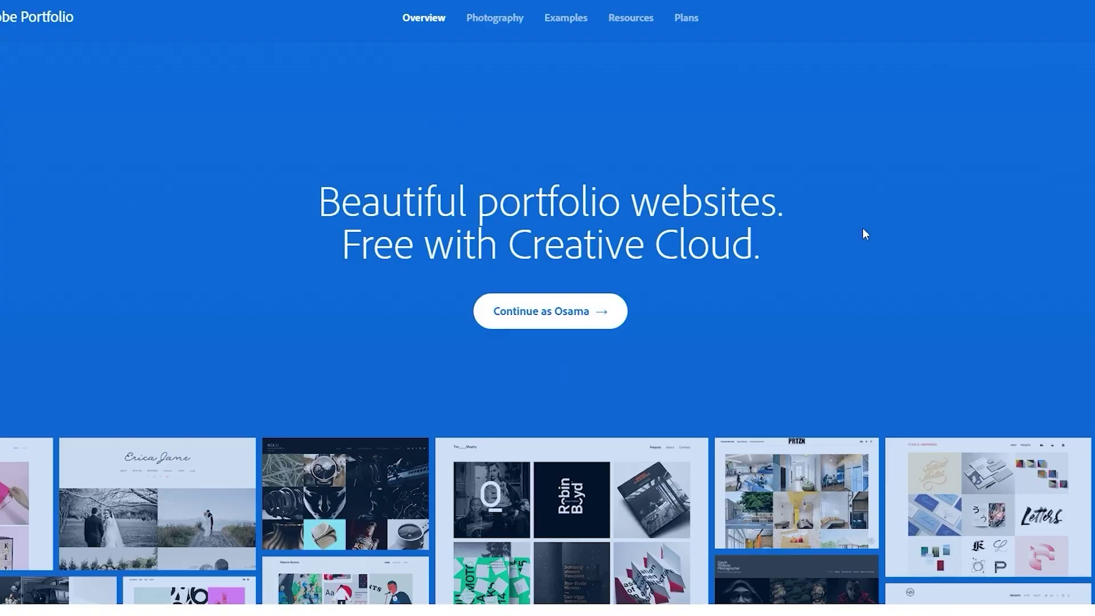
Scroll the Adobe Portfolio landing page to view the Collection of work and Welcome page cards.
scroll(804, 354, "down", 5)
scroll(787, 324, "down", 5)
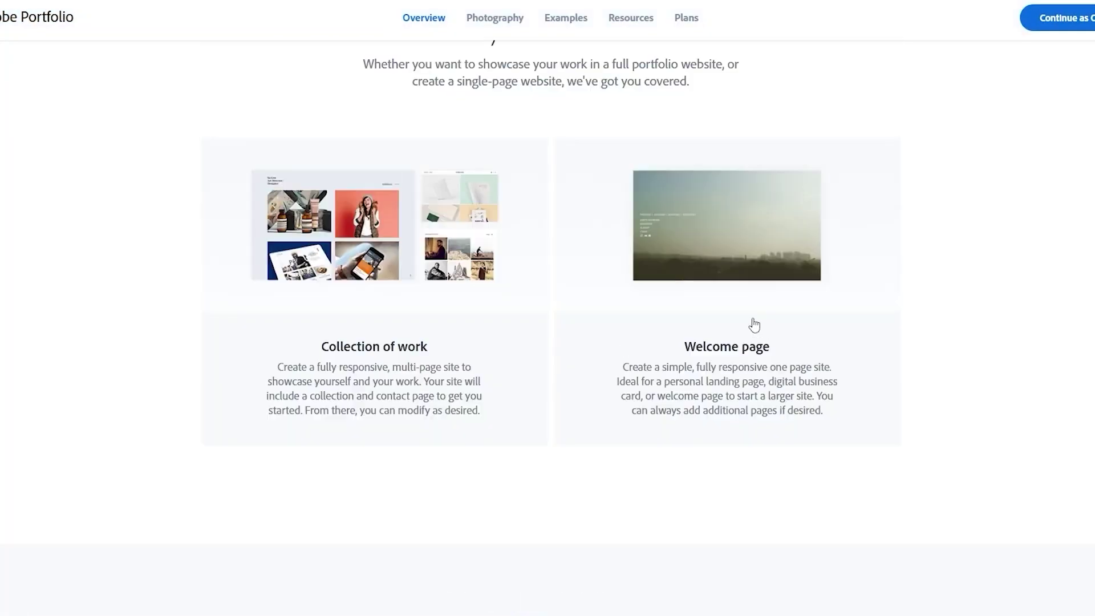
scroll(752, 323, "up", 1)
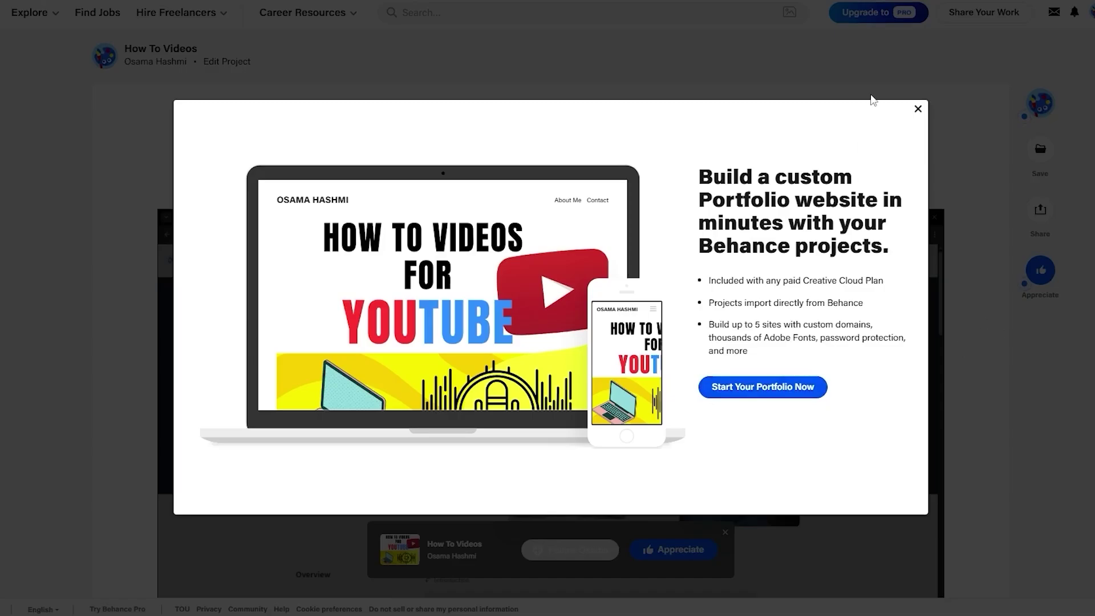
Close the portfolio promotion and Promote Your Work dialogs, then scroll down the published project.
left_click(917, 108)
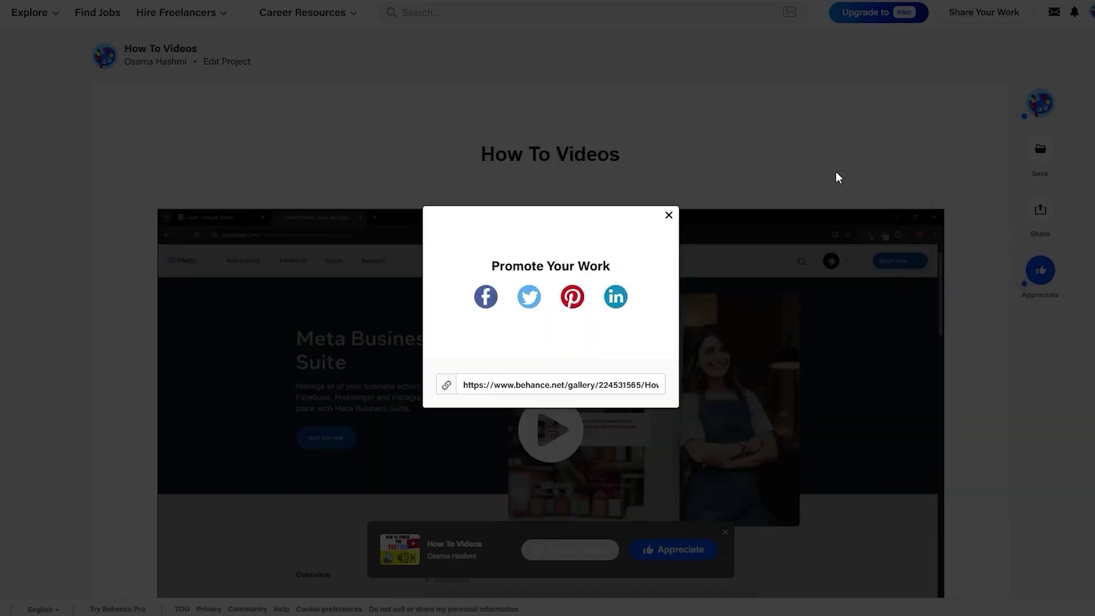
left_click(669, 216)
scroll(897, 464, "down", 15)
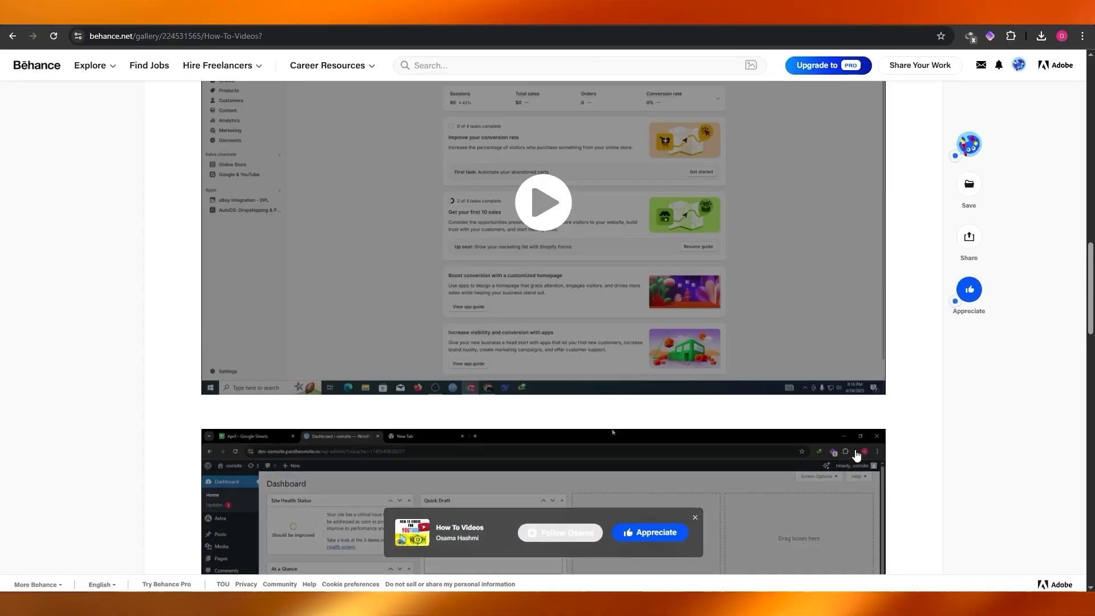